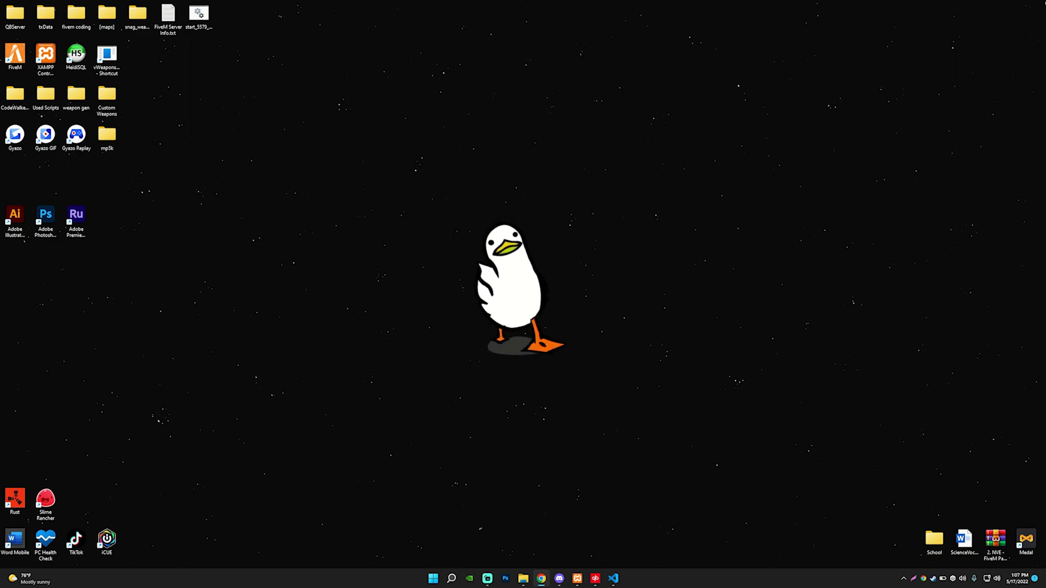
Step: Review the vWeaponsToolkit - Addon Weapon Generator v1.0.3 download page in the browser, then return to the desktop
key("alt+Tab")
left_click_drag(343, 77, 239, 38)
left_click_drag(575, 424, 997, 543)
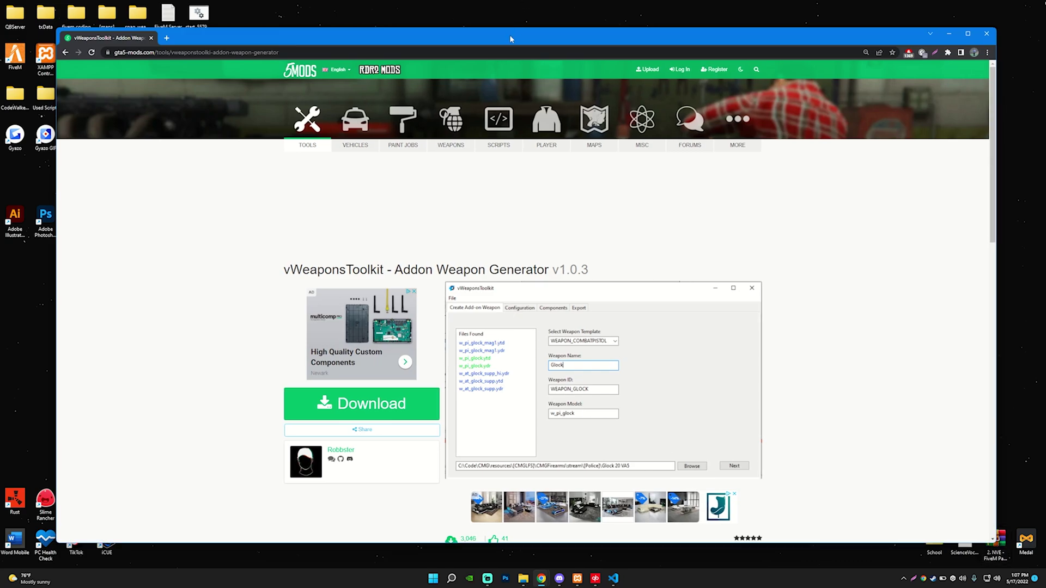
left_click_drag(510, 38, 506, 26)
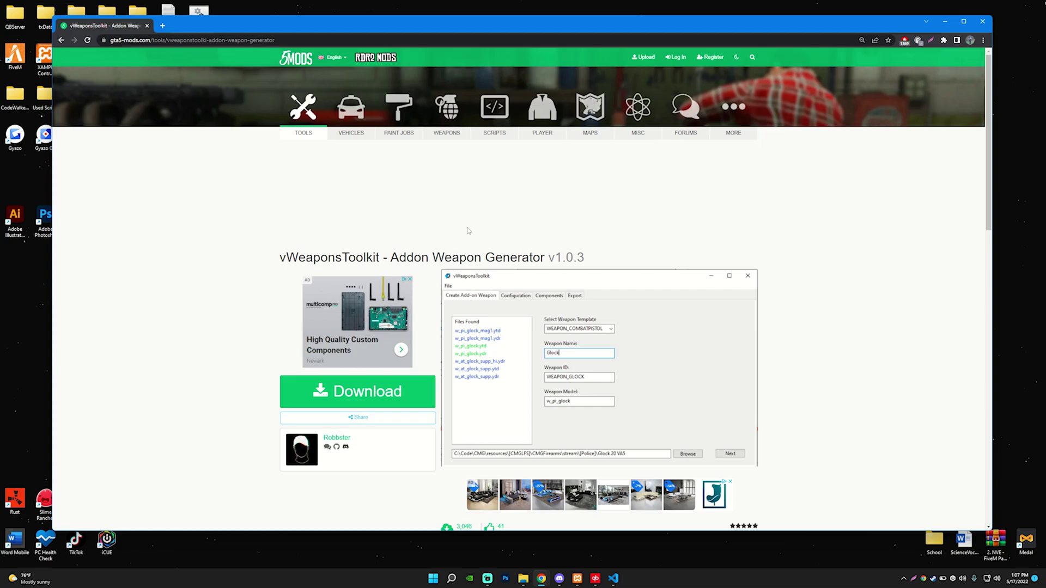
scroll(496, 235, "down", 2)
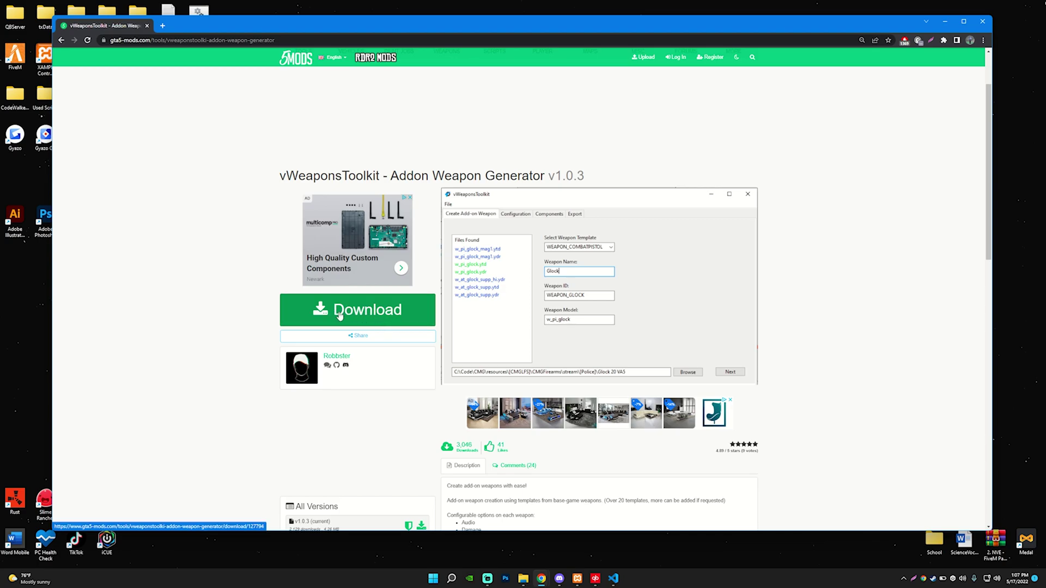
left_click(945, 22)
right_click(386, 193)
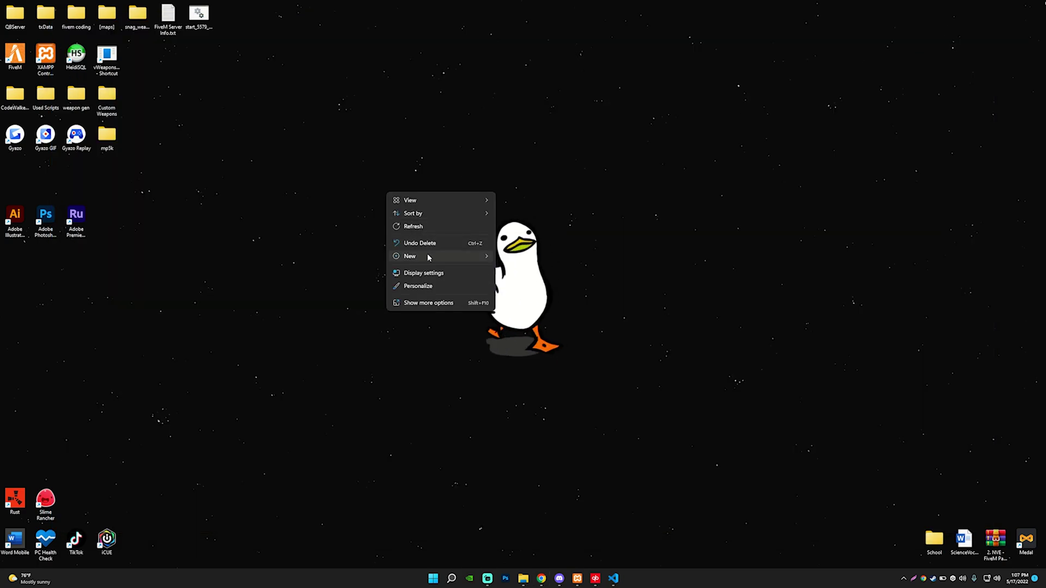
mouse_move(434, 260)
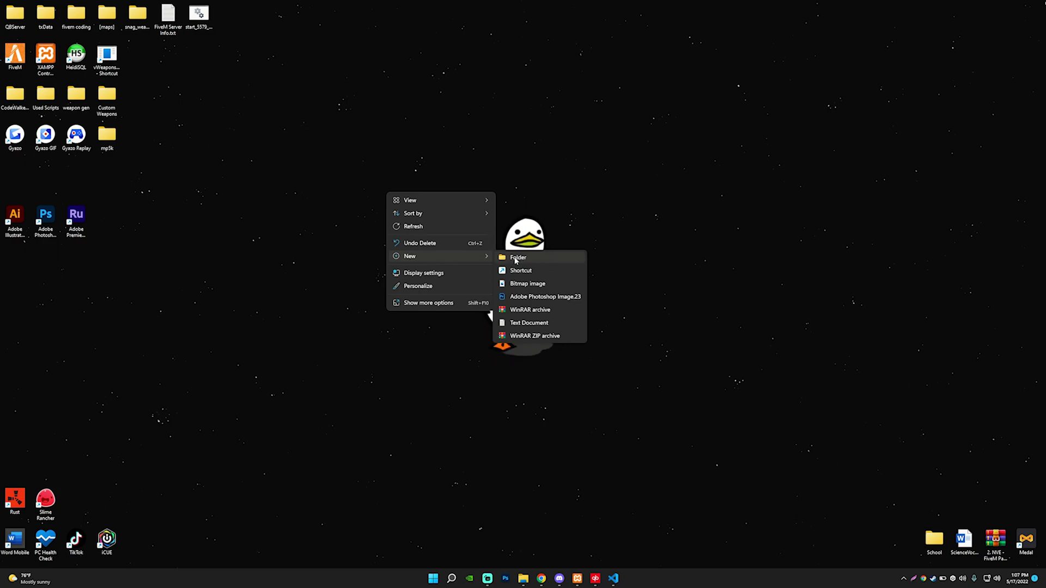
left_click(546, 181)
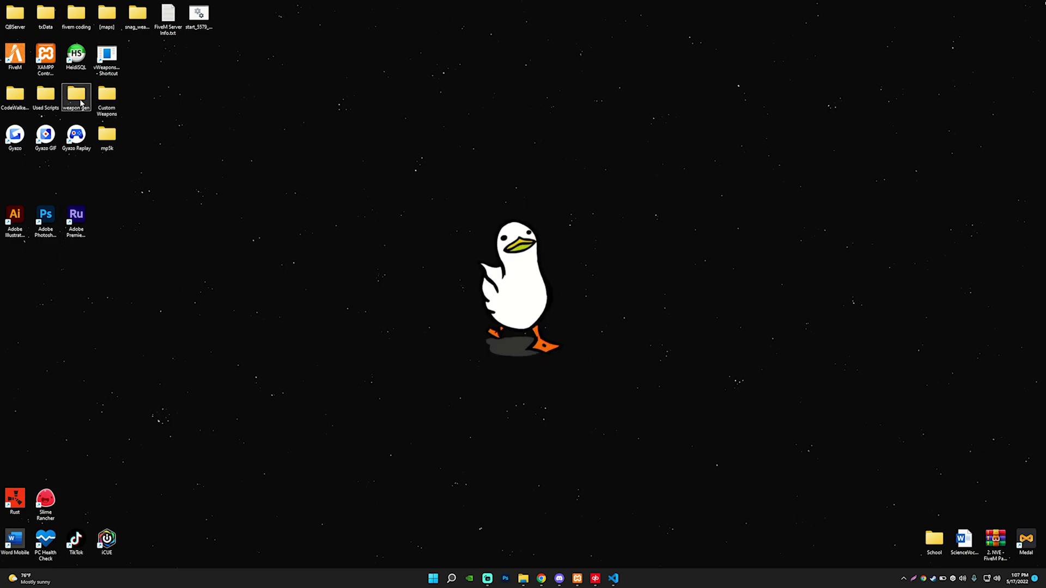
Step: Open the weapon gen folder on the desktop and examine the toolkit's files, then minimize the folder window
double_click(81, 103)
left_click_drag(384, 67, 615, 106)
mouse_move(413, 296)
left_mouse_down()
mouse_move(376, 177)
mouse_move(420, 304)
mouse_move(402, 185)
mouse_move(380, 215)
mouse_move(398, 289)
mouse_move(384, 173)
mouse_move(414, 286)
left_mouse_up()
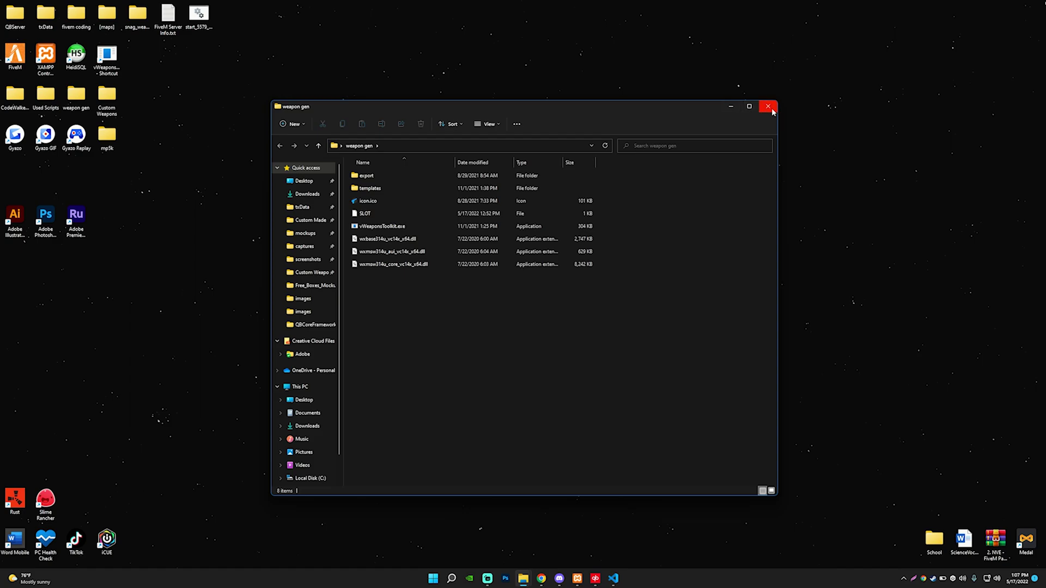
left_click(731, 108)
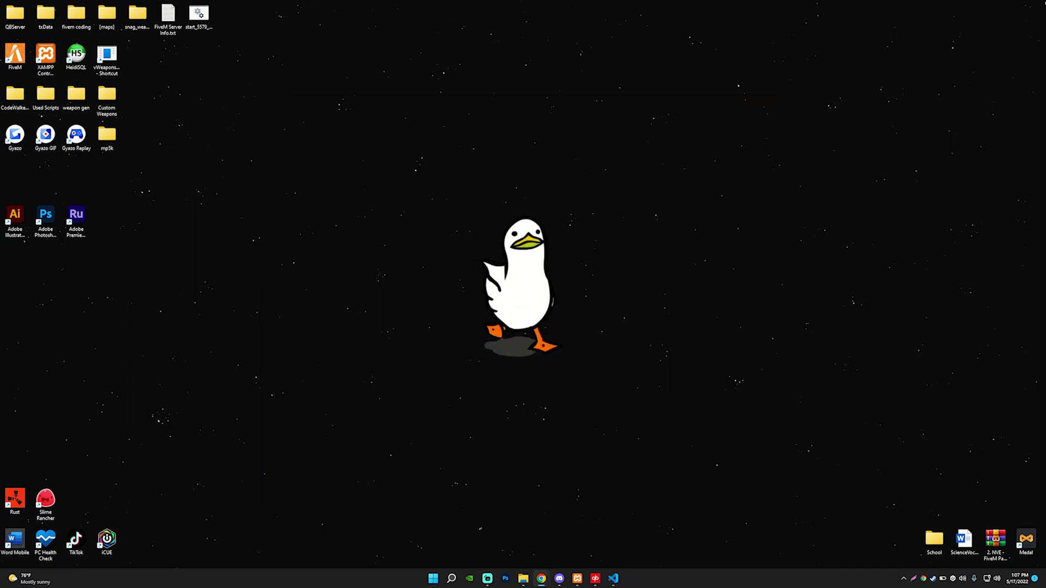
Step: Switch to the browser window showing GTA5mod.net's weapons category and search the site for "pistol"
key("alt+Tab")
key("super+d")
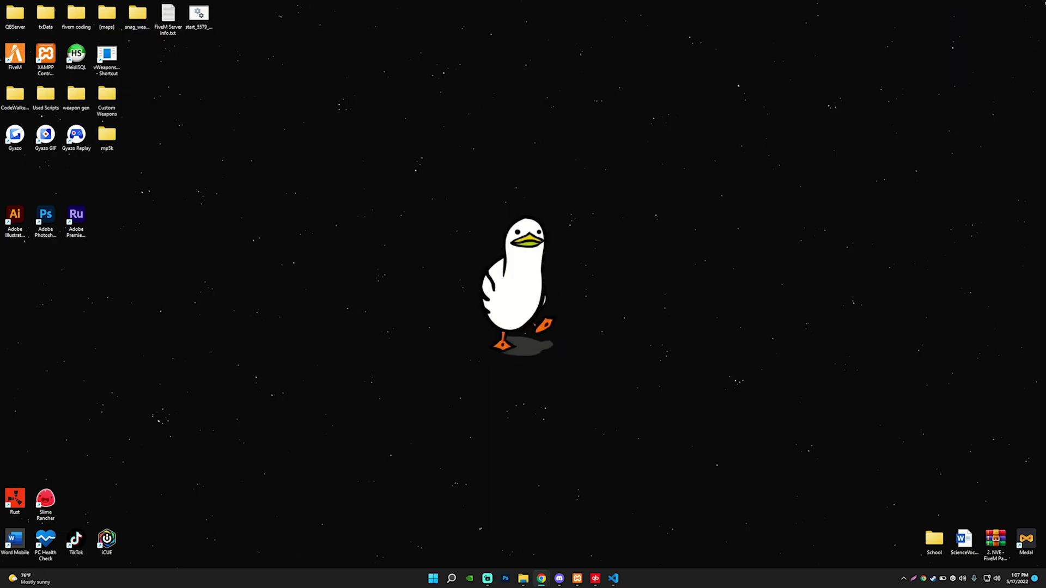
key("alt+Tab")
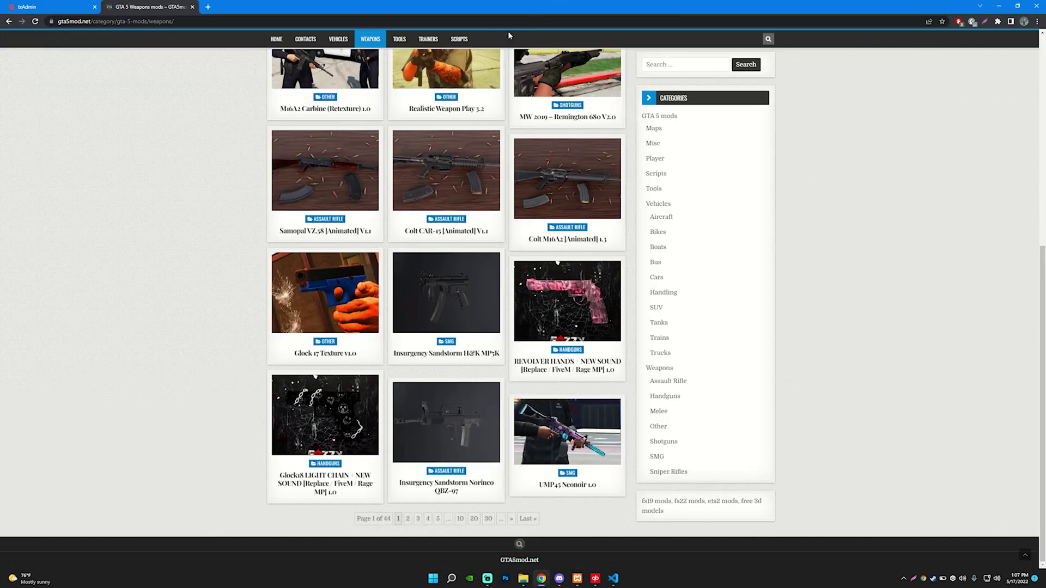
scroll(436, 169, "up", 2)
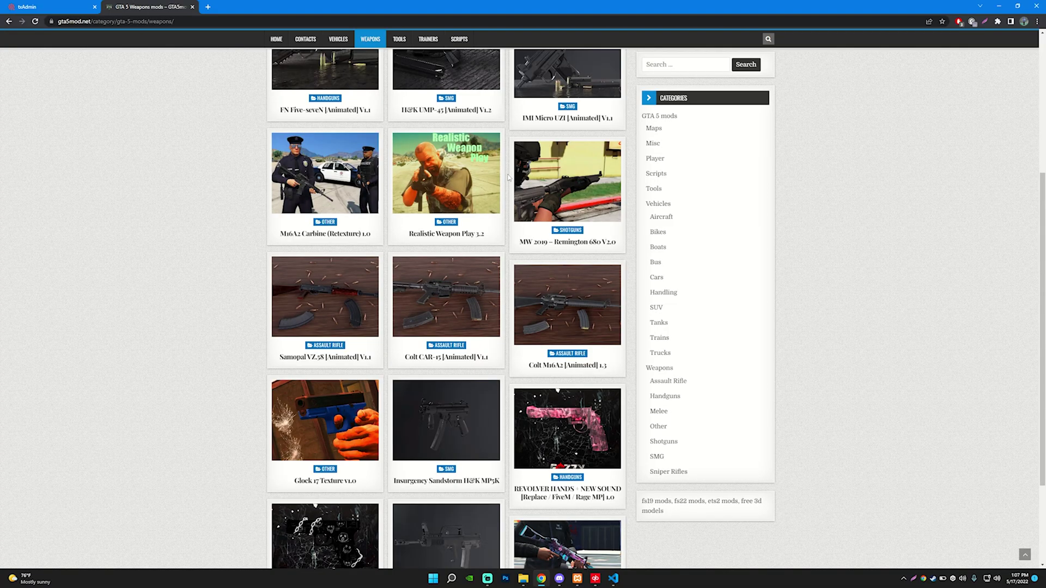
scroll(508, 177, "up", 3)
scroll(508, 177, "up", 2)
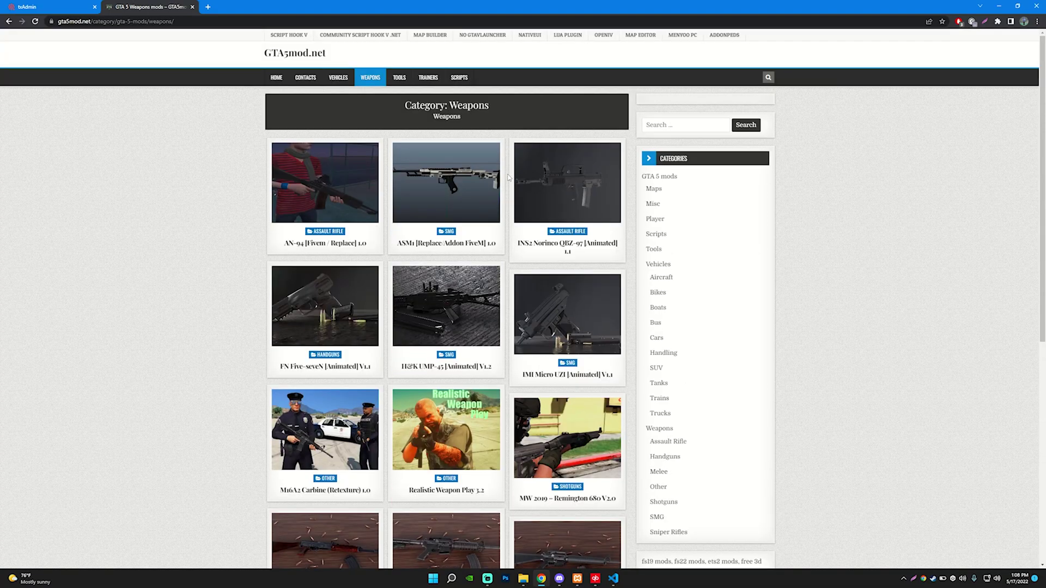
left_click(669, 127)
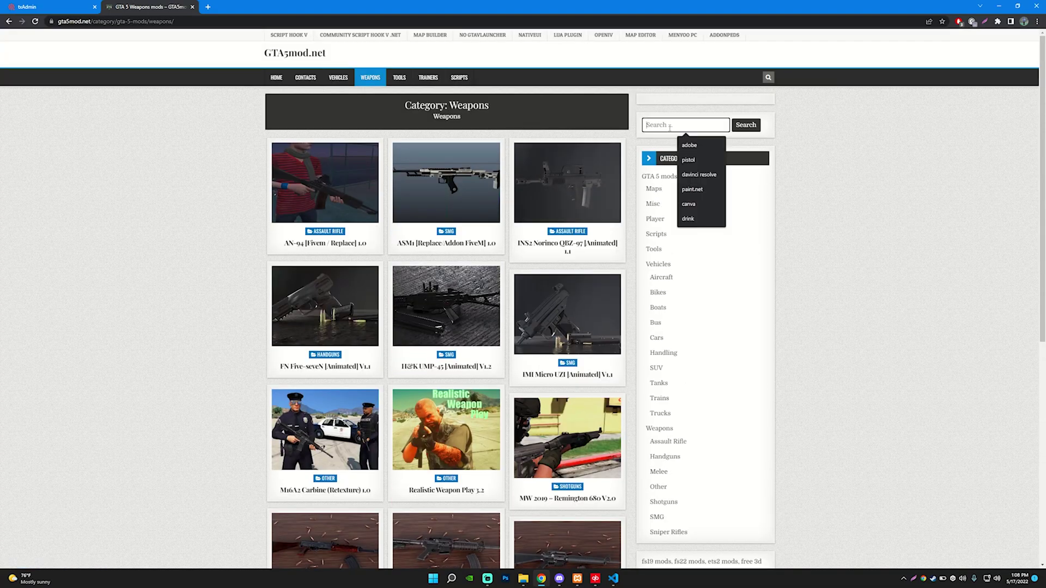
type("pistol")
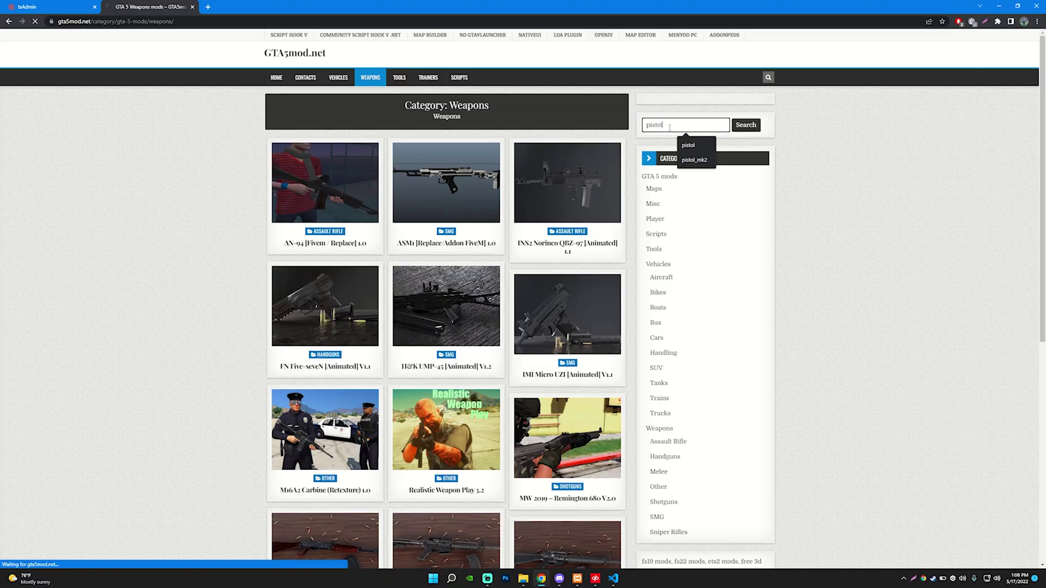
key("Return")
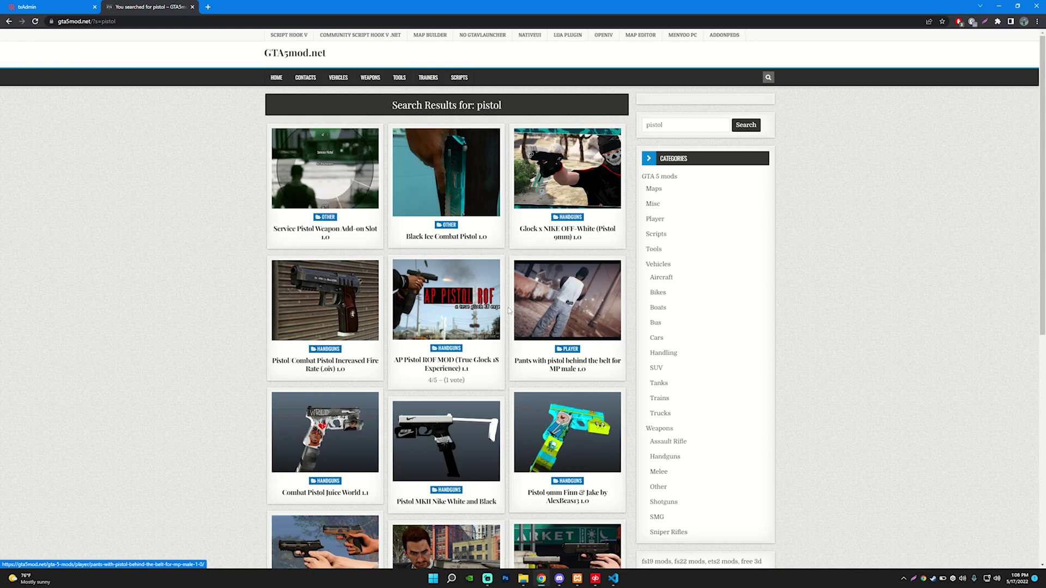
Step: Open the Hawk & Little D&P 9 Pistol [Animated] 1.0 mod from the results and download its H&L D&P9 Pistol 1.0 file
scroll(506, 308, "down", 3)
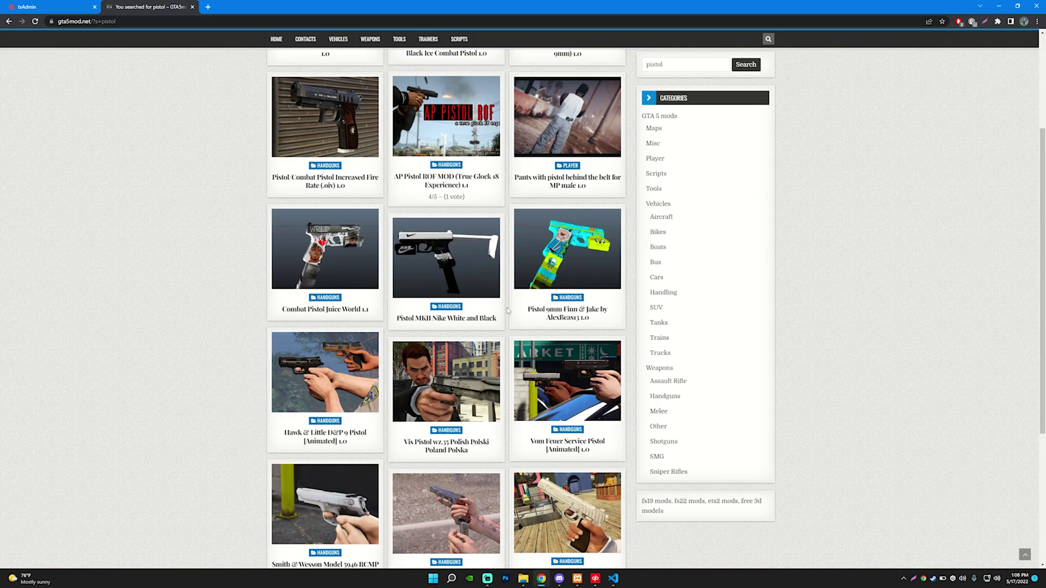
scroll(507, 310, "down", 3)
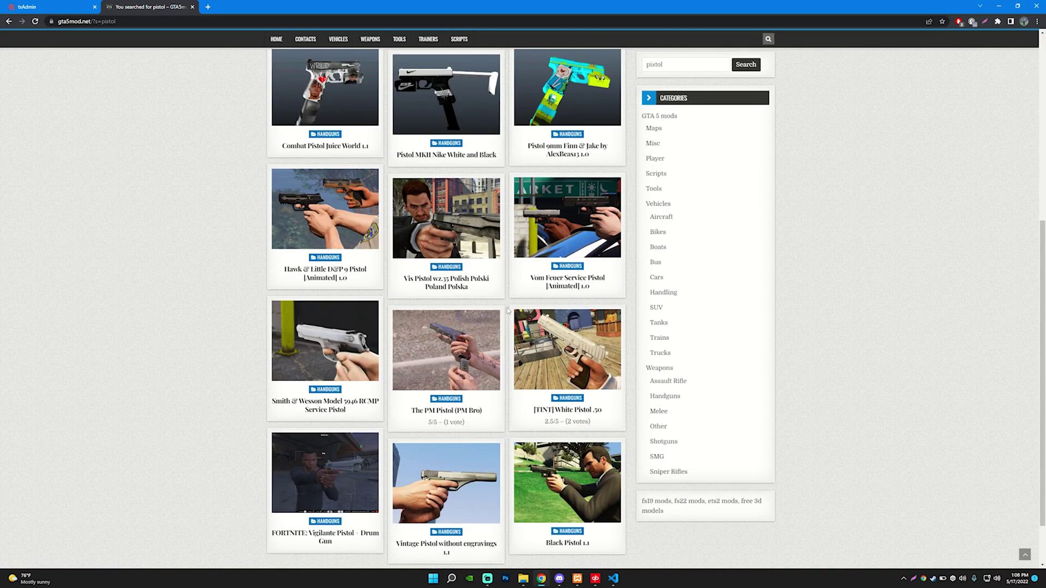
scroll(507, 310, "up", 2)
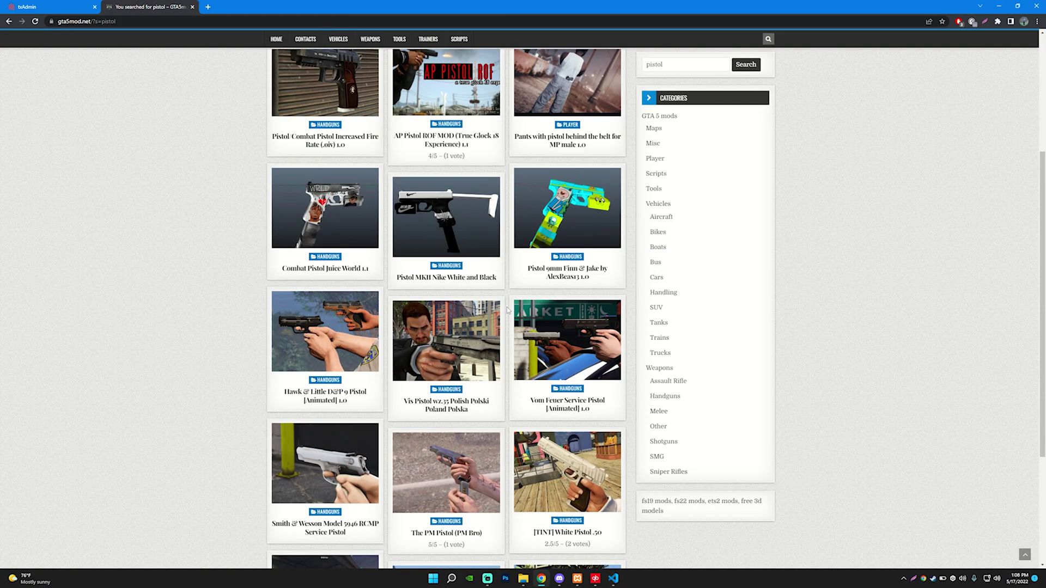
left_click(359, 349)
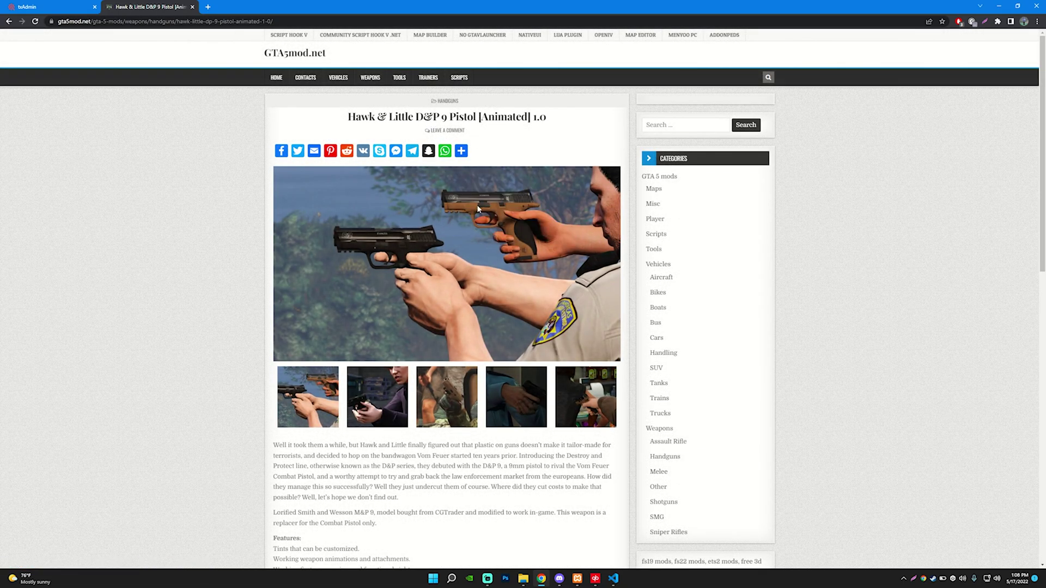
scroll(477, 207, "down", 7)
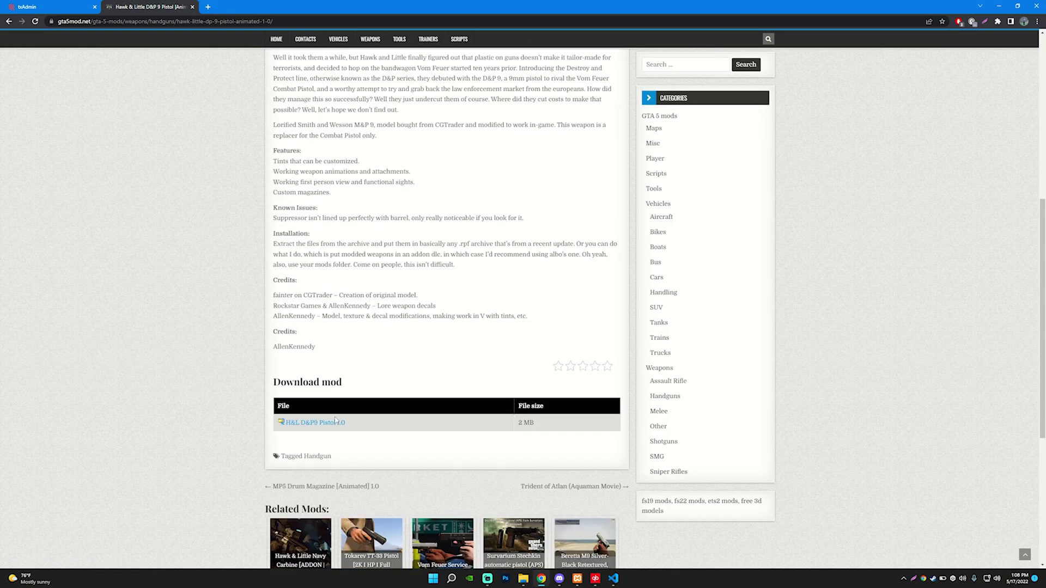
left_click(316, 423)
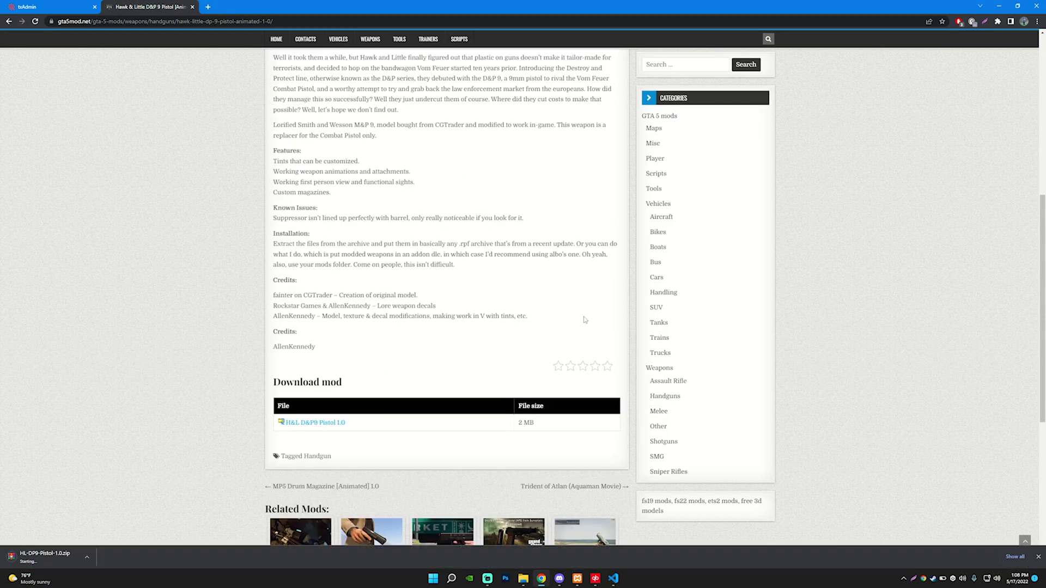
Step: Bring up the HL-DP9-Pistol-1.0.zip archive over the desktop, look over its weapon files, and move its window aside
key("super+d")
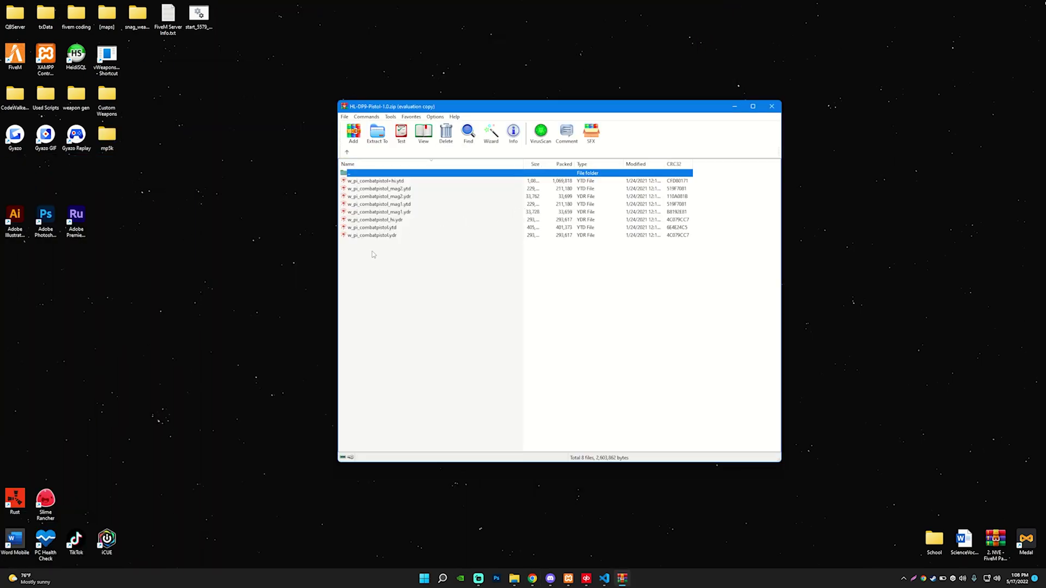
left_click(604, 281)
left_click_drag(374, 255, 415, 186)
left_click(406, 256)
left_click_drag(391, 245, 435, 185)
left_click(406, 262)
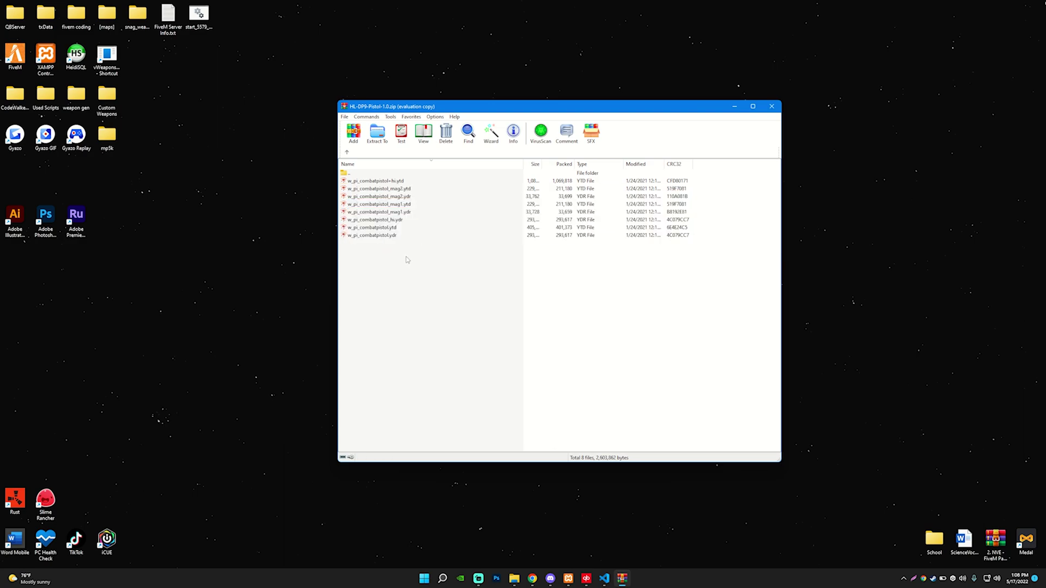
left_click_drag(530, 108, 707, 110)
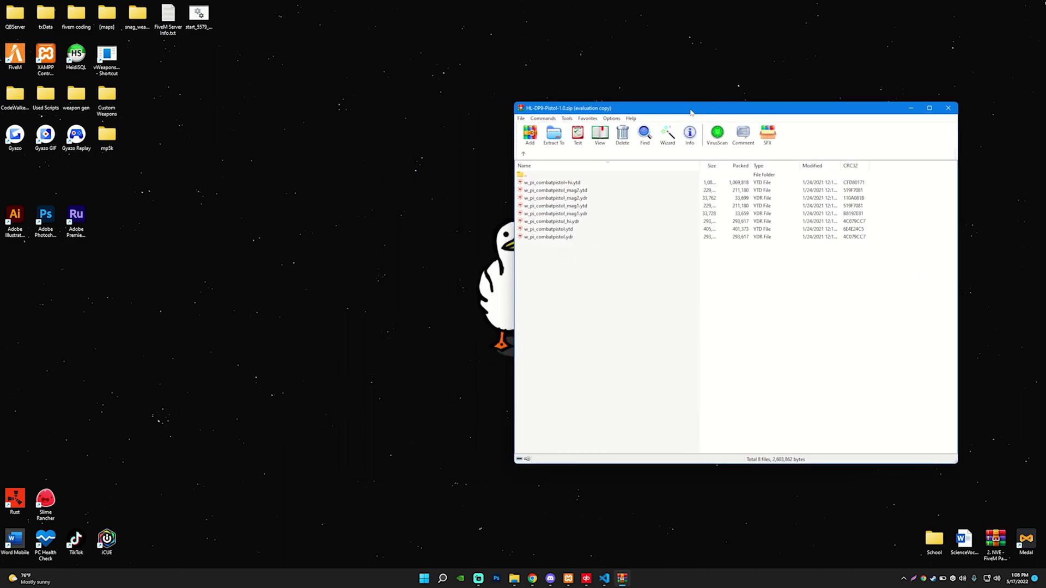
Step: Create a new desktop folder named P9
right_click(262, 201)
mouse_move(300, 265)
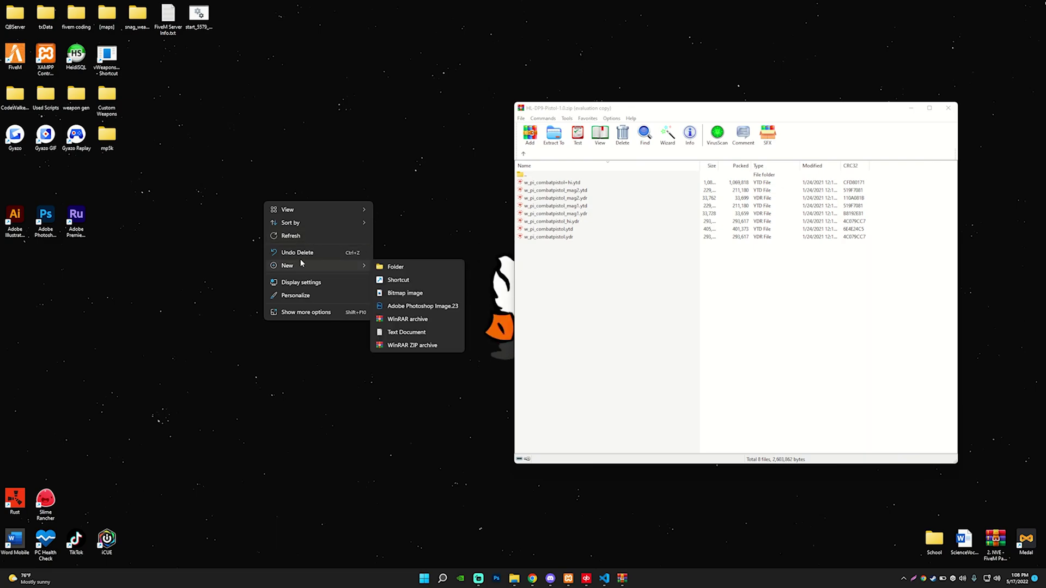
left_click(410, 268)
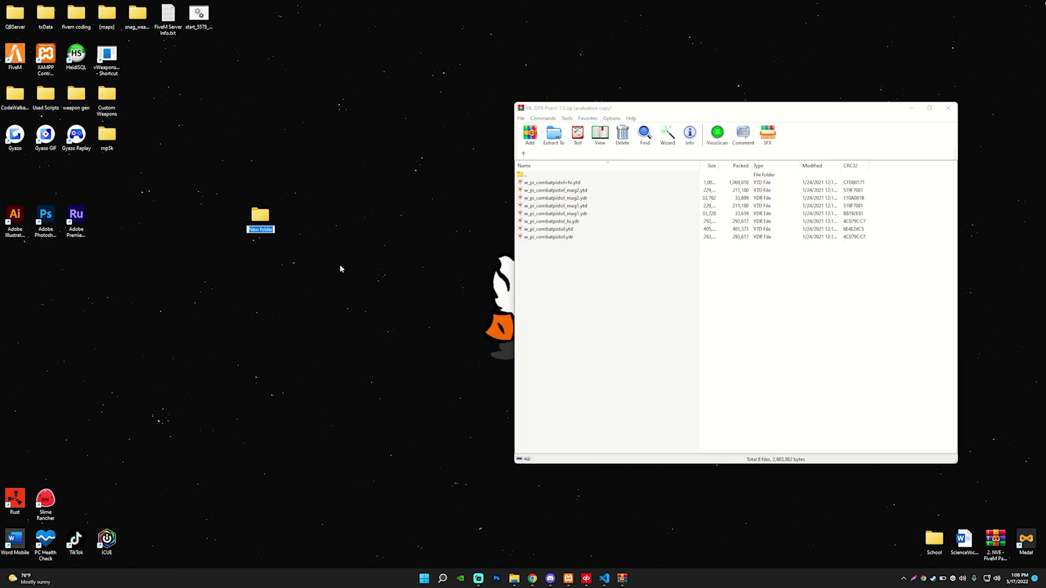
type("pi")
key("BackSpace")
key("BackSpace")
type("PI")
key("Return")
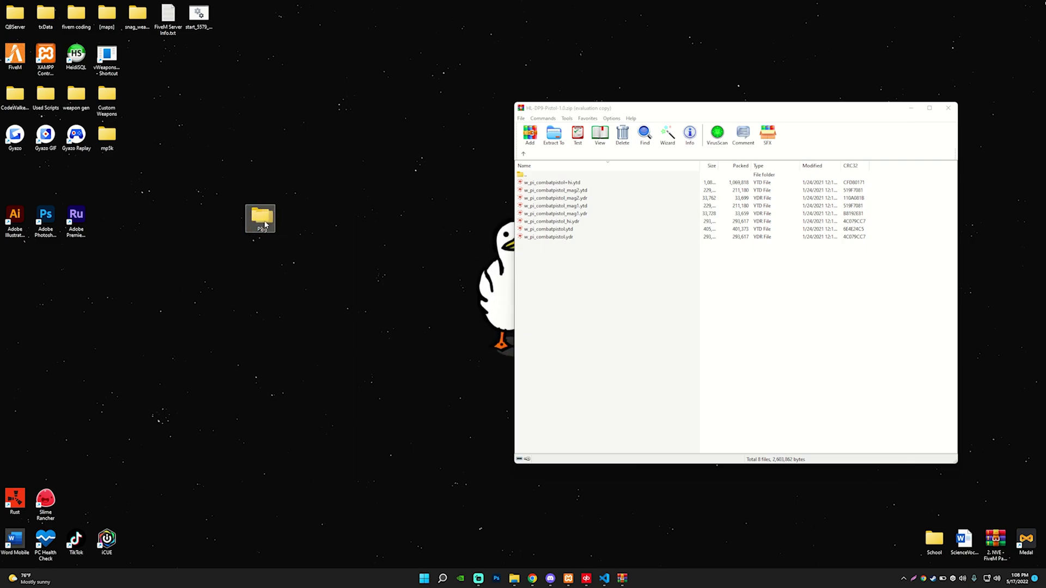
Step: Extract all the w_pi_combatpistol files from the archive into the P9 folder and close the archive
left_click_drag(571, 265, 564, 179)
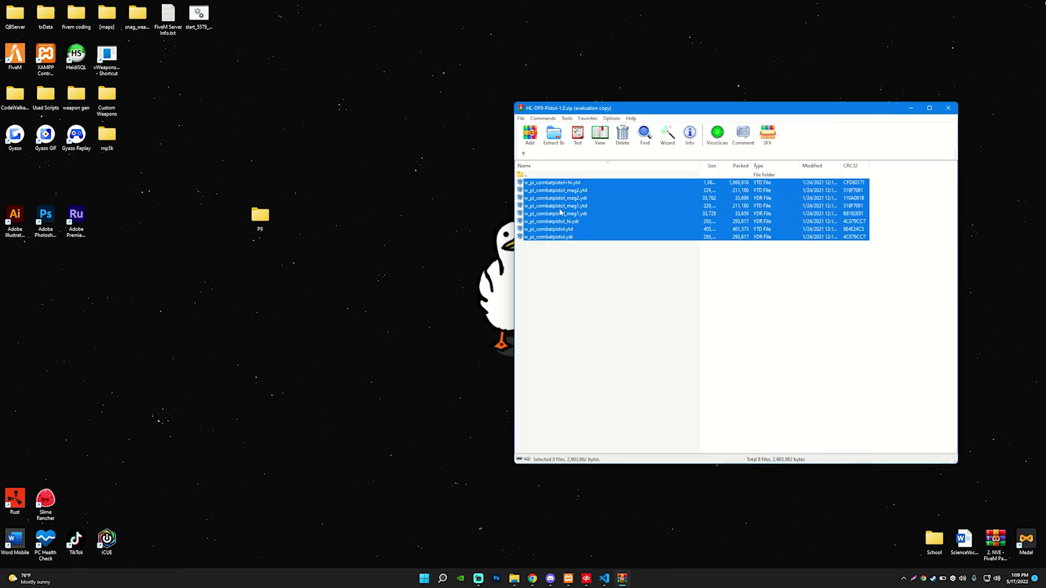
left_click_drag(560, 209, 263, 228)
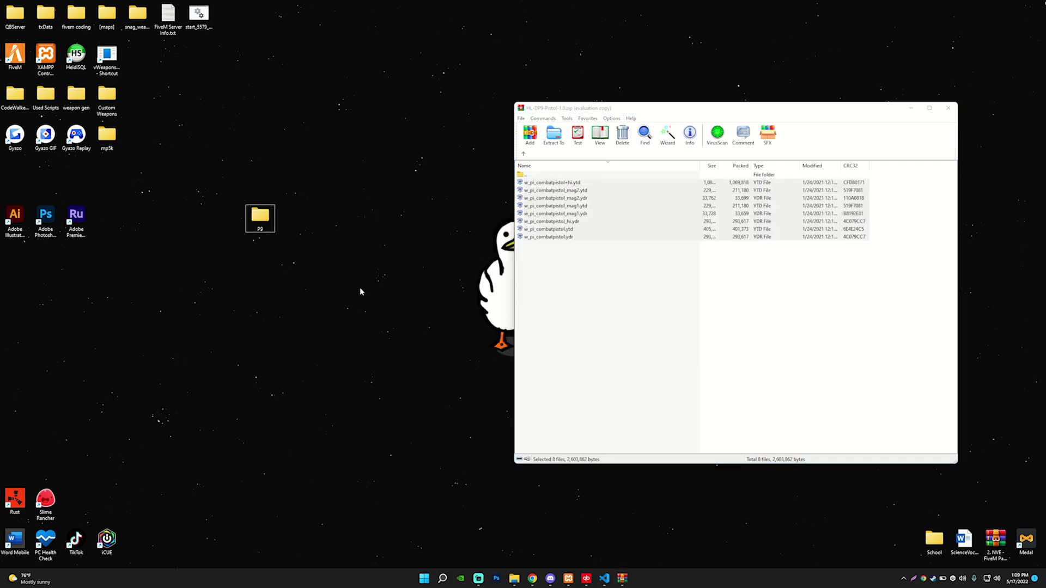
left_click(948, 108)
Step: Open the P9 folder, reposition its window, and look over the extracted combat pistol files
double_click(260, 217)
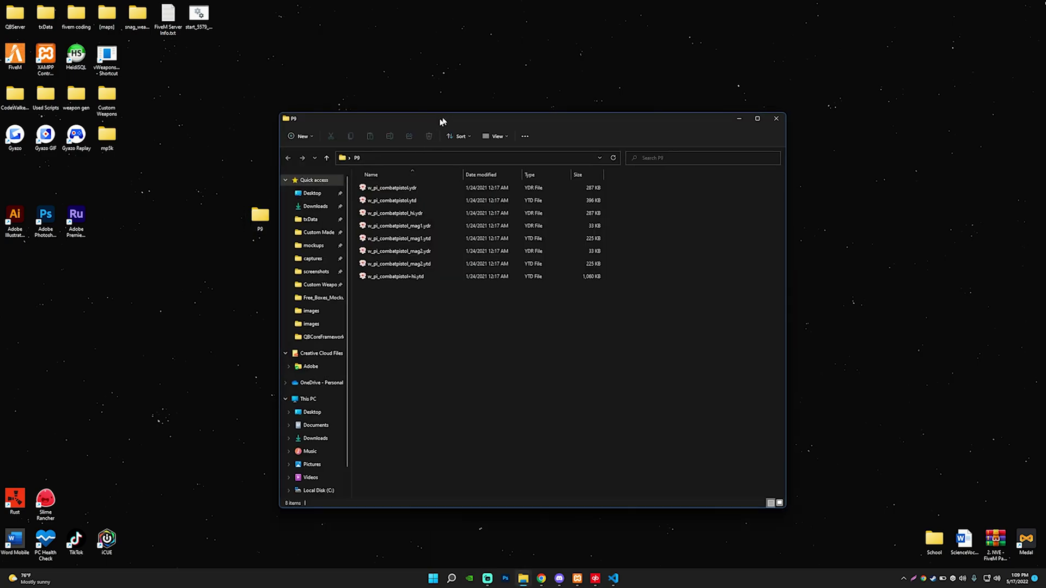
left_click_drag(442, 121, 394, 99)
left_click(350, 252)
left_click_drag(350, 250, 361, 284)
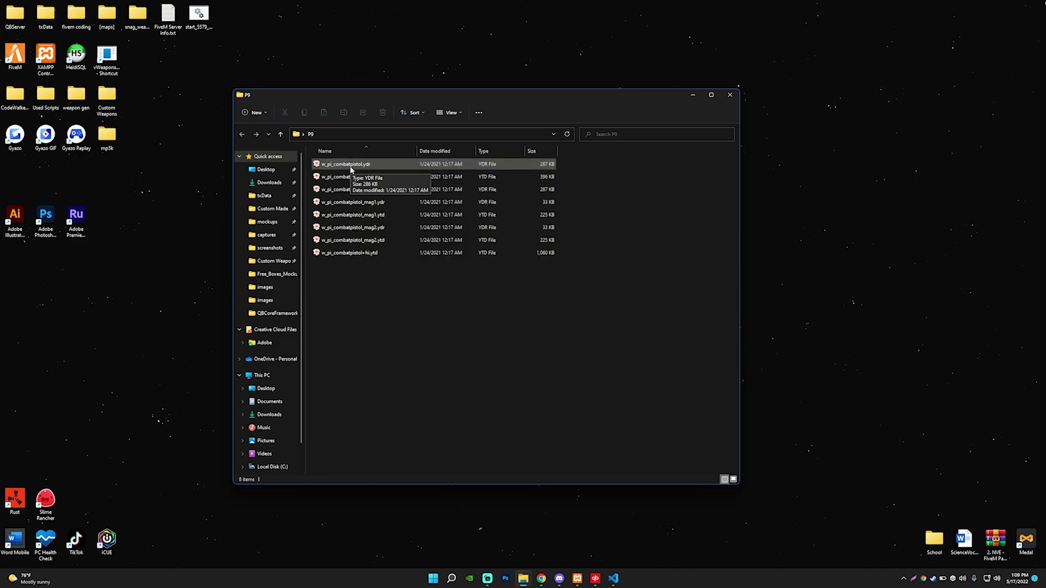
right_click(394, 301)
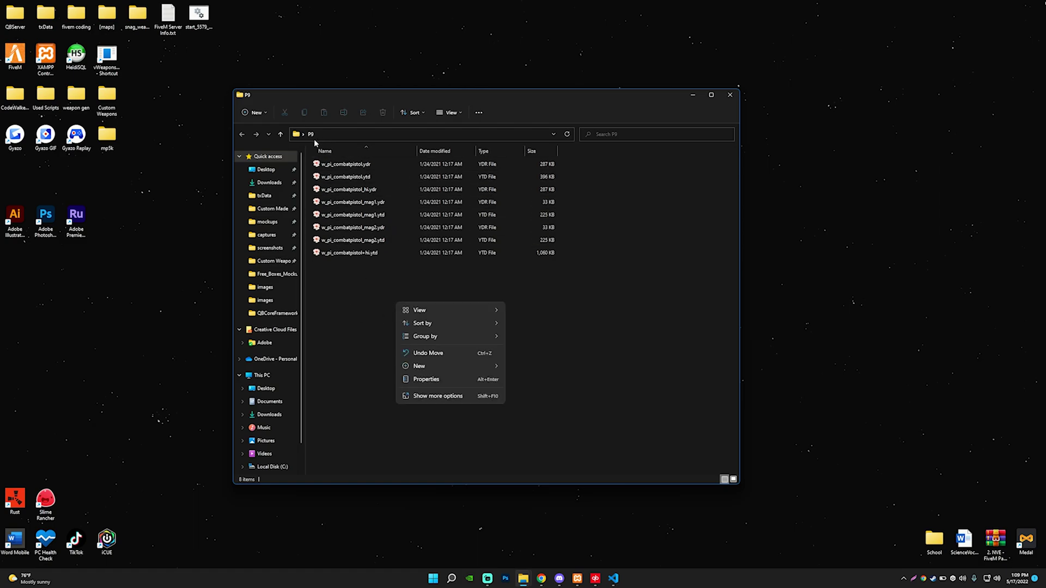
mouse_move(445, 369)
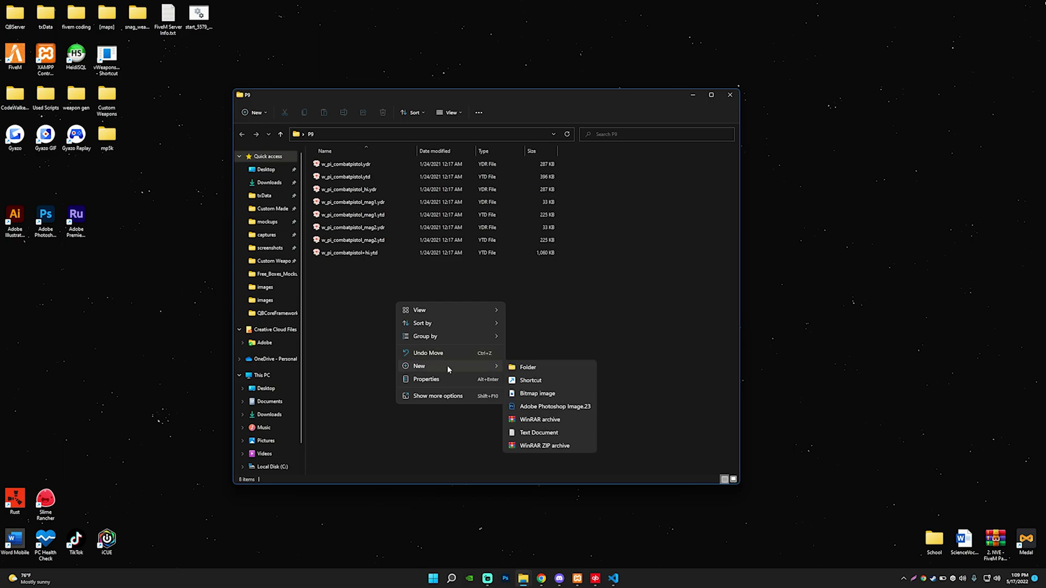
left_click(341, 289)
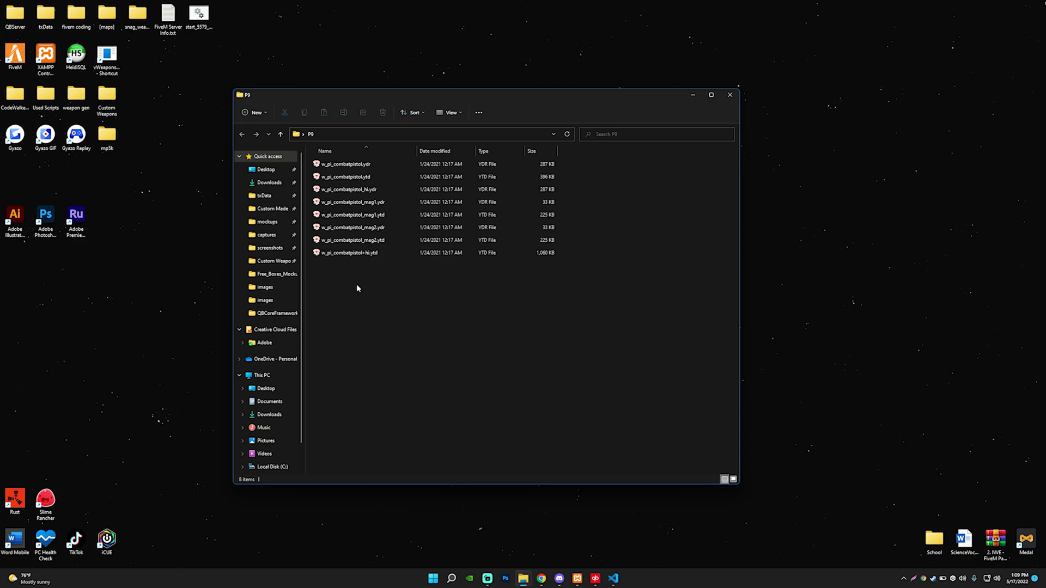
left_click_drag(355, 288, 355, 170)
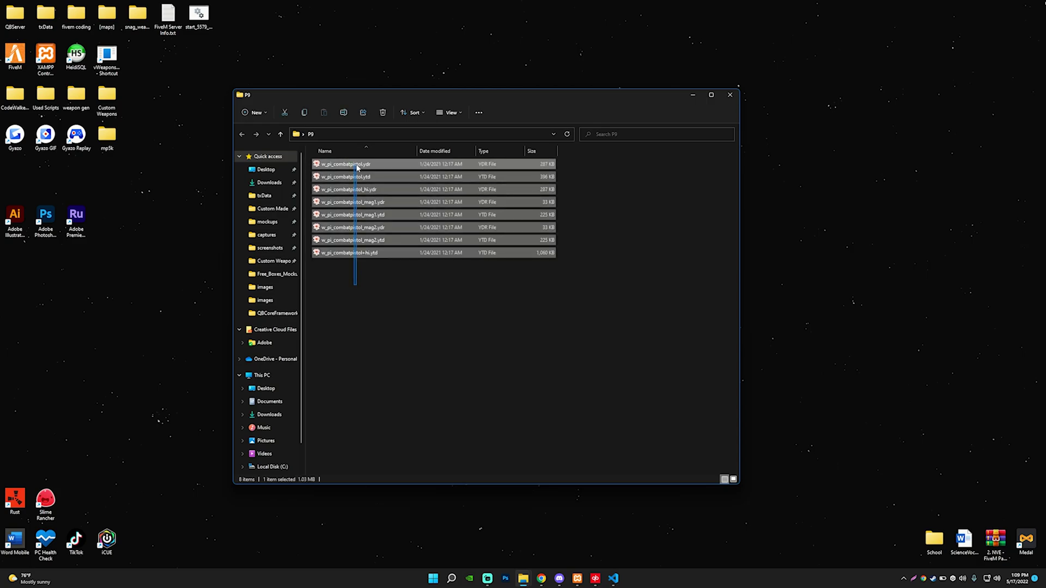
left_click(361, 290)
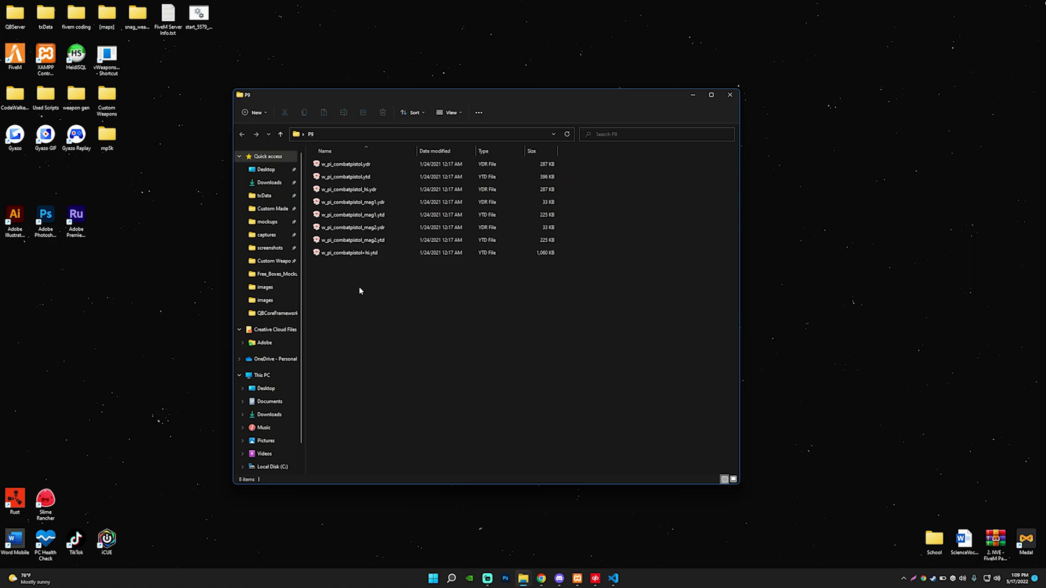
left_click_drag(358, 286, 357, 161)
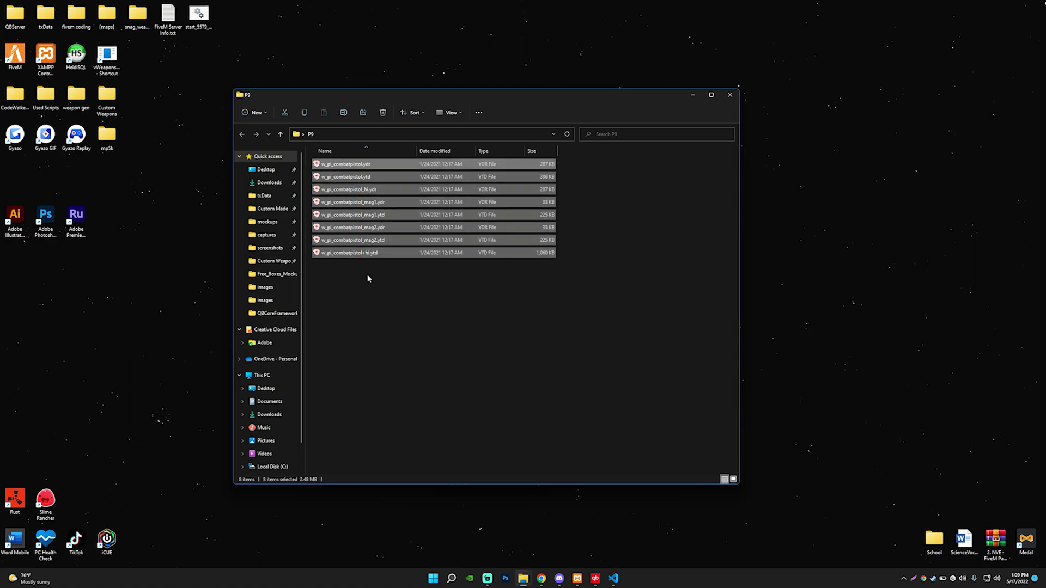
left_click(374, 268)
left_click_drag(355, 279, 360, 164)
left_click_drag(353, 278, 355, 162)
left_click(359, 270)
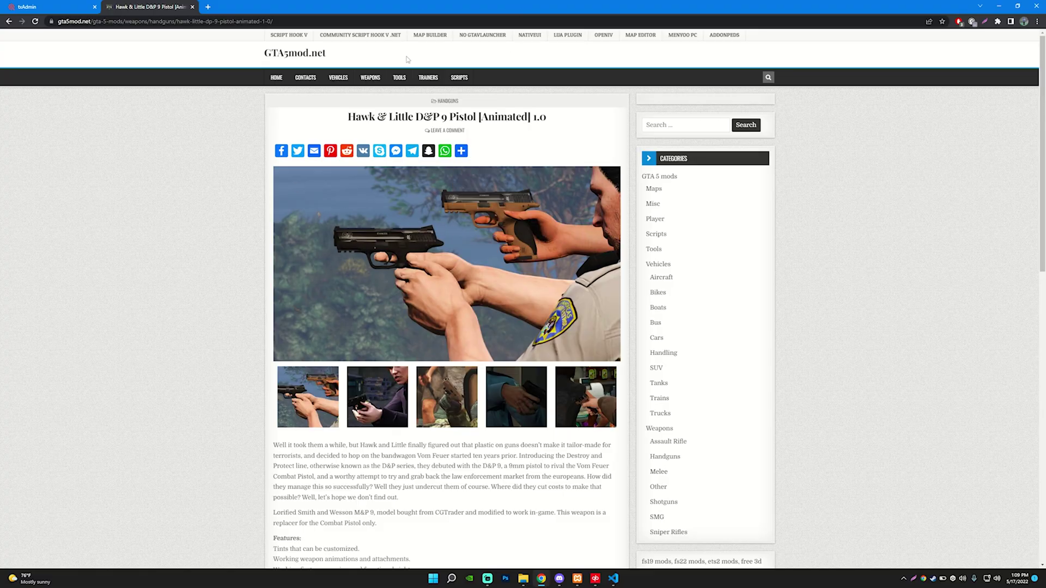
key("super+Down")
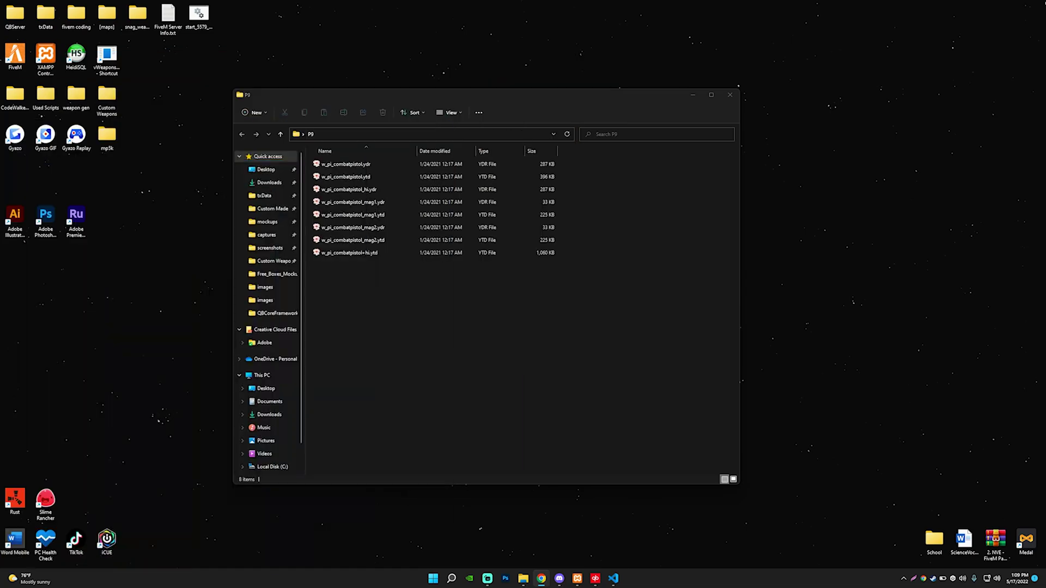
Step: Rename w_pi_combatpistol.ydr in the P9 folder to w_pi_p9.ydr
right_click(358, 253)
key("Escape")
right_click(352, 167)
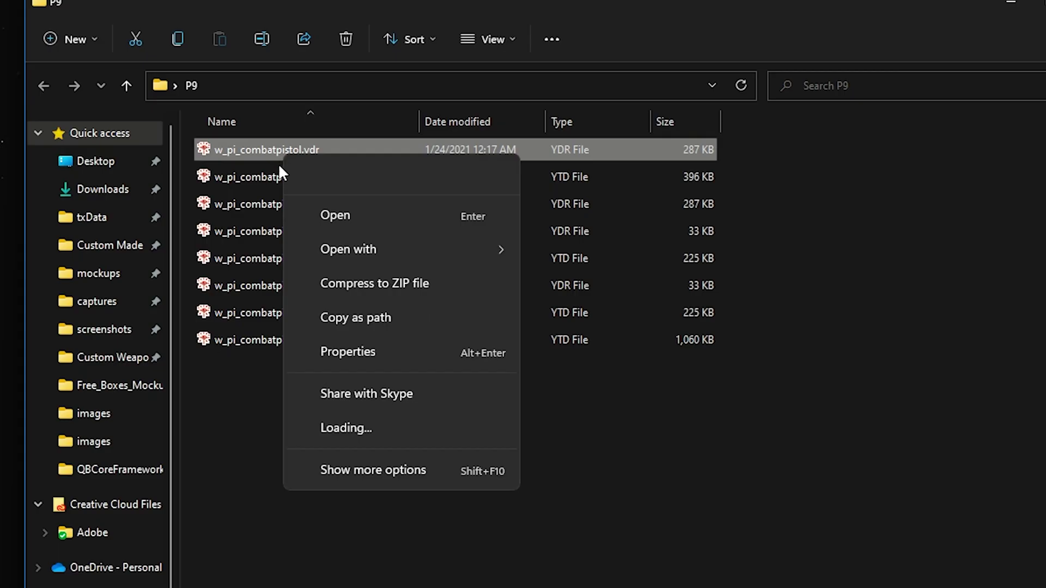
left_click(396, 176)
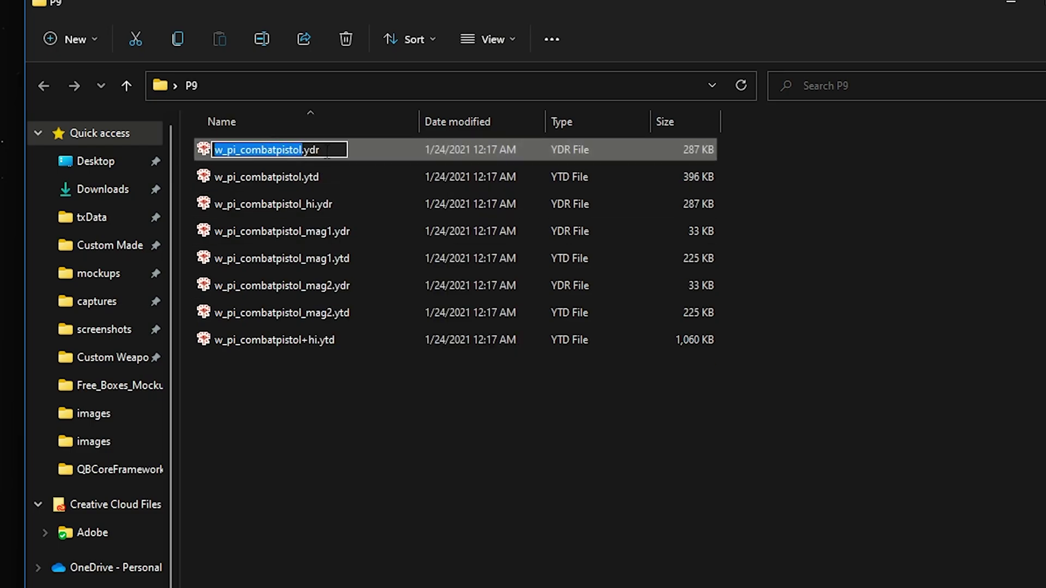
left_click(301, 150)
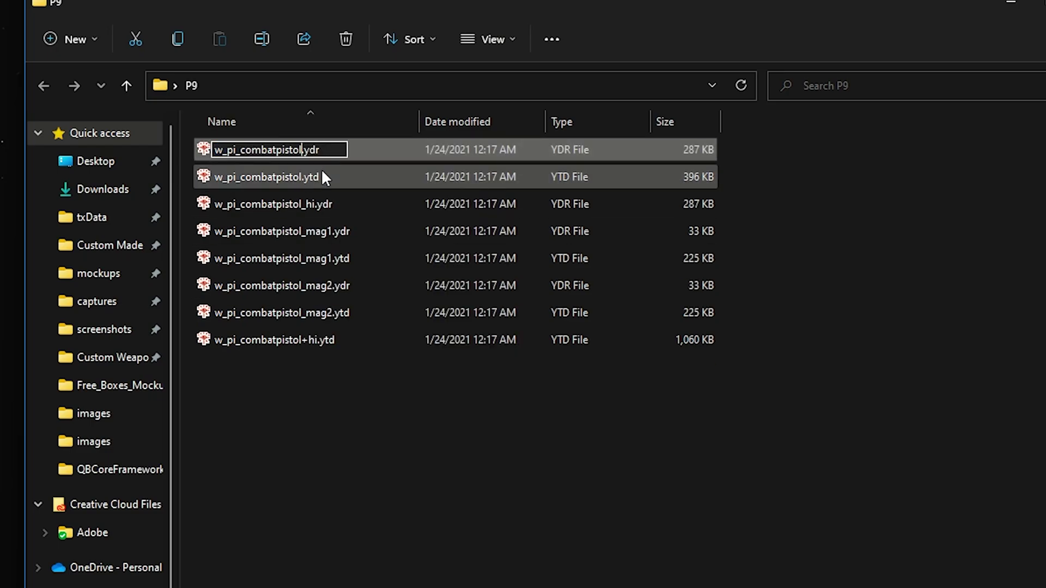
key("BackSpace")
key("BackSpace")
key("BackSpace")
key("BackSpace")
key("BackSpace")
key("BackSpace")
key("BackSpace")
key("BackSpace")
key("BackSpace")
key("BackSpace")
key("BackSpace")
key("BackSpace")
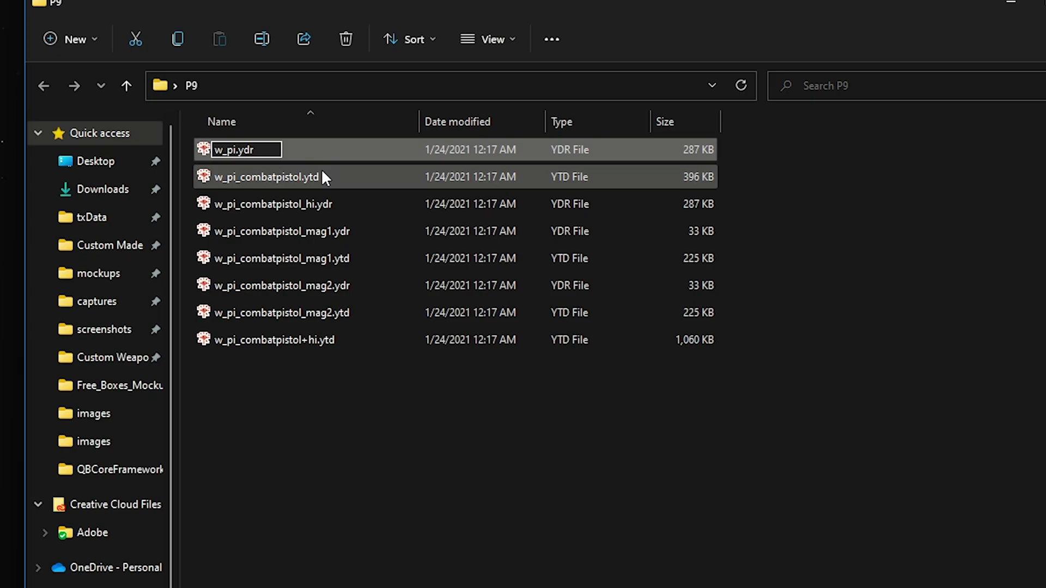
type("p9")
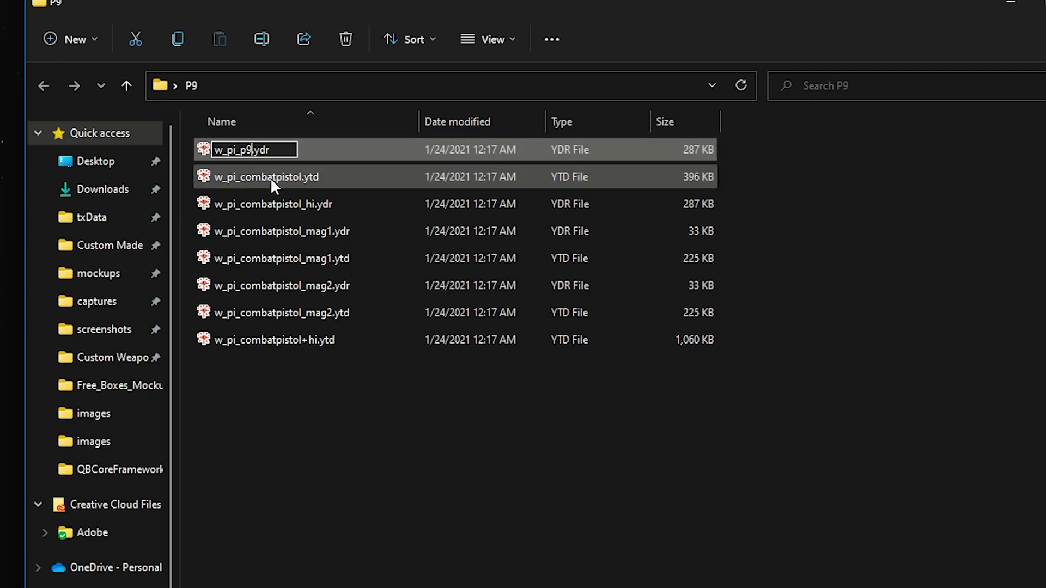
left_click(335, 444)
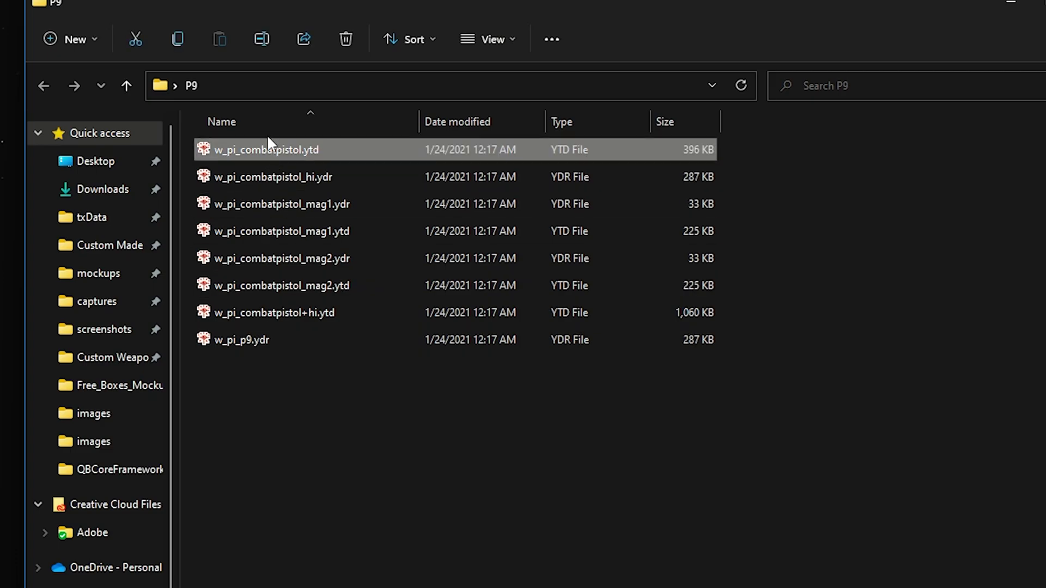
Step: Rename w_pi_combatpistol.ytd to w_pi_p9.ytd, keeping the w_pi_ prefix
left_click(264, 47)
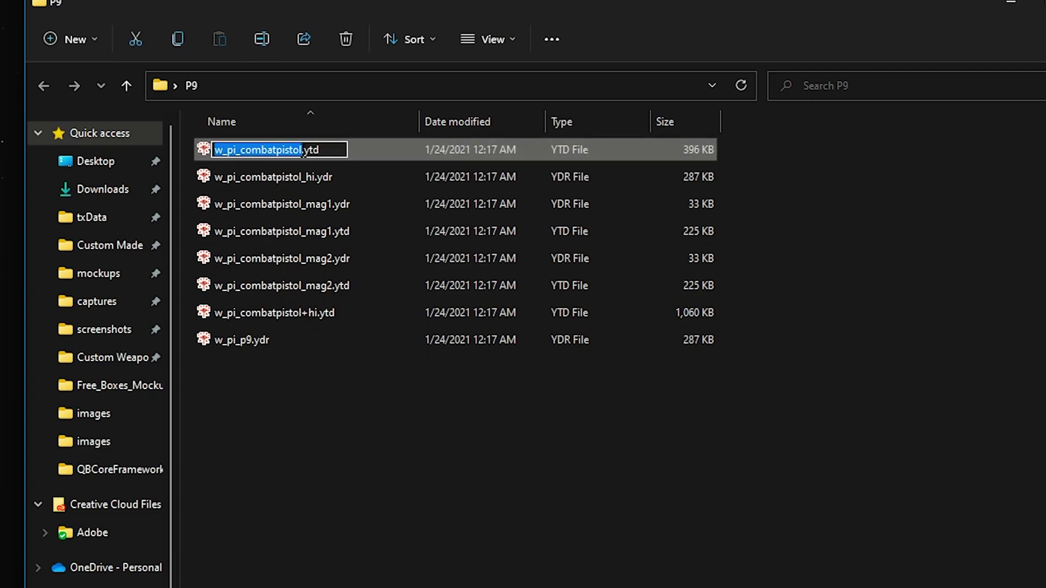
key("Right")
key("BackSpace")
key("BackSpace")
key("BackSpace")
key("BackSpace")
key("BackSpace")
key("BackSpace")
key("BackSpace")
key("BackSpace")
key("BackSpace")
key("BackSpace")
key("BackSpace")
key("BackSpace")
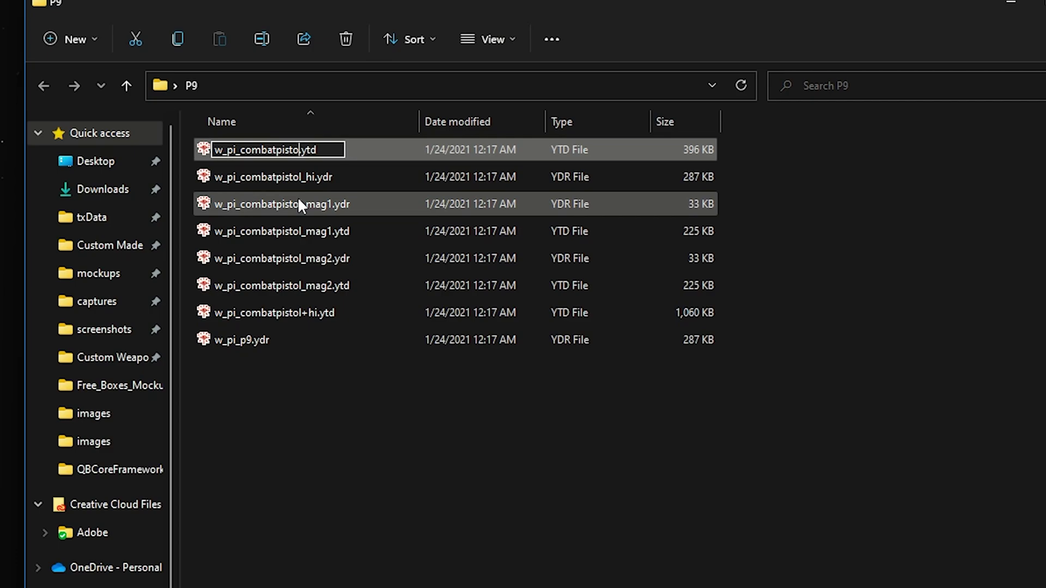
type("p9")
key("Return")
Step: Rename w_pi_combatpistol_hi.ydr to w_pi_p9_hi.ydr, replacing only the combatpistol part of the name
right_click(283, 145)
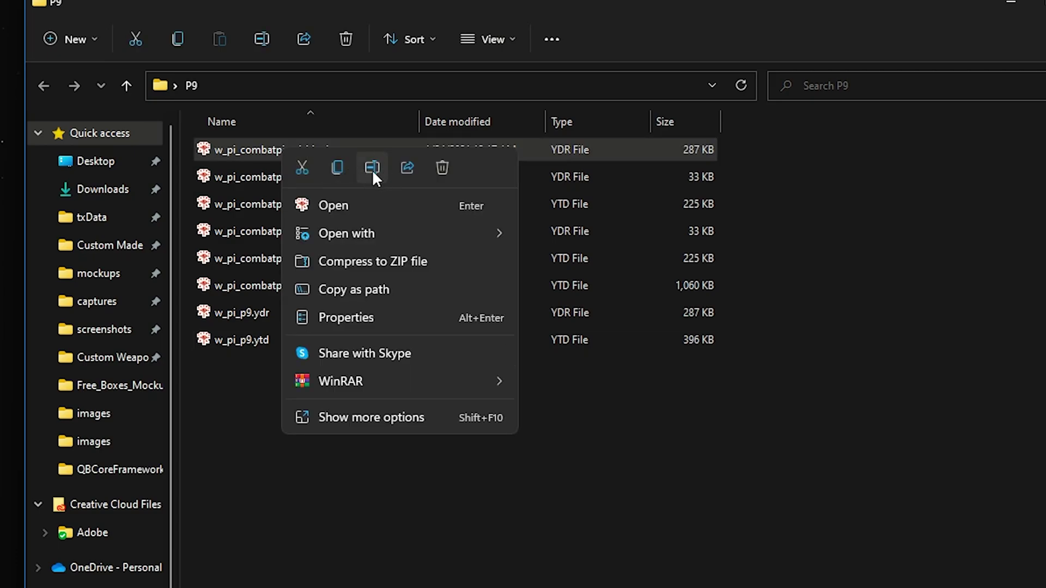
left_click(373, 169)
left_click(301, 151)
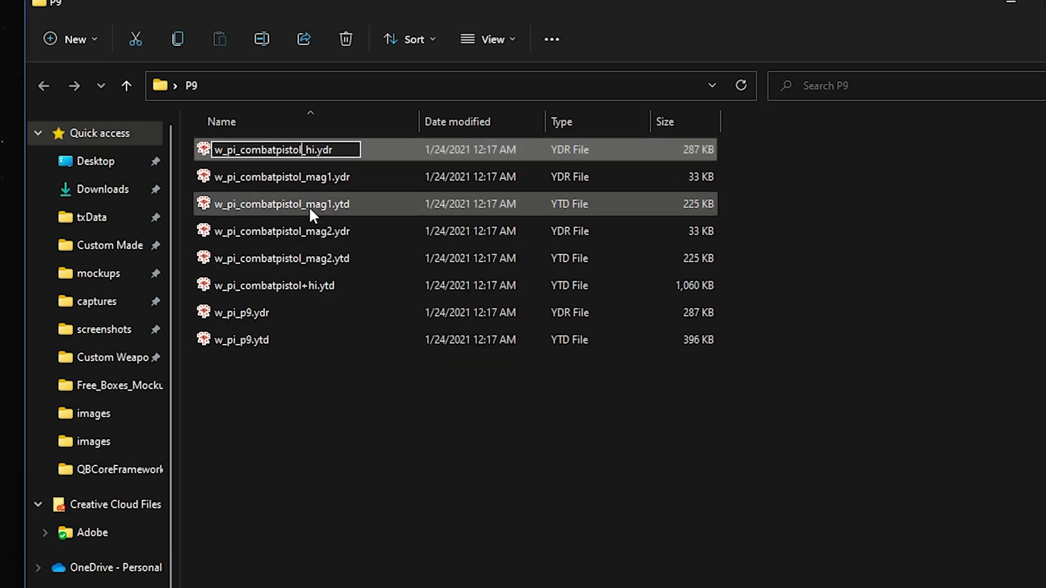
key("BackSpace")
key("BackSpace")
key("BackSpace")
key("BackSpace")
key("BackSpace")
key("BackSpace")
key("BackSpace")
key("BackSpace")
key("BackSpace")
key("BackSpace")
key("BackSpace")
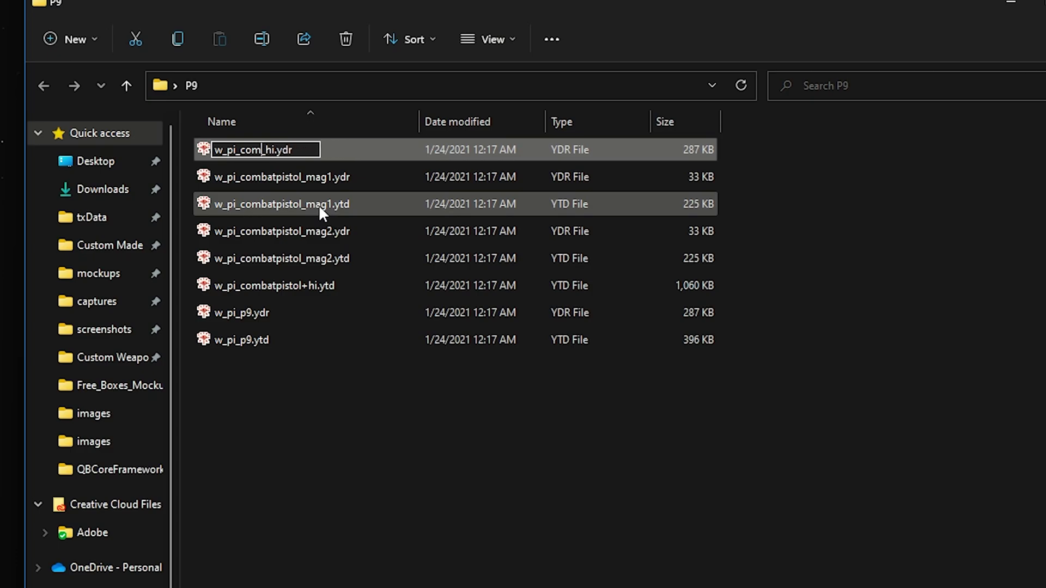
key("BackSpace")
type("p9")
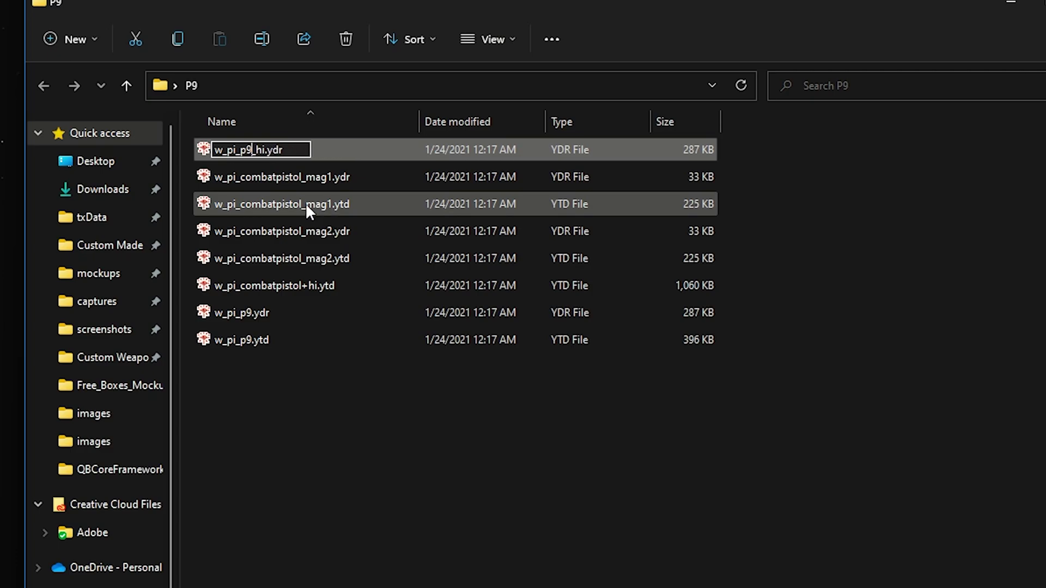
left_click(231, 413)
Step: Rename the first magazine's model file, w_pi_combatpistol_mag1.ydr, to w_pi_p9_mag1.ydr
left_click(282, 153)
right_click(284, 152)
left_click(379, 175)
left_click(301, 151)
key("BackSpace")
key("BackSpace")
key("BackSpace")
key("BackSpace")
key("BackSpace")
key("BackSpace")
key("BackSpace")
key("BackSpace")
key("BackSpace")
key("BackSpace")
key("BackSpace")
key("BackSpace")
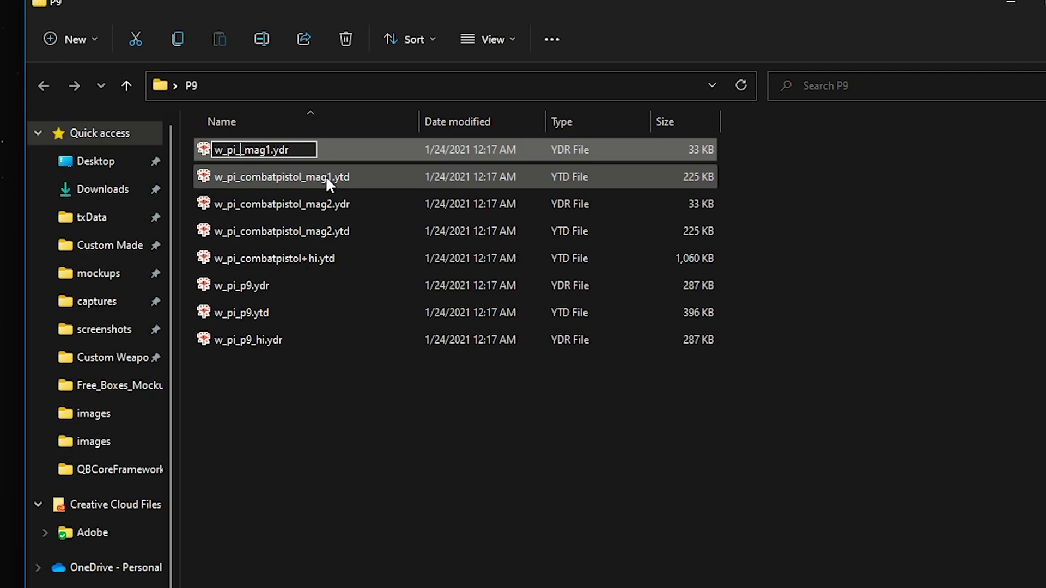
type("p9")
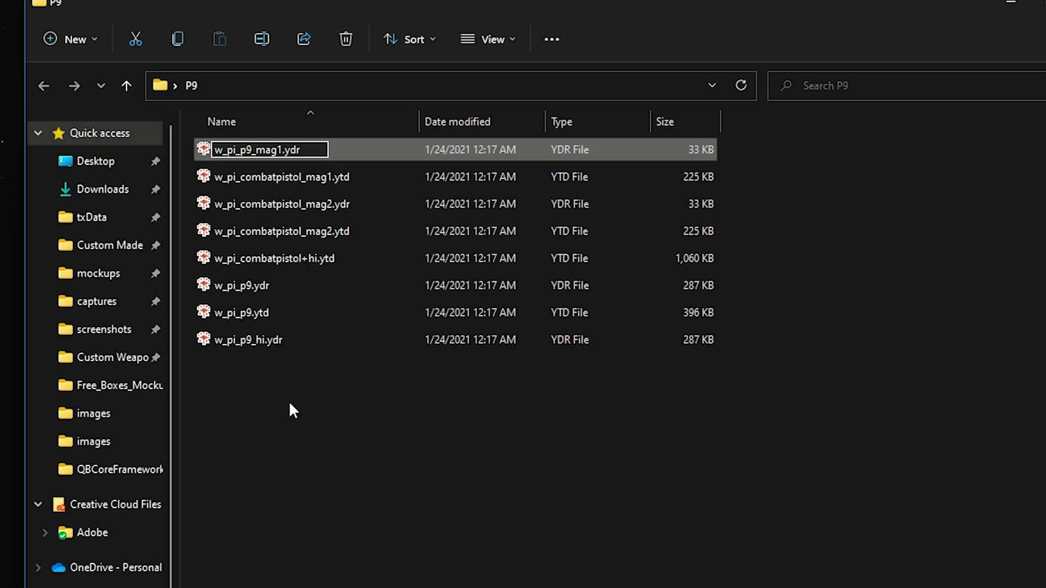
key("Return")
Step: Rename the first magazine's texture file, w_pi_combatpistol_mag1.ytd, to w_pi_p9_mag1.ytd
left_click(293, 151)
left_click(267, 40)
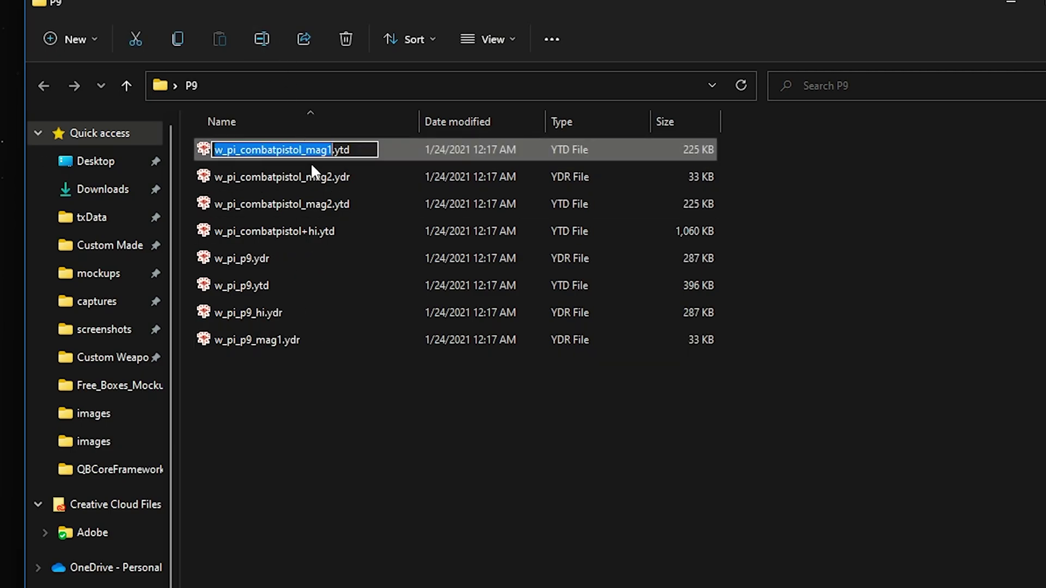
left_click(302, 153)
key("BackSpace")
key("BackSpace")
key("BackSpace")
key("BackSpace")
key("BackSpace")
key("BackSpace")
key("BackSpace")
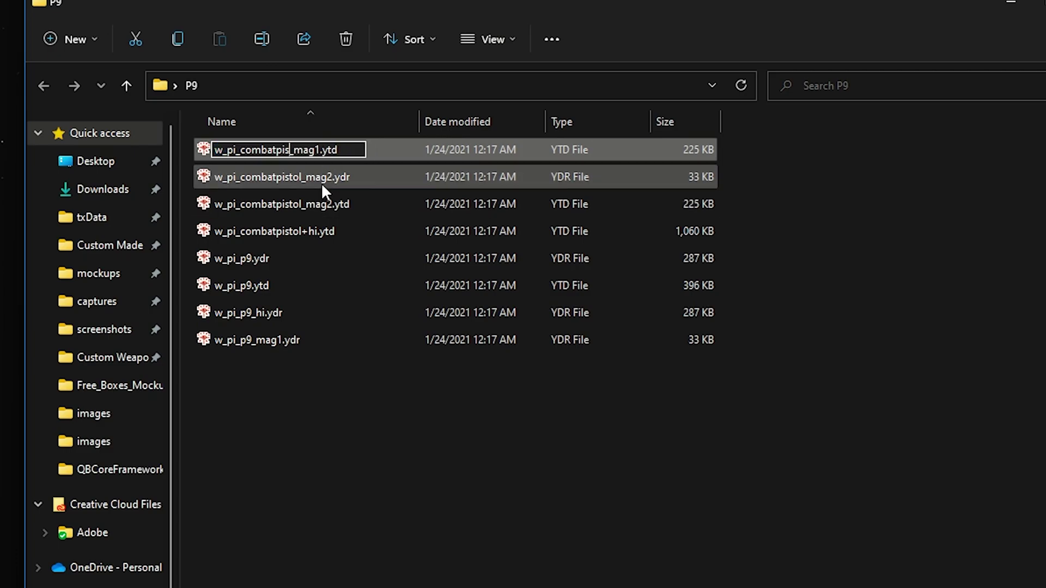
key("BackSpace")
key("BackSpace")
key("BackSpace")
key("BackSpace")
key("BackSpace")
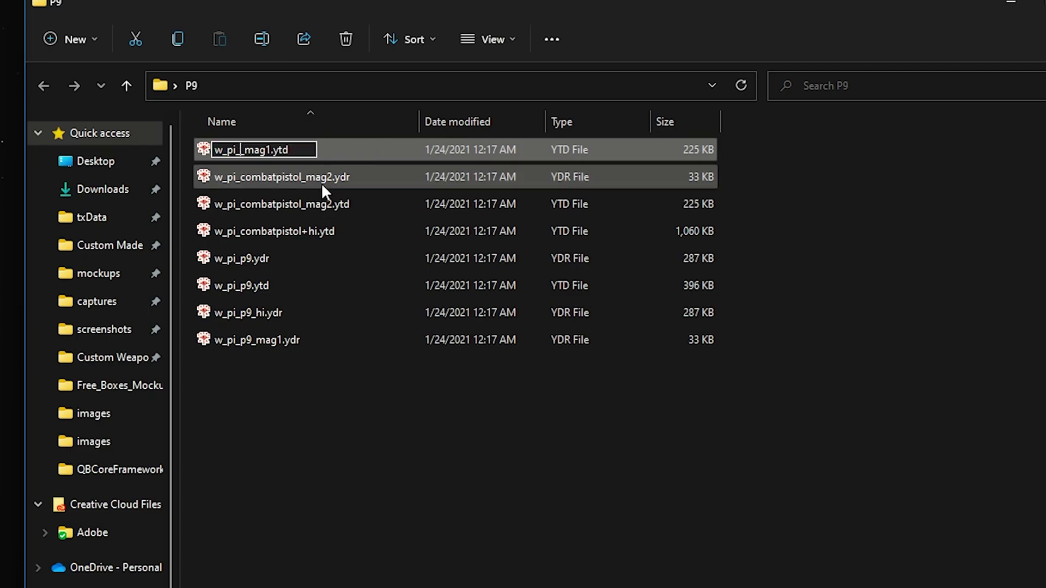
type("p9")
key("Return")
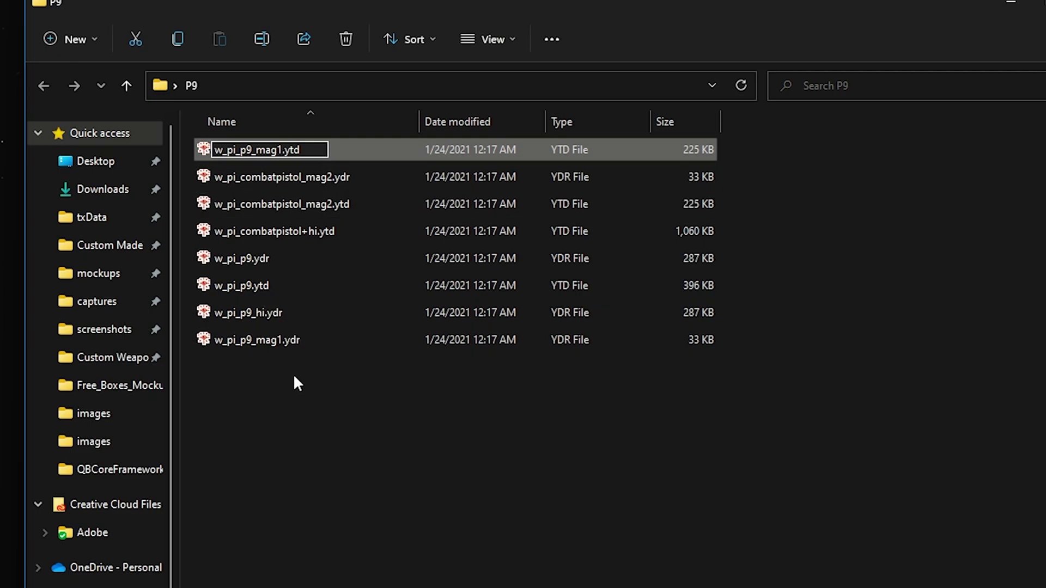
Step: Rename the second magazine's model file, w_pi_combatpistol_mag2.ydr, to w_pi_p9_mag2.ydr
left_click(280, 157)
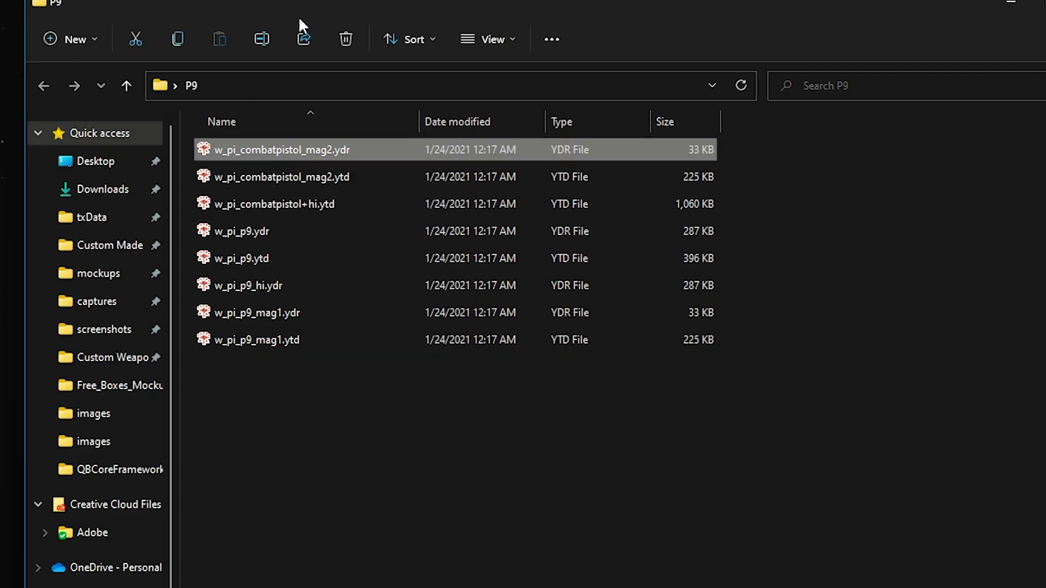
left_click(268, 40)
left_click(301, 150)
key("BackSpace")
key("BackSpace")
key("BackSpace")
key("BackSpace")
key("BackSpace")
key("BackSpace")
key("BackSpace")
key("BackSpace")
key("BackSpace")
key("BackSpace")
key("BackSpace")
key("BackSpace")
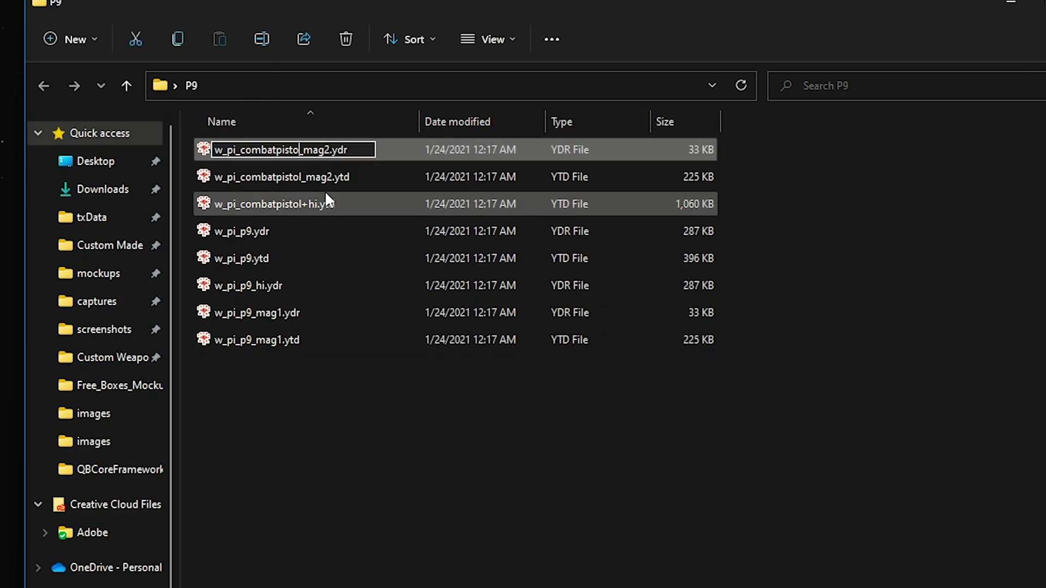
type("p9")
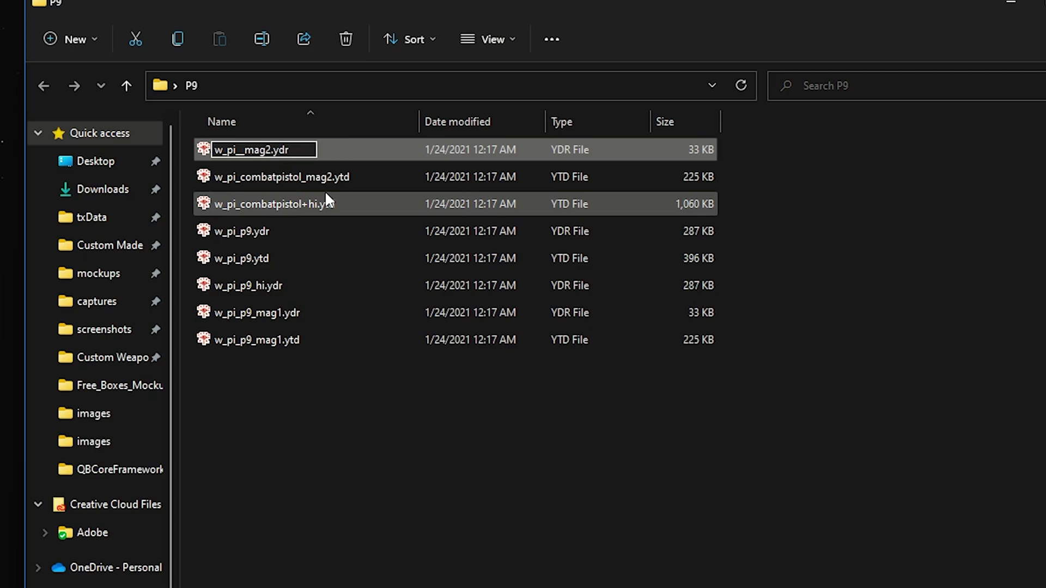
key("Return")
Step: Rename the second magazine's texture file, w_pi_combatpistol_mag2.ytd, to w_pi_p9_mag2.ytd
left_click(276, 149)
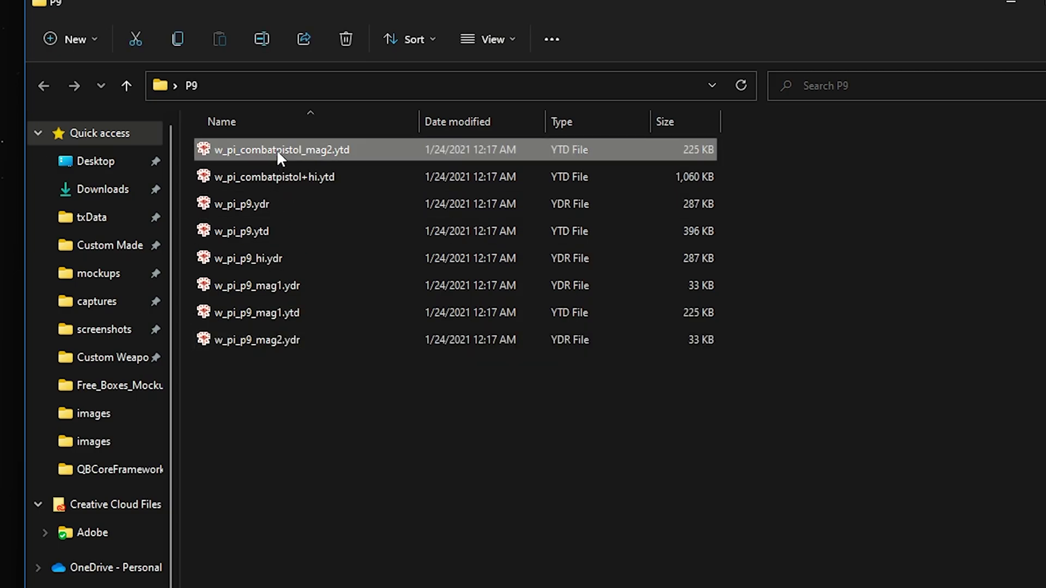
left_click(263, 40)
left_click(304, 152)
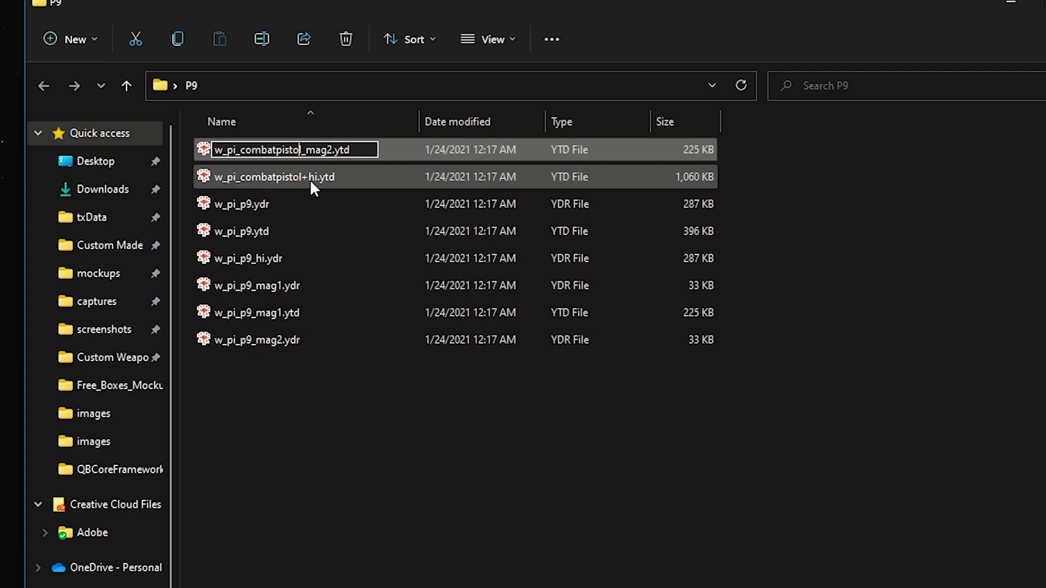
key("BackSpace")
key("BackSpace")
key("BackSpace")
key("BackSpace")
key("BackSpace")
key("BackSpace")
key("BackSpace")
key("BackSpace")
key("BackSpace")
key("BackSpace")
key("BackSpace")
key("BackSpace")
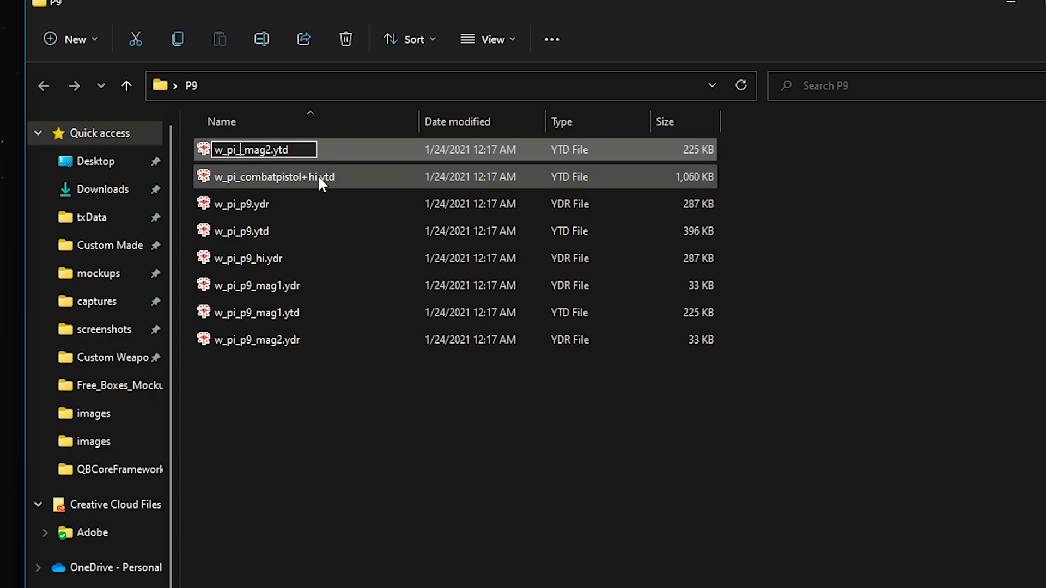
type("p9")
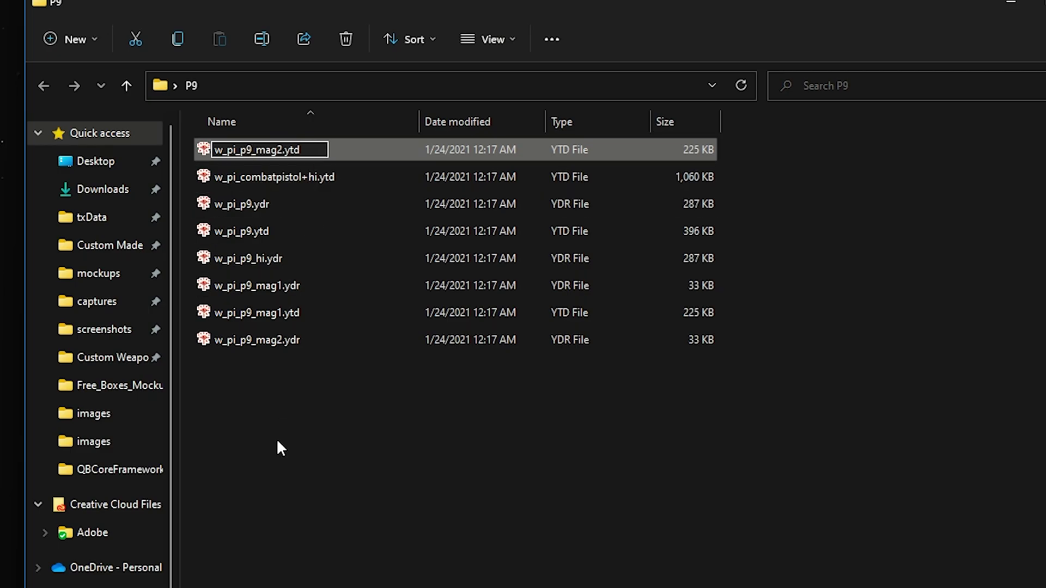
left_click(278, 443)
Step: Rename the remaining w_pi_combatpistol+hi.ytd file to w_pi_p9+hi.ytd
left_click(299, 150)
left_click(261, 39)
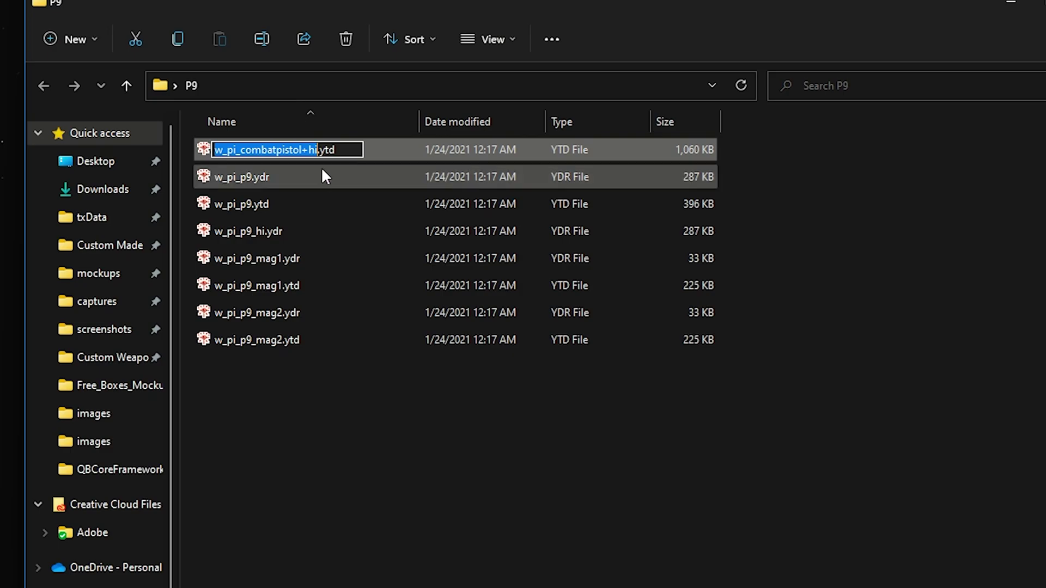
left_click(301, 150)
key("BackSpace")
key("BackSpace")
key("BackSpace")
key("BackSpace")
key("BackSpace")
key("BackSpace")
key("BackSpace")
key("BackSpace")
key("BackSpace")
key("BackSpace")
key("BackSpace")
key("BackSpace")
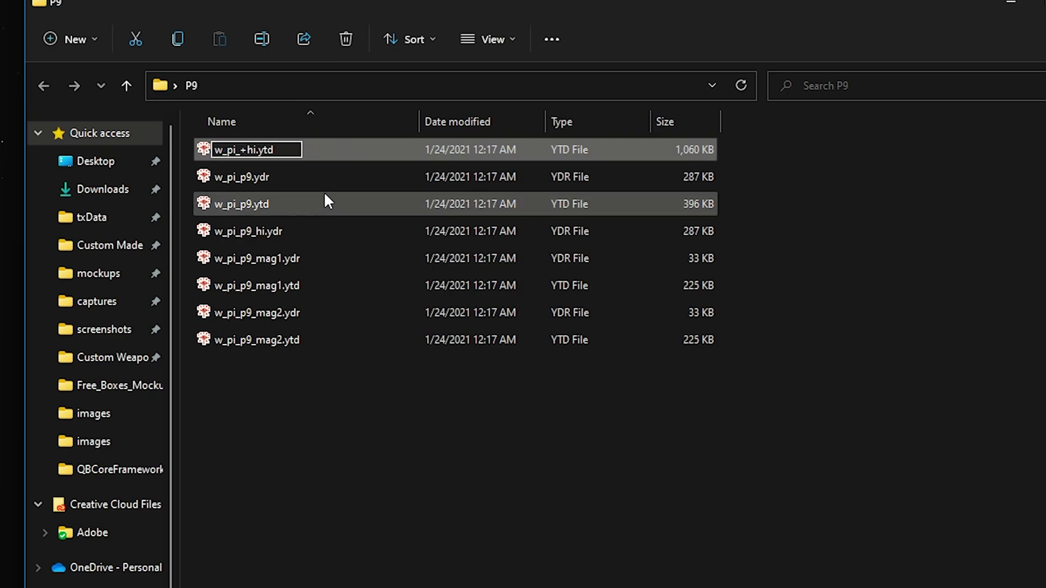
type("p9")
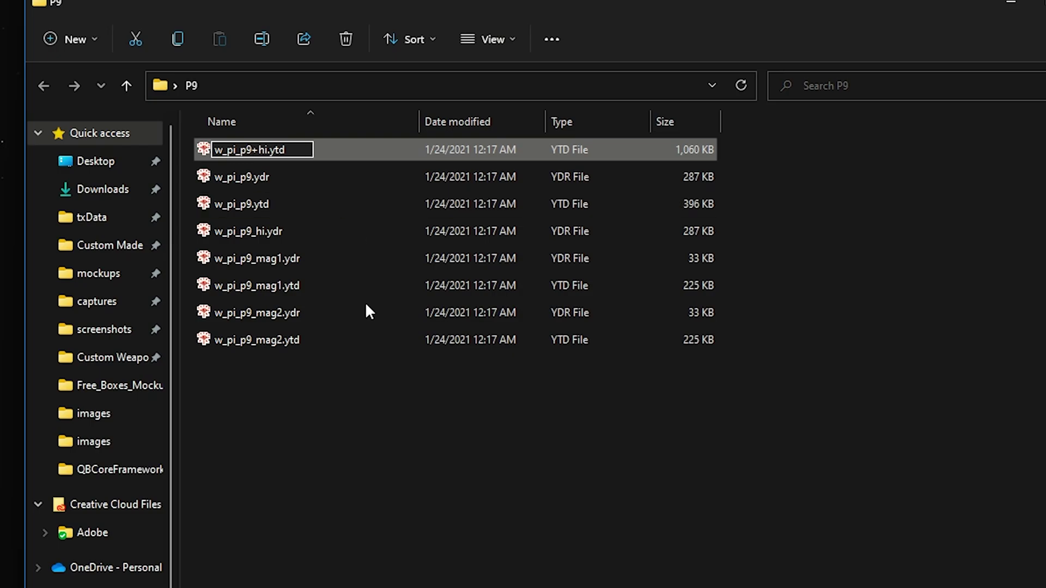
key("Return")
Step: Look over the renamed p9 files and move the folder window aside to uncover the P9 folder on the desktop
left_click(377, 431)
left_click_drag(254, 412, 286, 148)
left_click(289, 393)
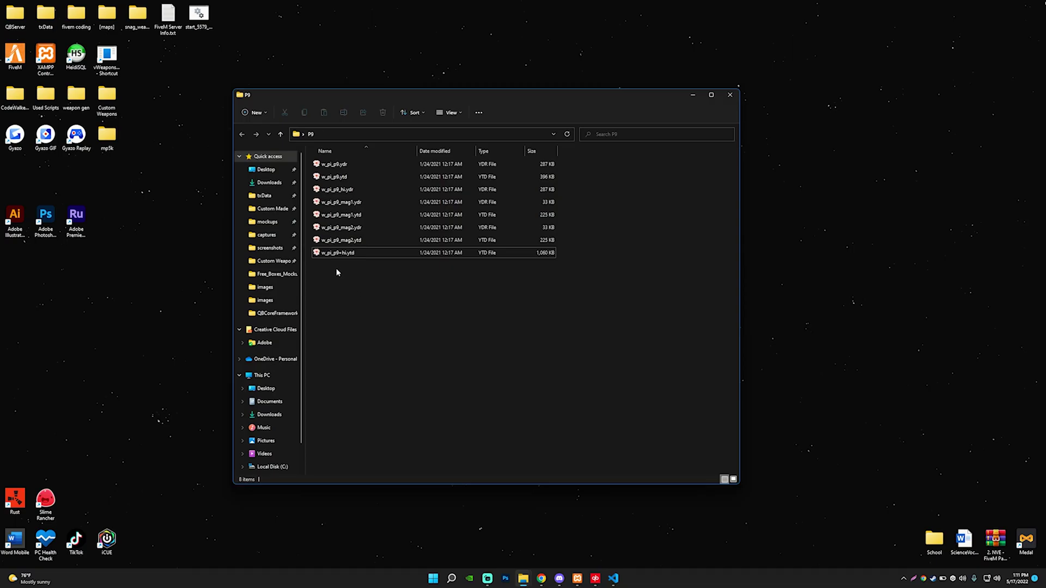
mouse_move(337, 272)
left_mouse_down()
mouse_move(349, 180)
mouse_move(337, 162)
mouse_move(347, 280)
left_mouse_up()
left_click_drag(524, 102, 809, 72)
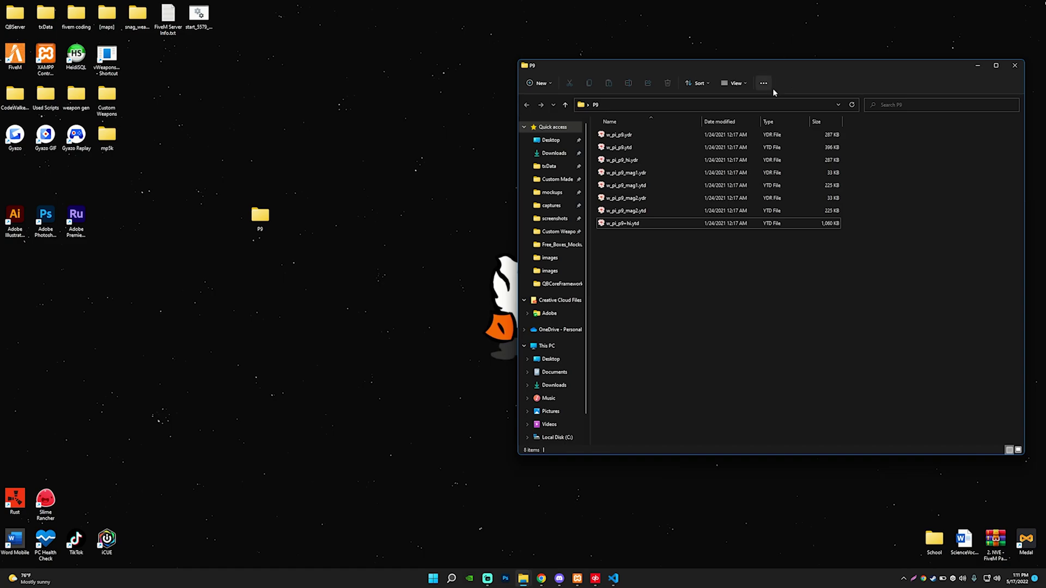
Step: Launch vWeaponsToolkit from its desktop shortcut and place its window beside the P9 folder window
double_click(117, 70)
left_click_drag(489, 197, 305, 135)
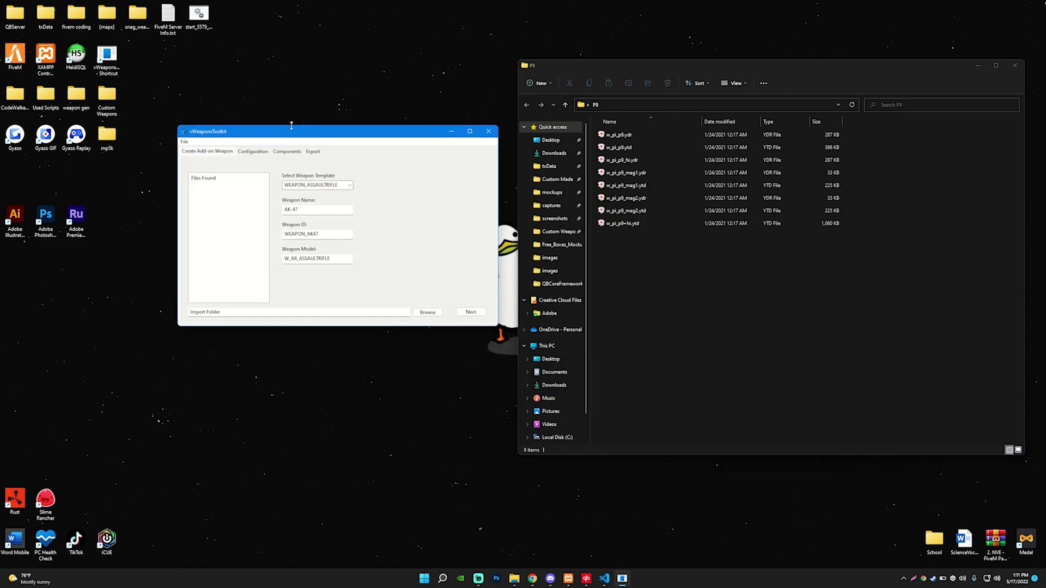
left_click_drag(291, 130, 277, 106)
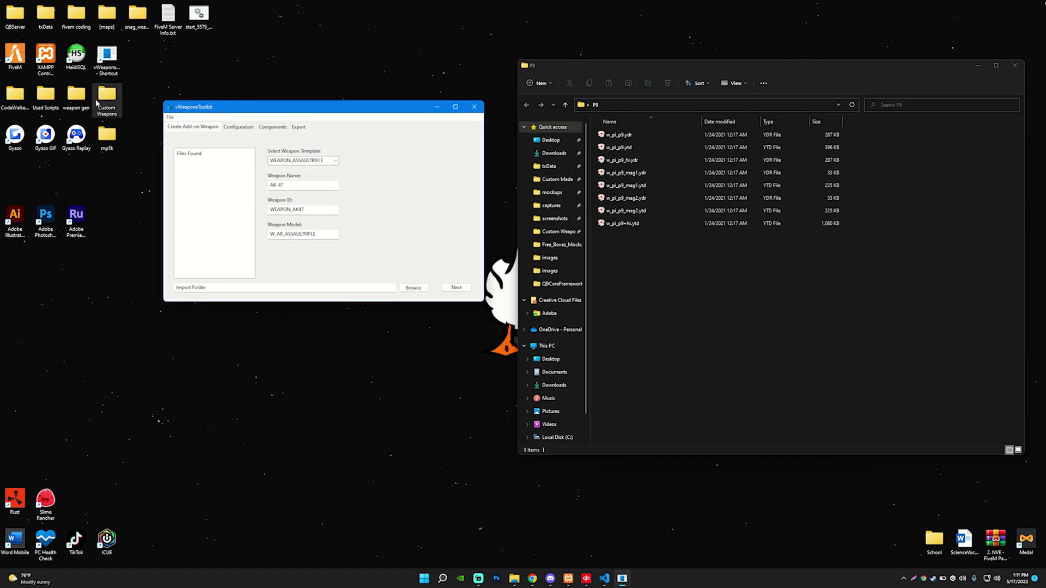
Step: View the weapon gen folder that holds vWeaponsToolkit.exe, close it, and return to the toolkit window
double_click(76, 97)
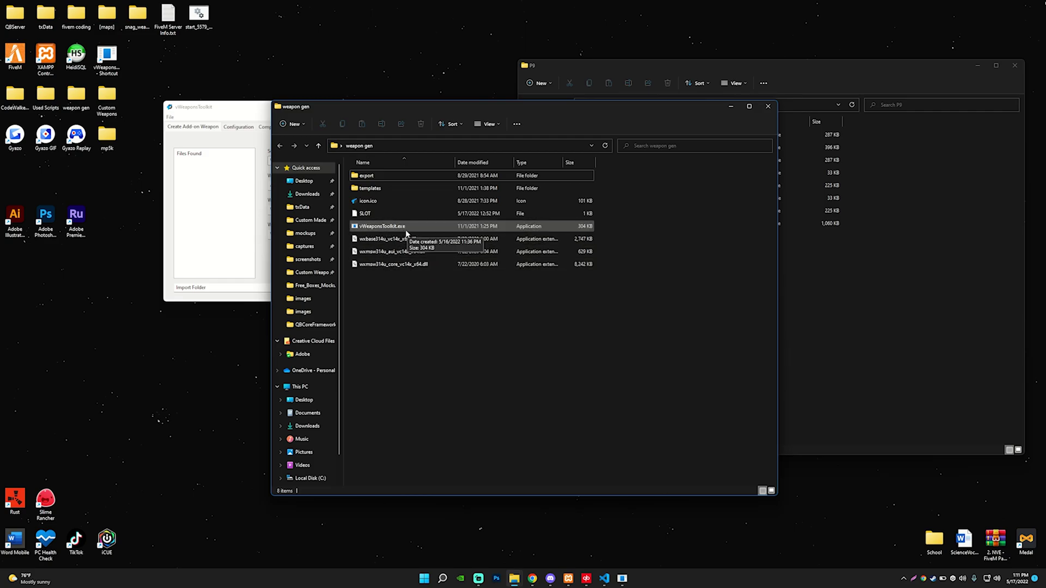
left_click(768, 106)
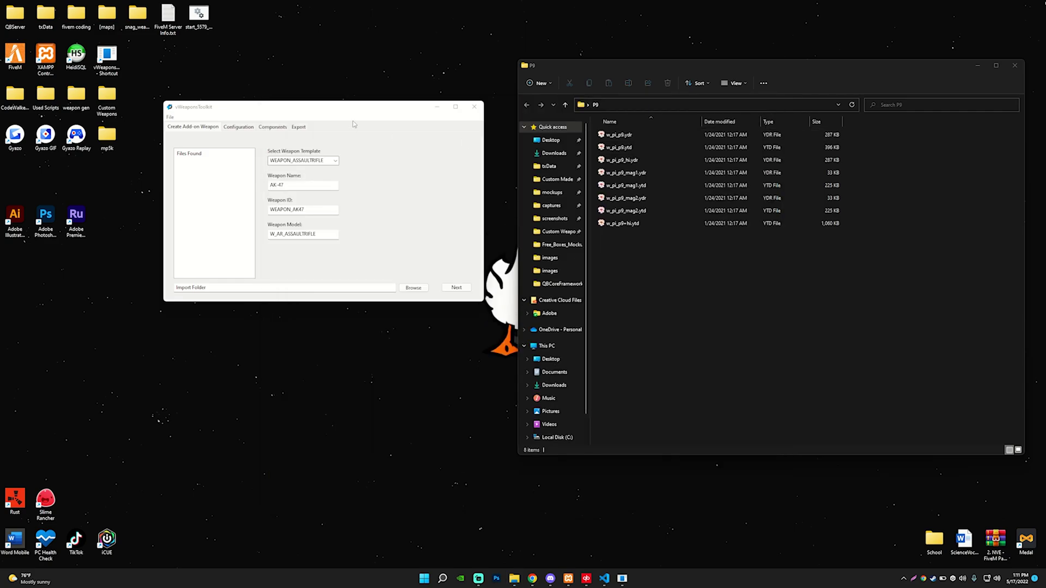
left_click_drag(335, 108, 365, 117)
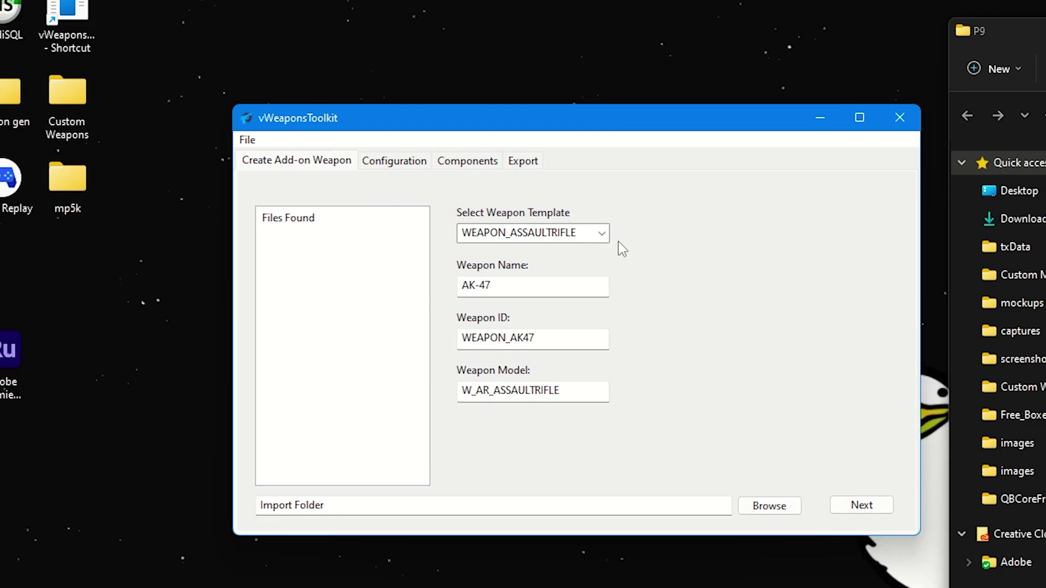
Step: Set the weapon template to WEAPON_COMBATPISTOL for the add-on weapon
left_click(602, 234)
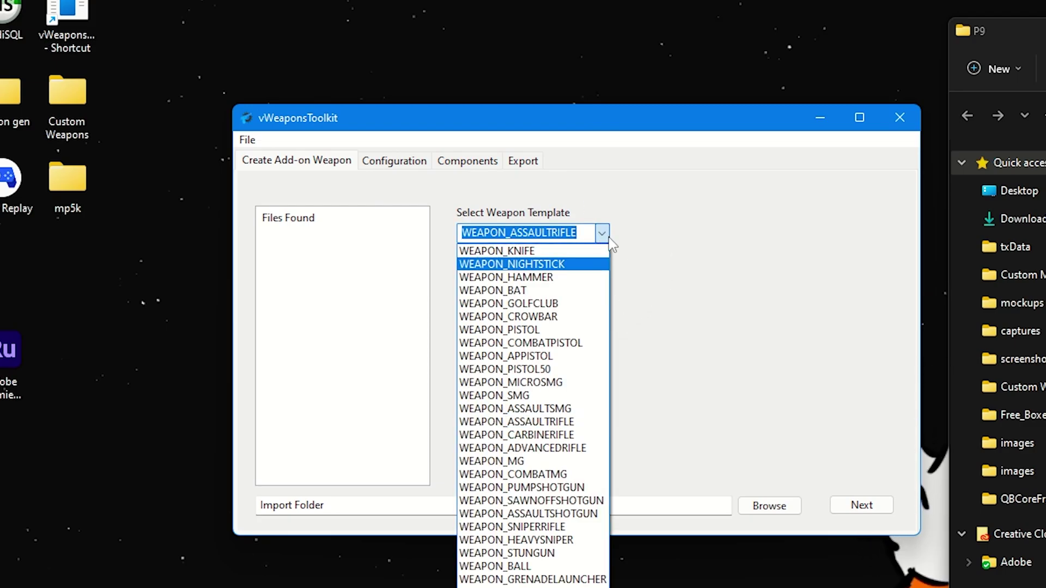
left_click(781, 303)
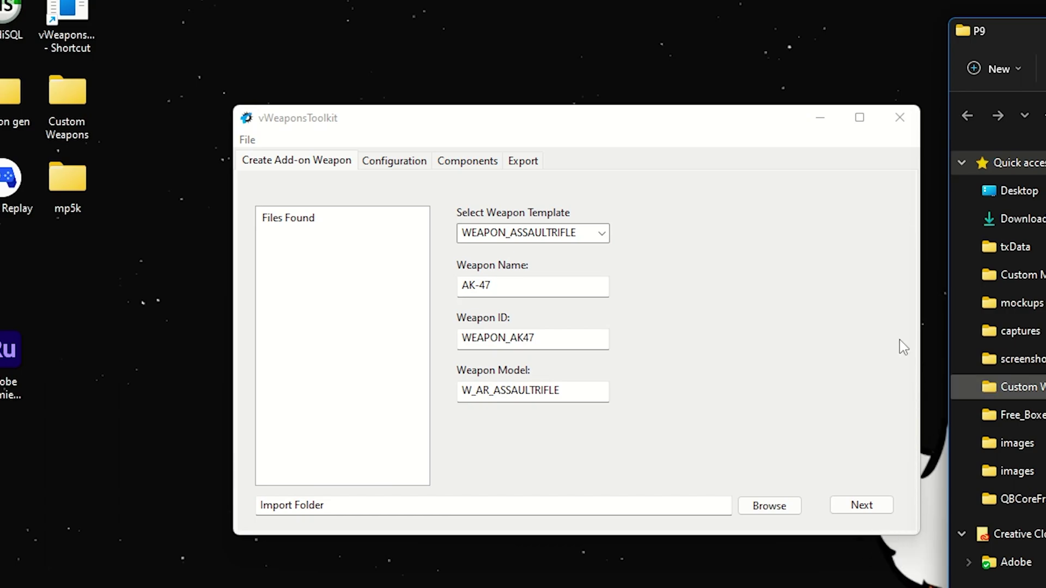
left_click(475, 219)
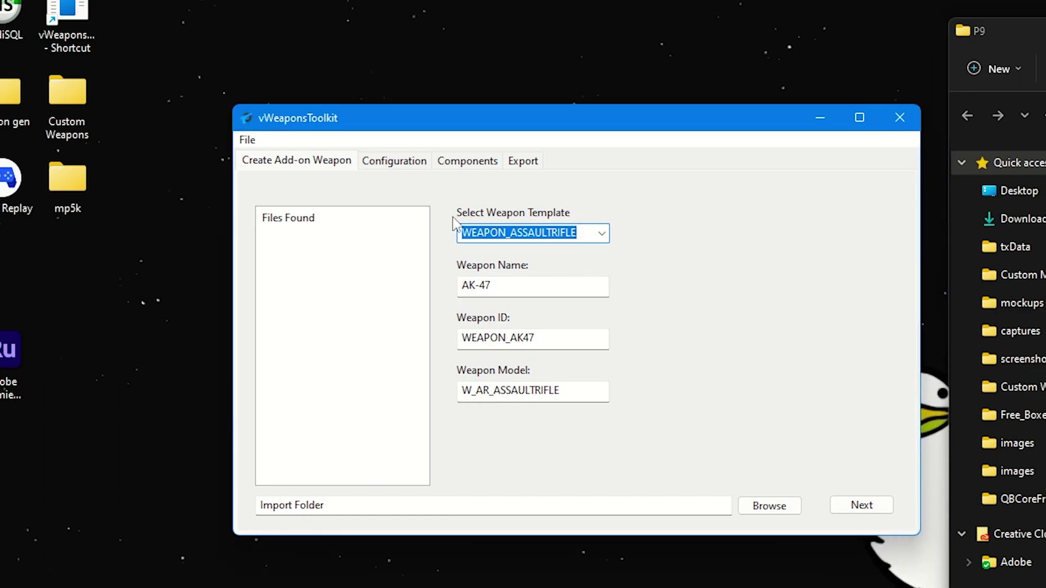
left_click(602, 233)
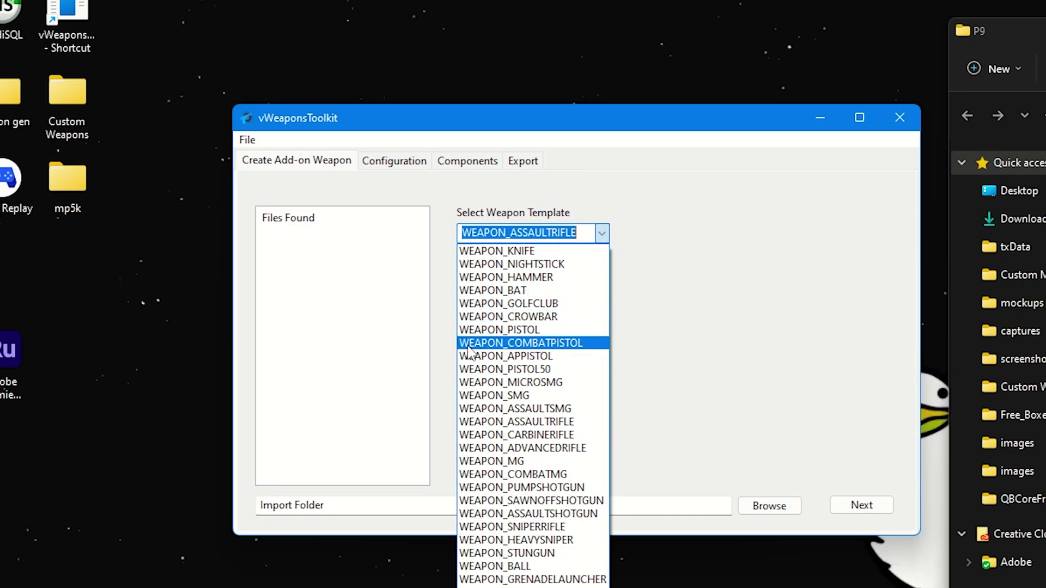
left_click(543, 348)
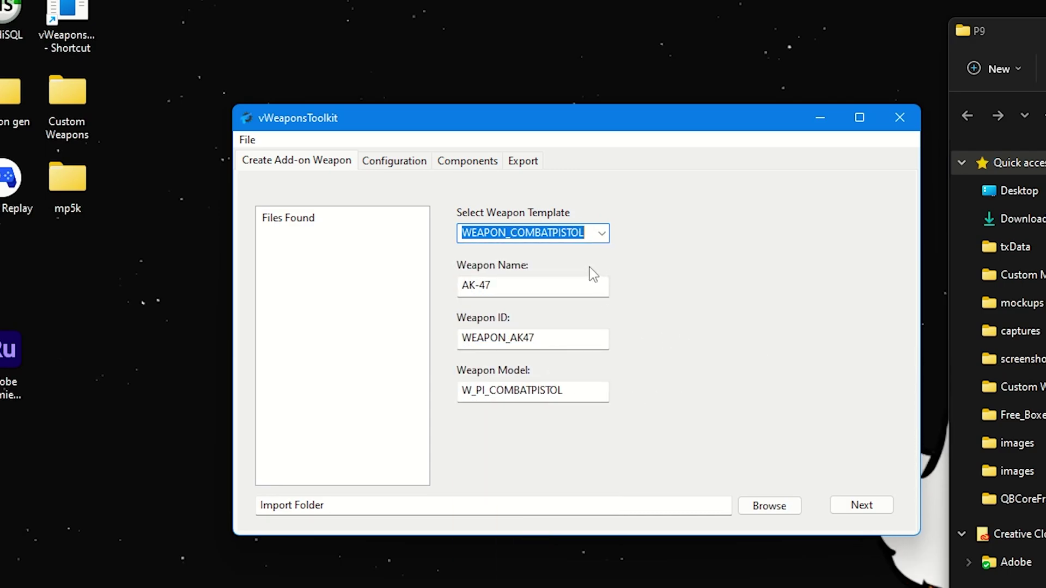
Step: Set the weapon name to P9 and the weapon ID to WEAPON_p9
left_click(527, 291)
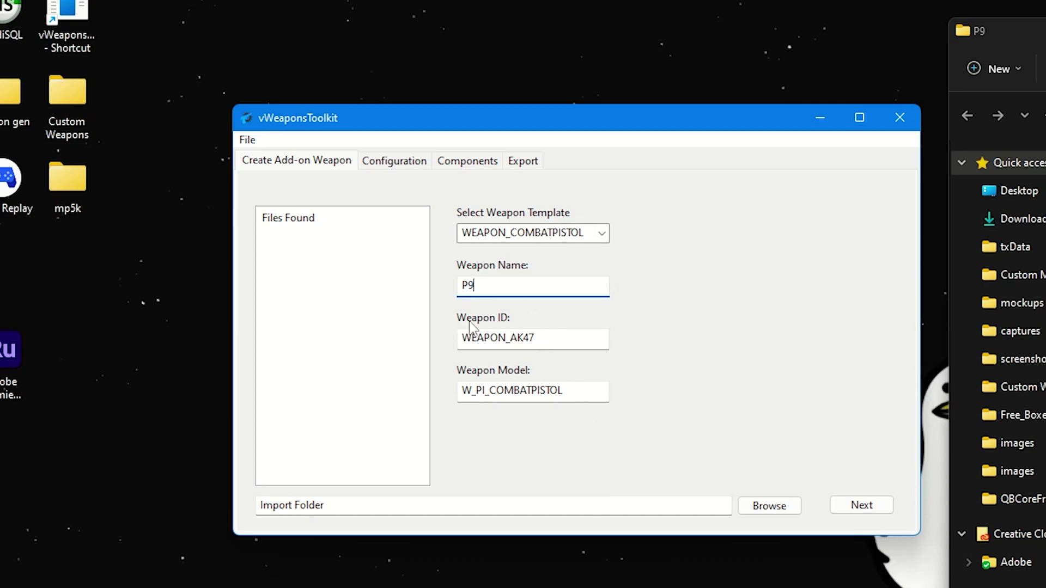
left_click_drag(555, 340, 457, 349)
left_click(558, 338)
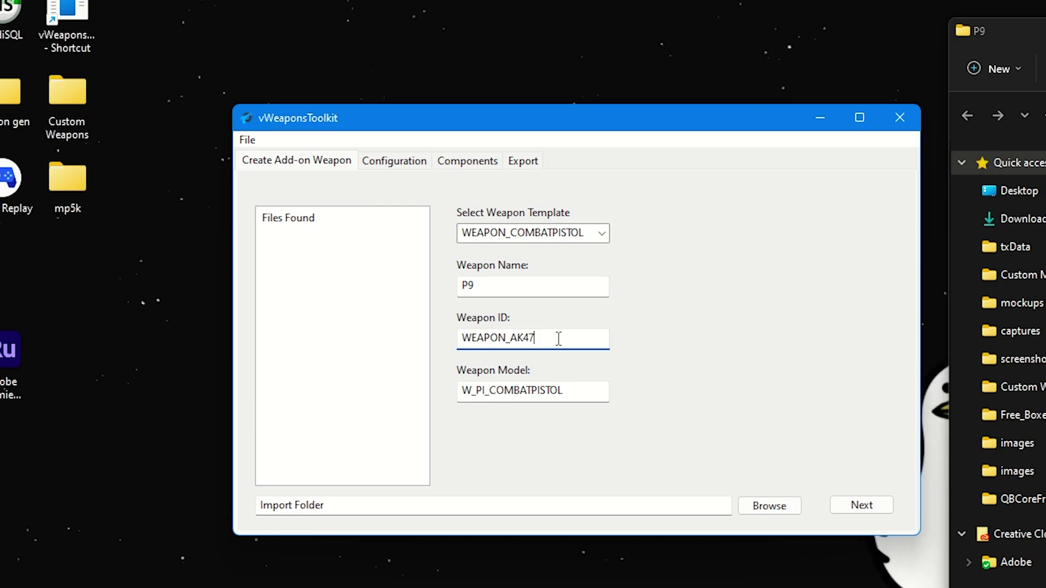
double_click(560, 339)
left_click(567, 338)
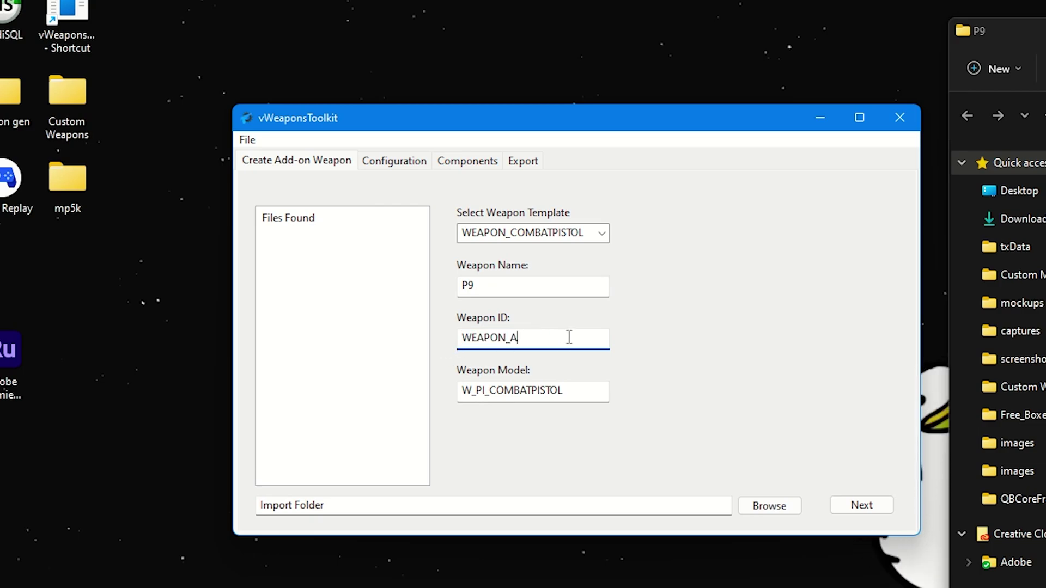
type("p9")
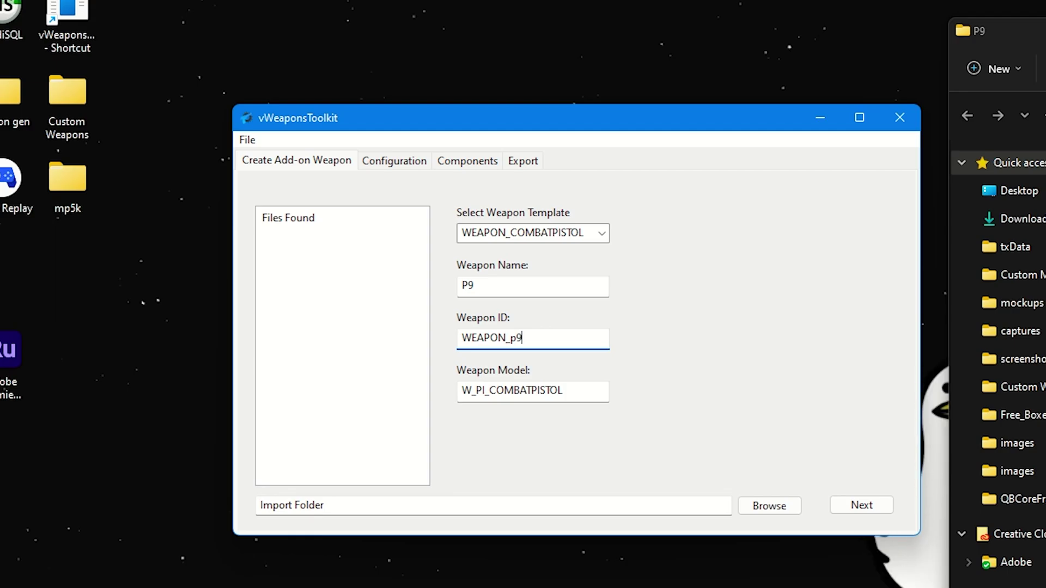
key("Tab")
key("shift+Tab")
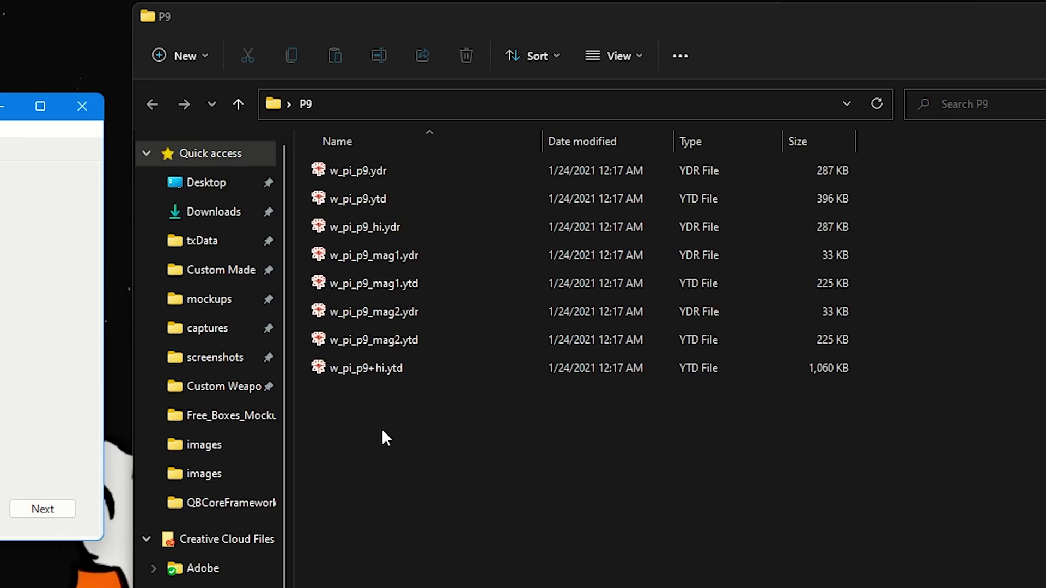
Step: Copy the base name of w_pi_p9.ydr from the P9 folder and set it as the weapon model, w_pi_p9
left_click_drag(630, 251, 640, 138)
left_click_drag(403, 177, 405, 171)
left_click(378, 188)
left_click(370, 174)
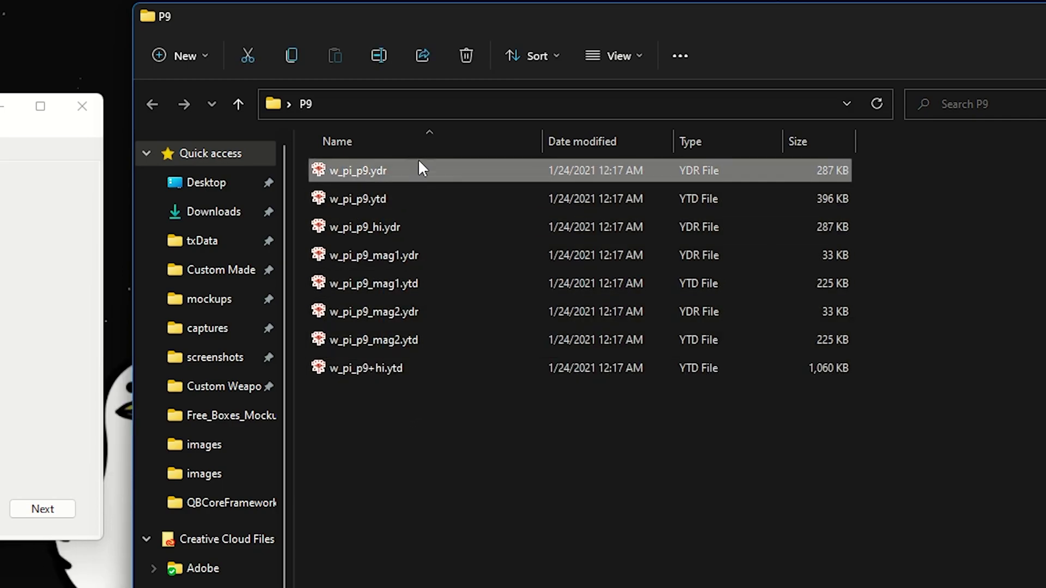
right_click(355, 173)
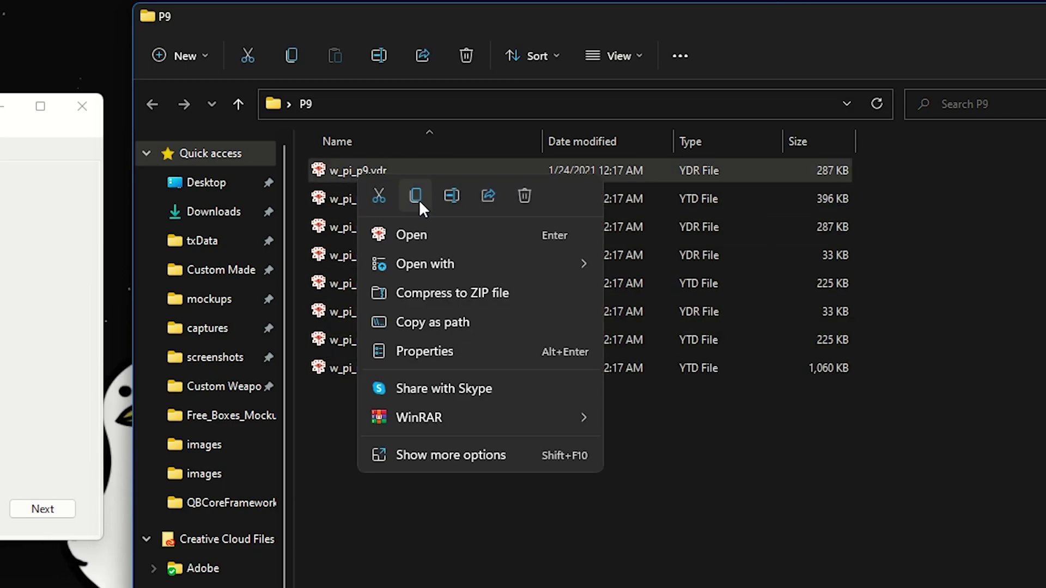
left_click(451, 197)
key("ctrl+c")
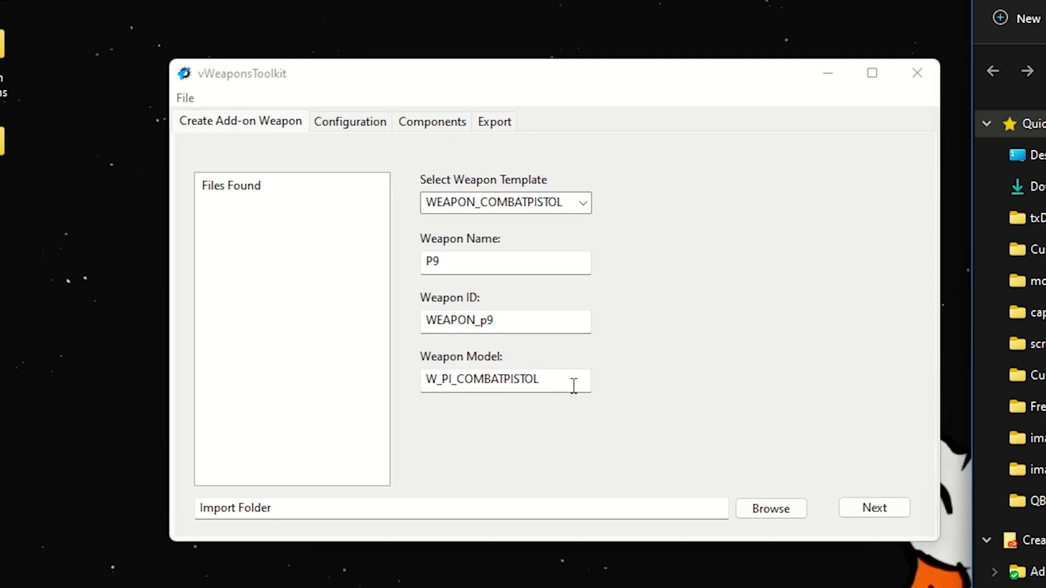
left_click_drag(572, 382, 423, 381)
key("ctrl+v")
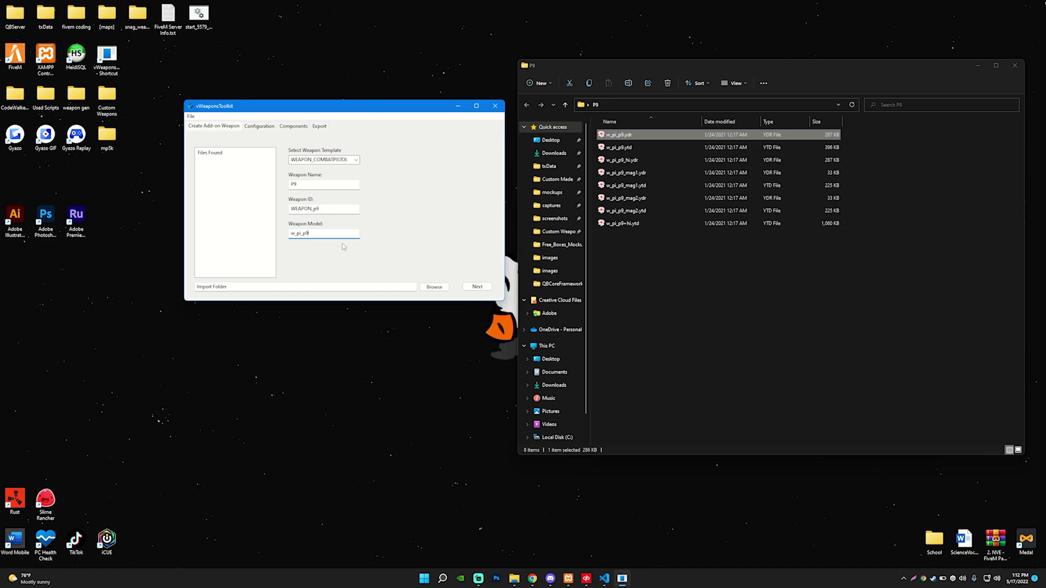
Step: Move the desktop's P9 folder out from behind the toolkit window so that it stays uncovered
left_click_drag(197, 288, 239, 289)
left_click(239, 289)
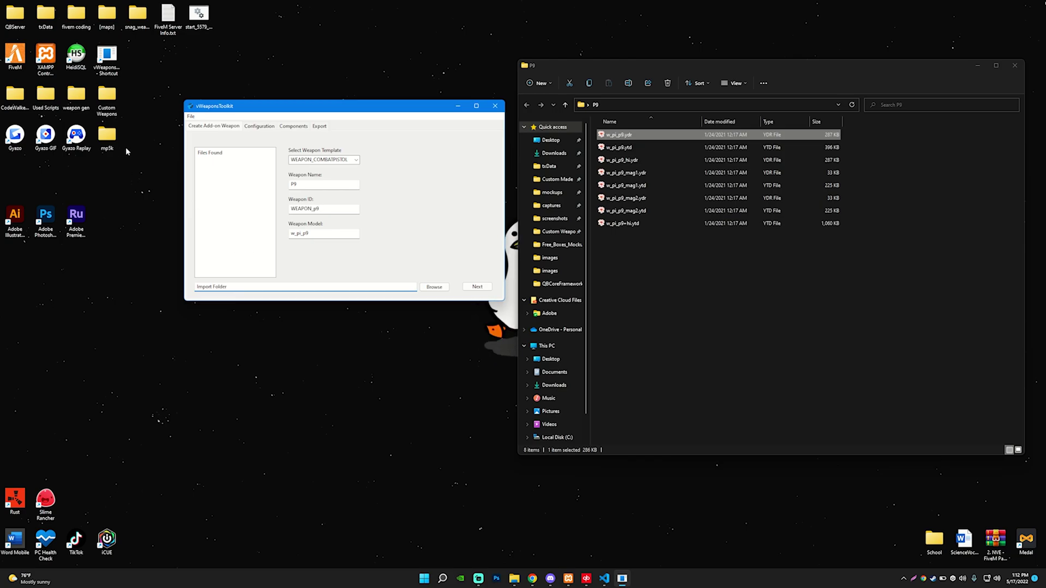
left_click_drag(370, 106, 380, 276)
left_click_drag(260, 217, 20, 290)
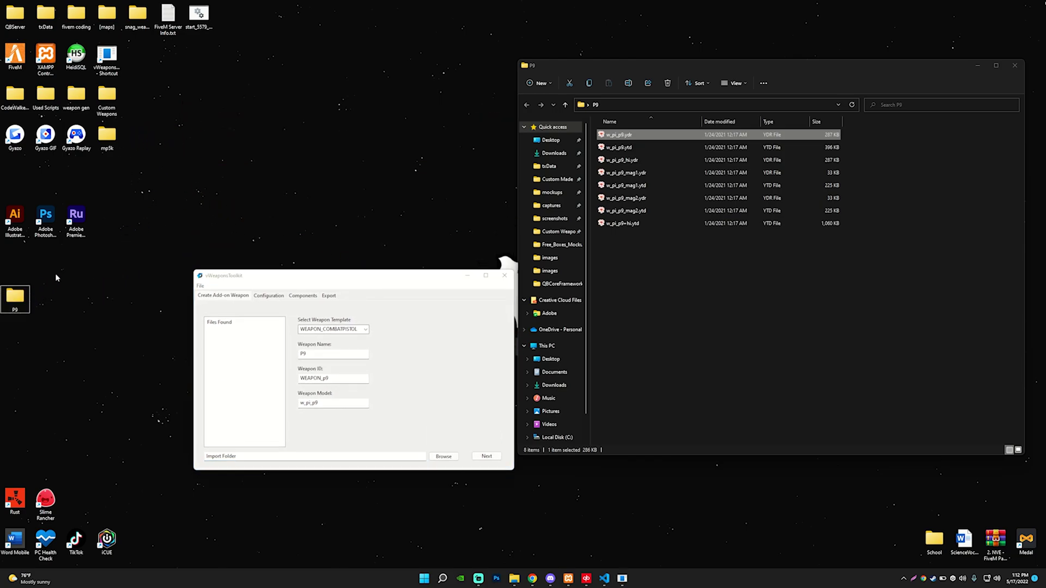
left_click_drag(341, 277, 341, 139)
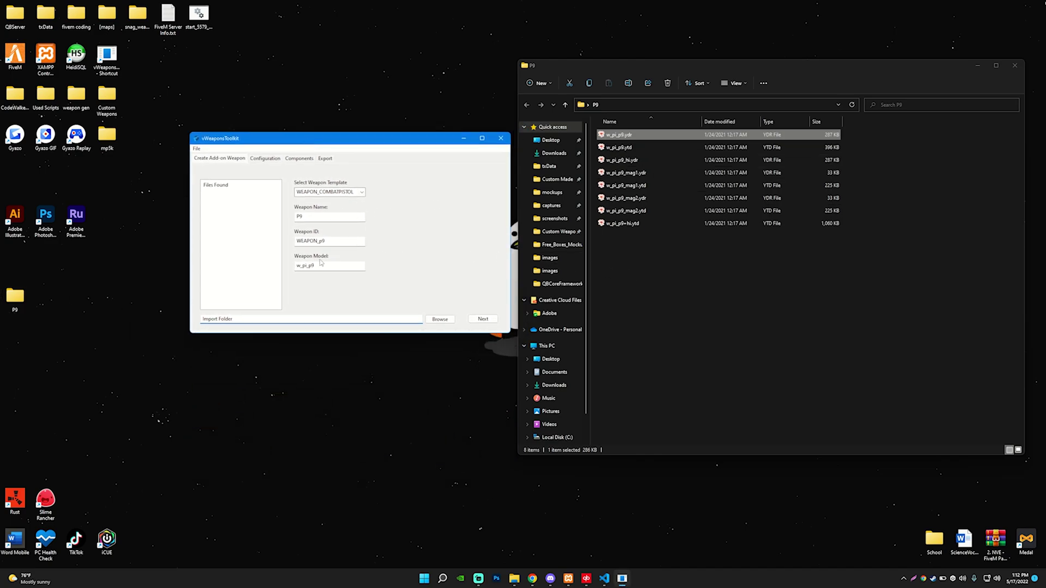
Step: Browse to the Desktop and select the P9 folder as the toolkit's import folder
left_click(440, 319)
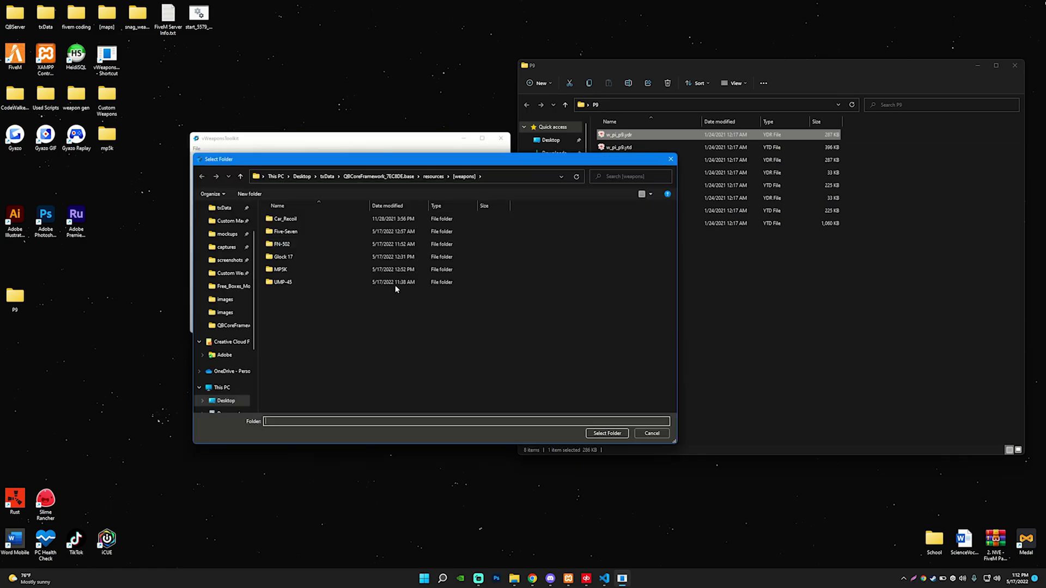
scroll(223, 212, "up", 2)
left_click(223, 211)
left_click(226, 224)
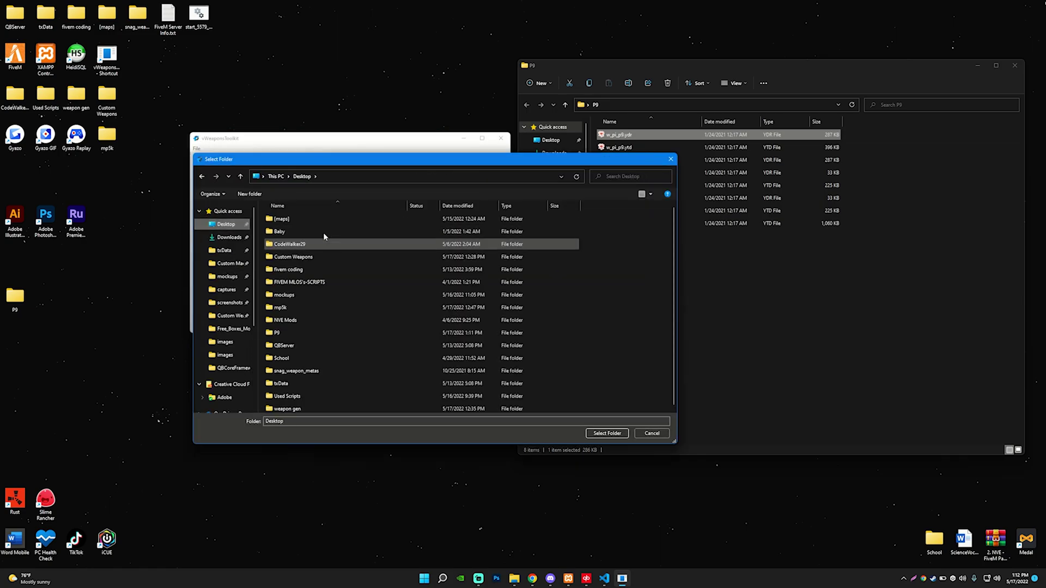
left_click(16, 299)
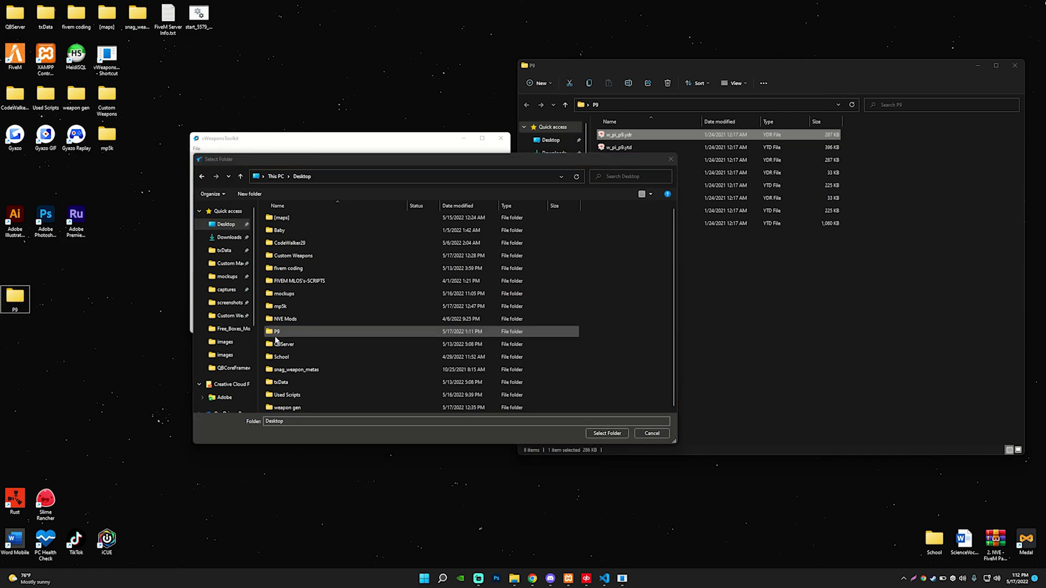
left_click(287, 334)
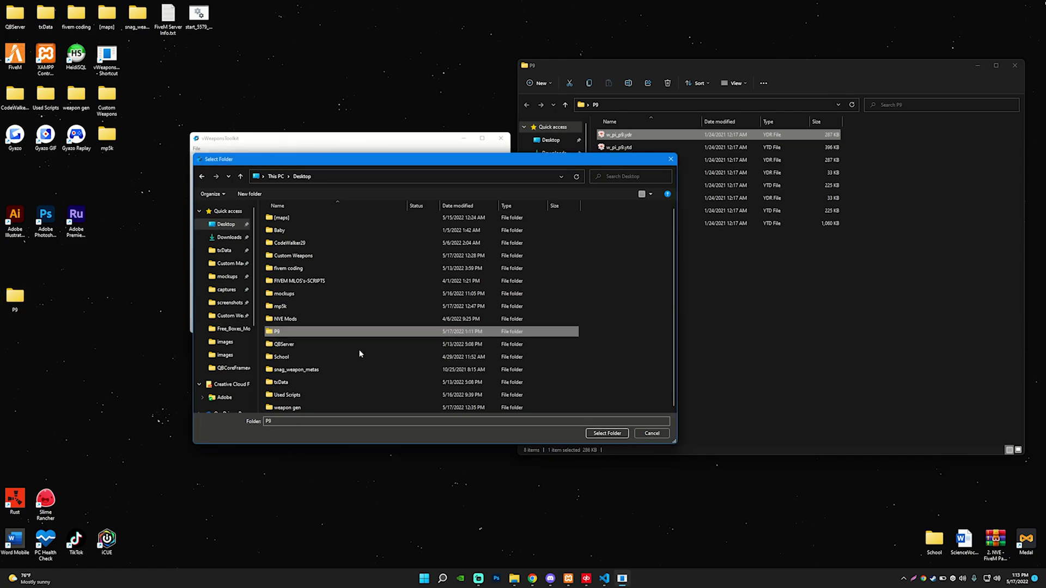
left_click(607, 433)
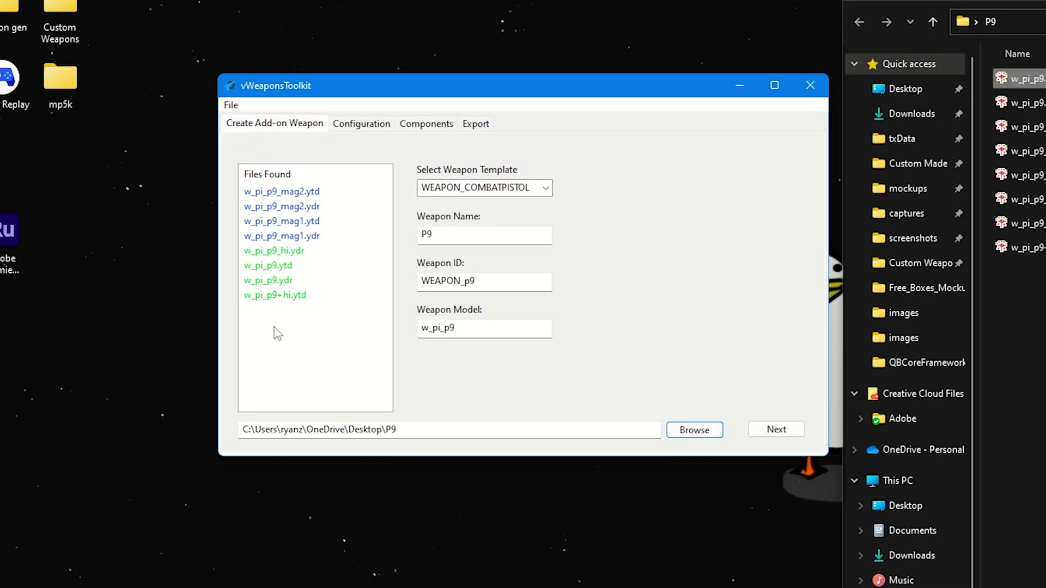
Step: Look over the weapon and magazine files found in P9 and proceed to the weapon configuration settings
left_click_drag(219, 264, 231, 224)
mouse_move(295, 251)
left_mouse_down()
mouse_move(311, 229)
mouse_move(308, 184)
mouse_move(324, 343)
mouse_move(316, 185)
mouse_move(320, 322)
mouse_move(297, 322)
mouse_move(305, 251)
left_mouse_up()
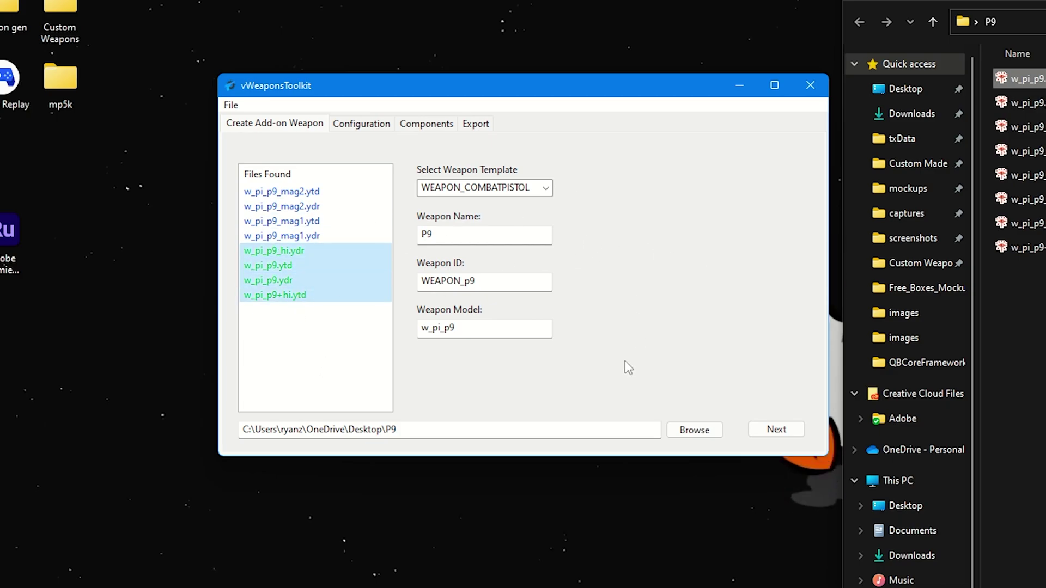
left_click(336, 355)
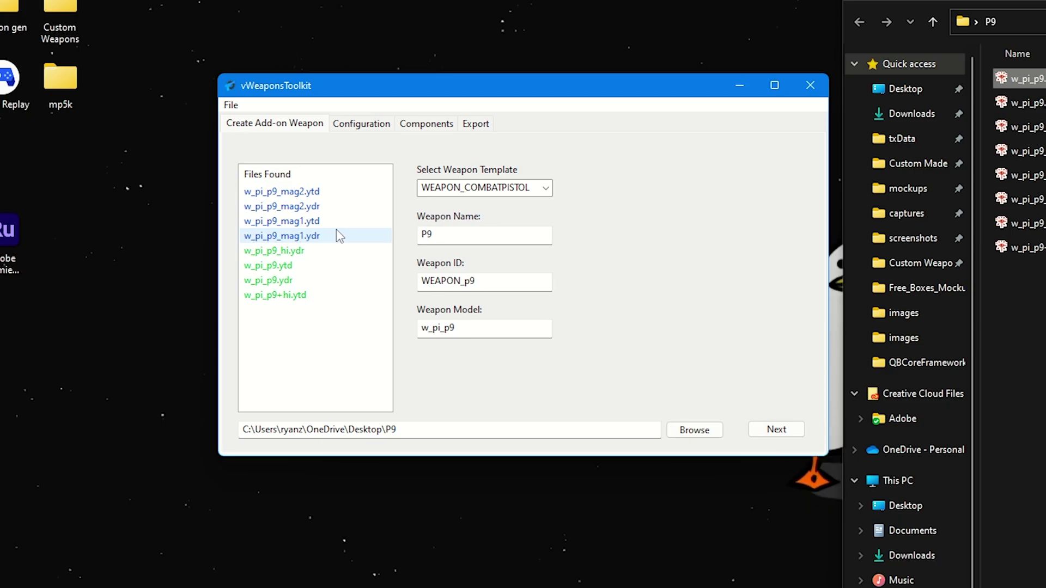
left_click(780, 431)
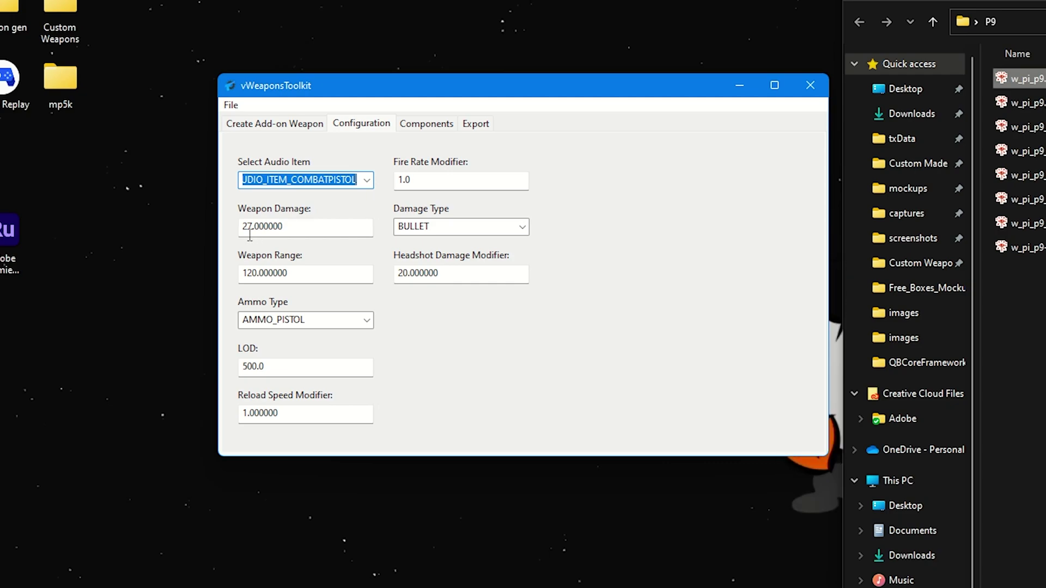
Step: Set the Headshot Damage Modifier to 0.000000
left_click(405, 275)
key("BackSpace")
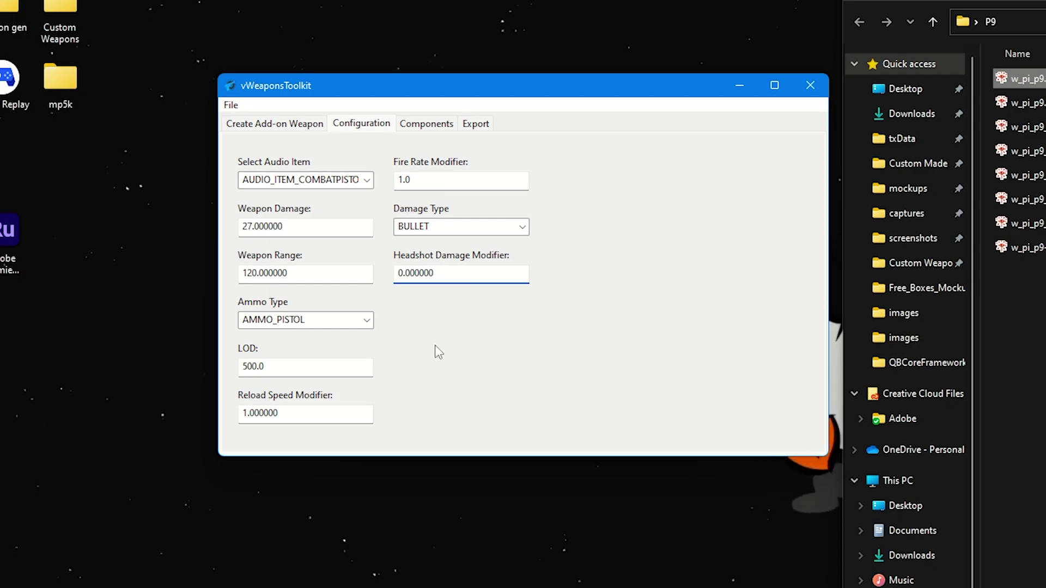
left_click(451, 274)
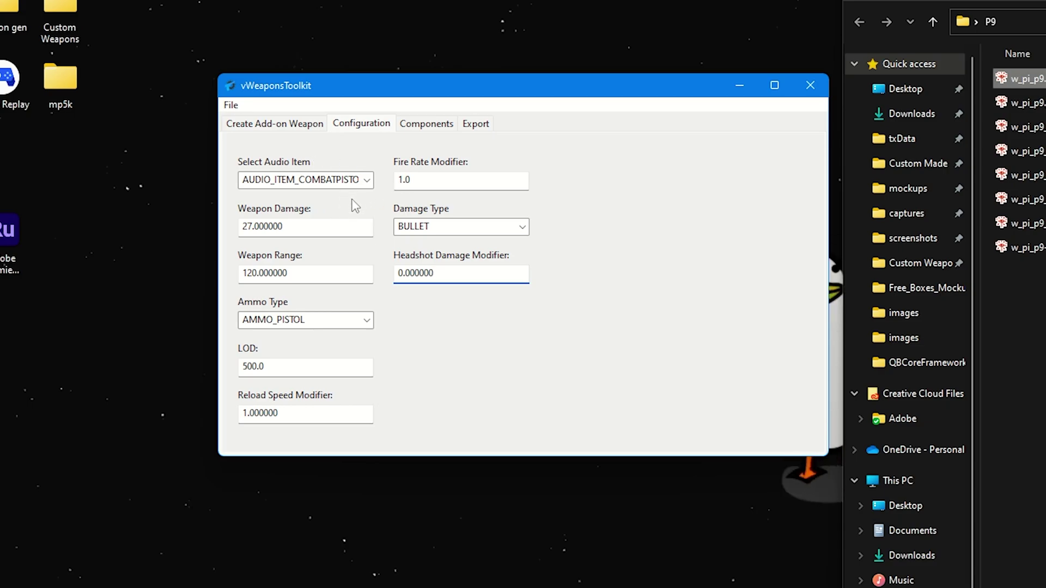
Step: Look through the available audio items and choose AUDIO_ITEM_COMBATPISTOL for the weapon
left_click(366, 180)
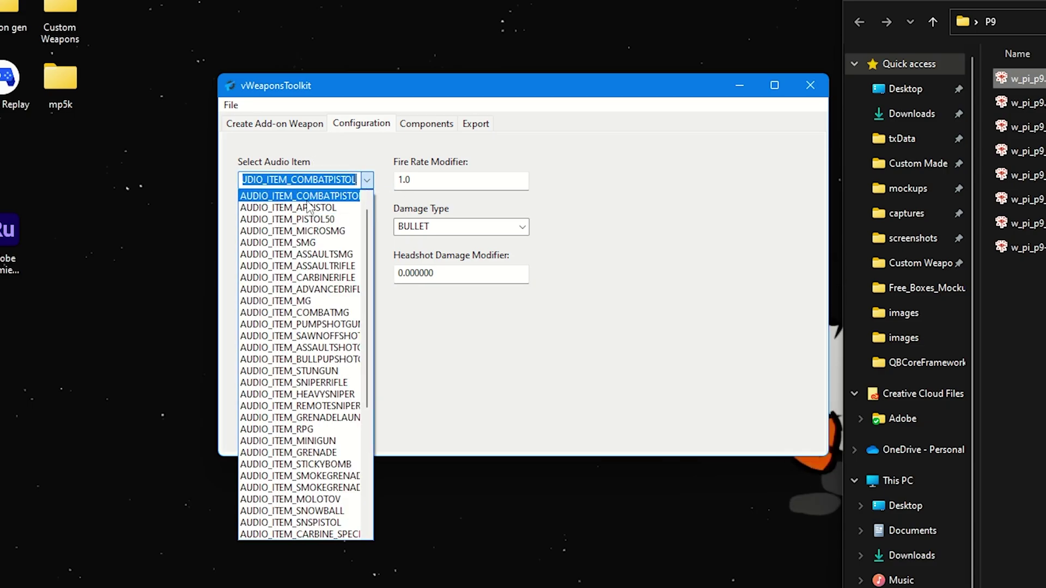
scroll(319, 216, "down", 6)
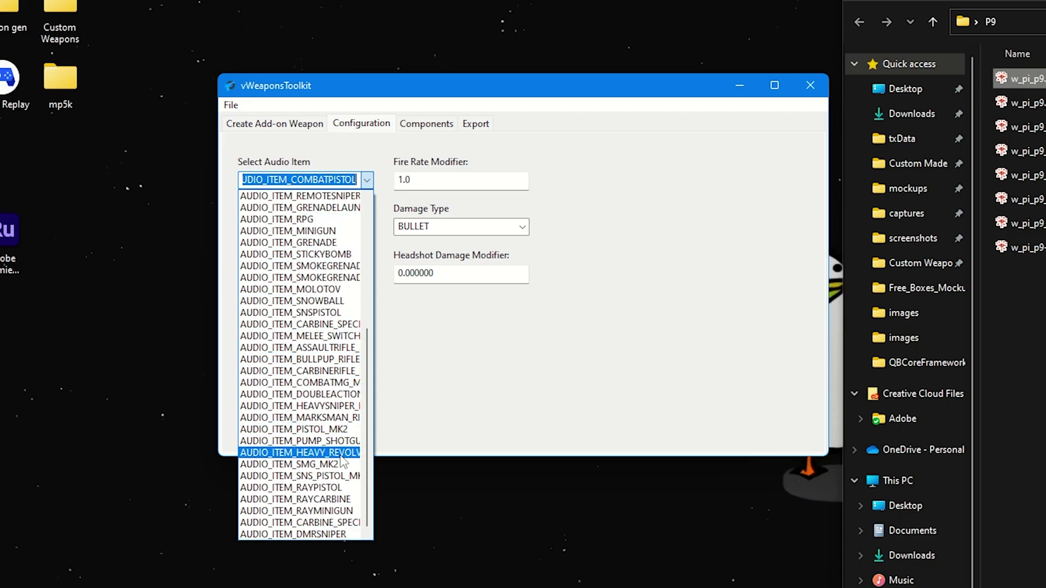
scroll(313, 372, "up", 7)
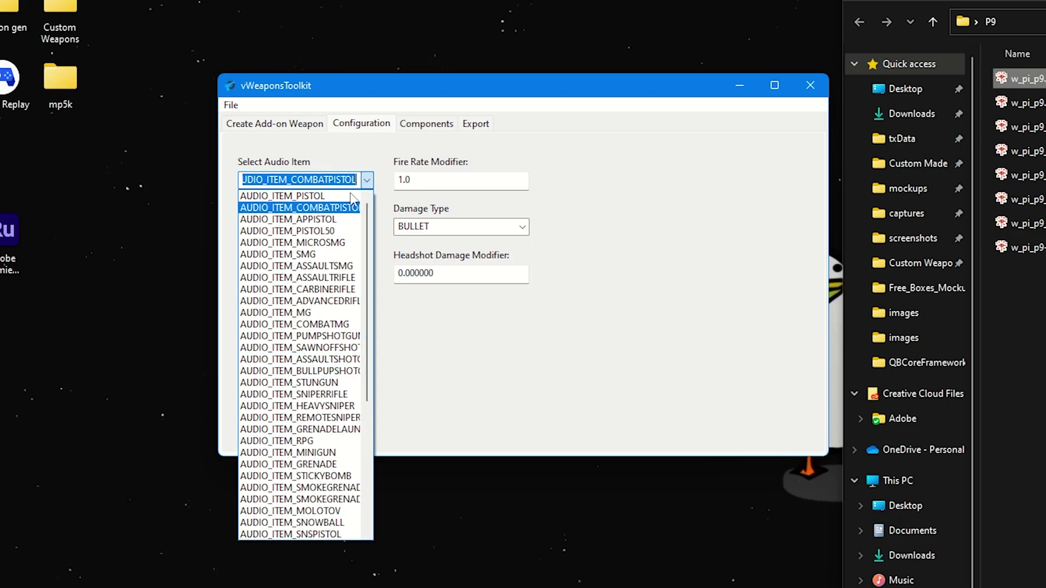
left_click(349, 207)
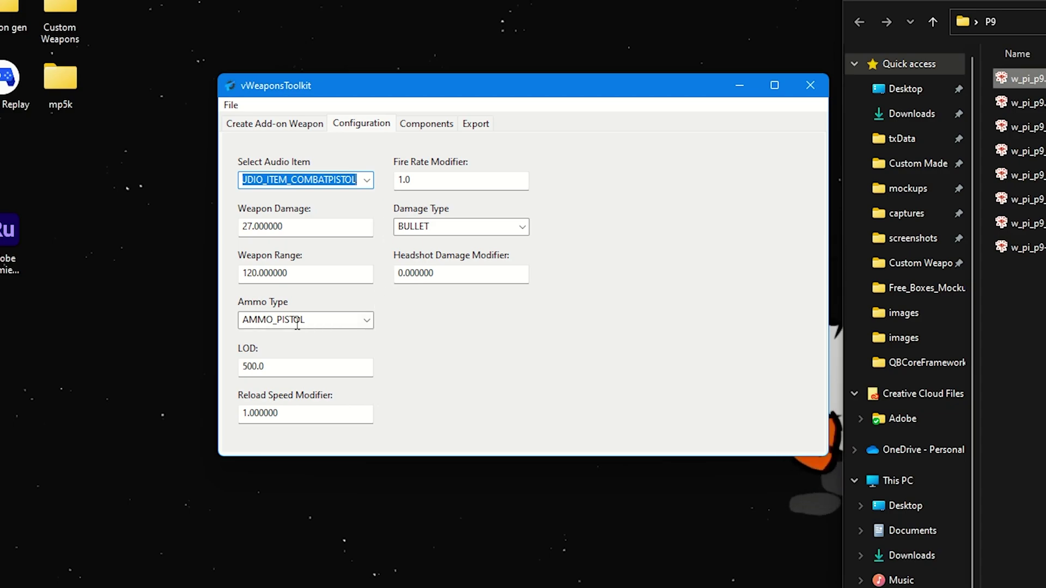
Step: Look through the available ammo types and choose AMMO_PISTOL for the weapon
left_click(367, 320)
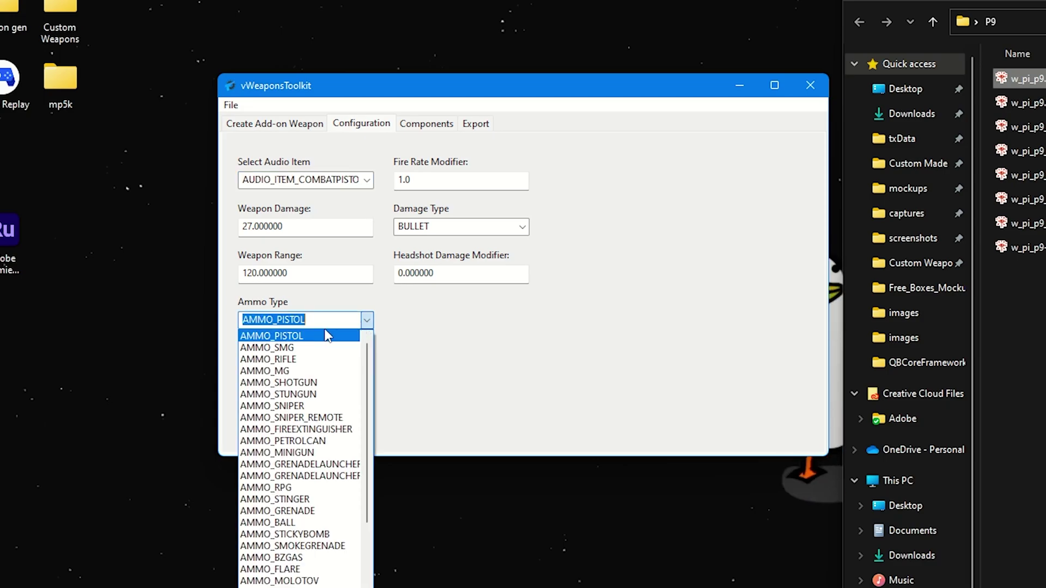
scroll(323, 518, "down", 5)
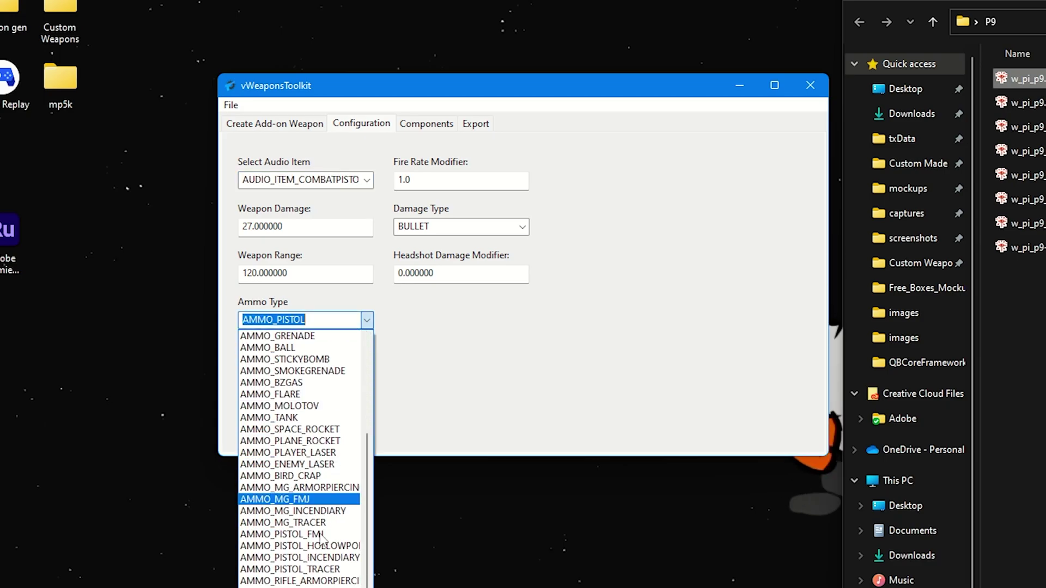
scroll(338, 517, "up", 6)
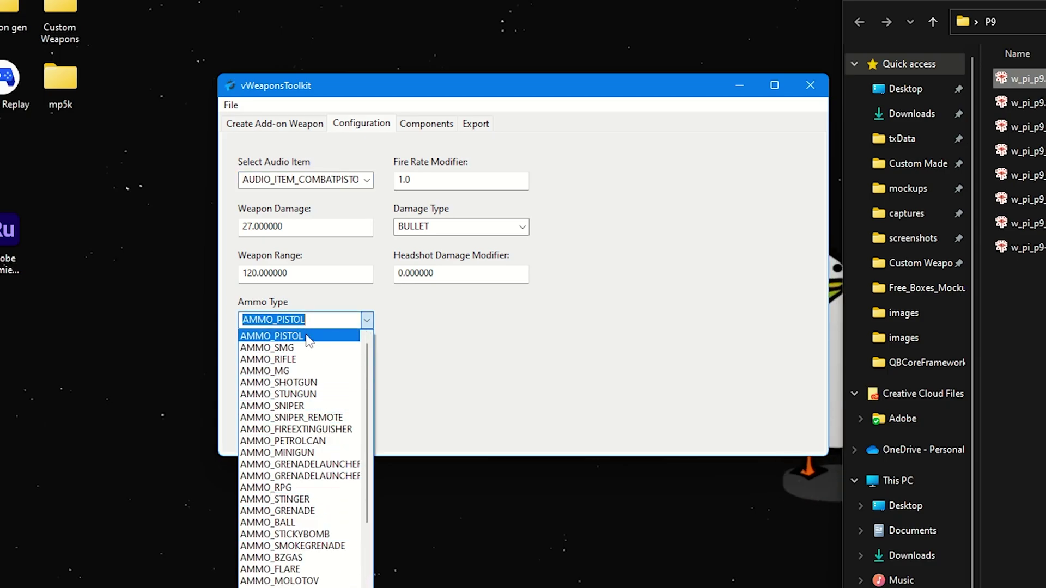
left_click(364, 334)
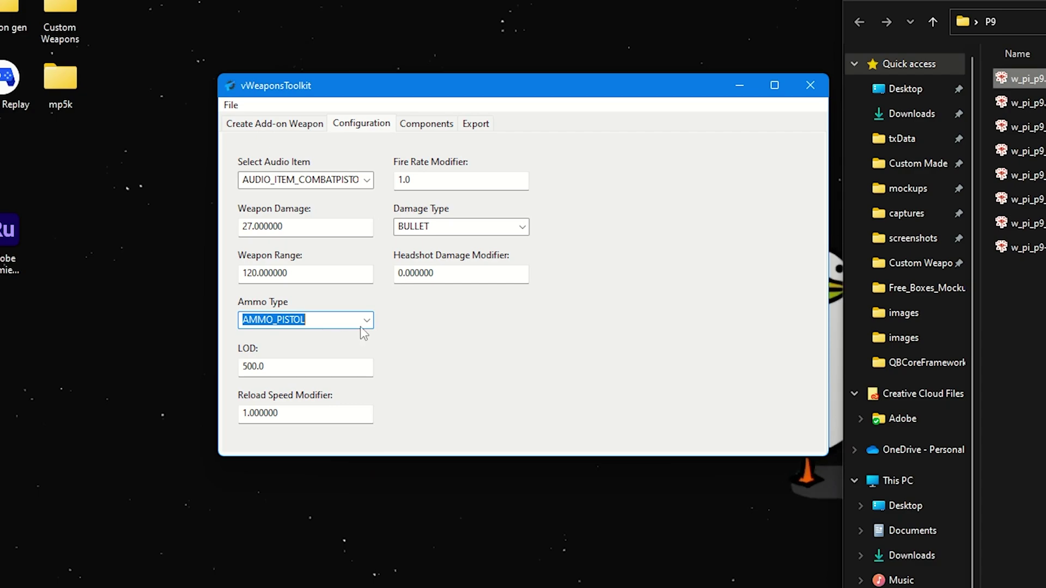
Step: Add a weapon component based on the COMPONENT_COMBATPISTOL_CLIP_01 template
left_click(439, 129)
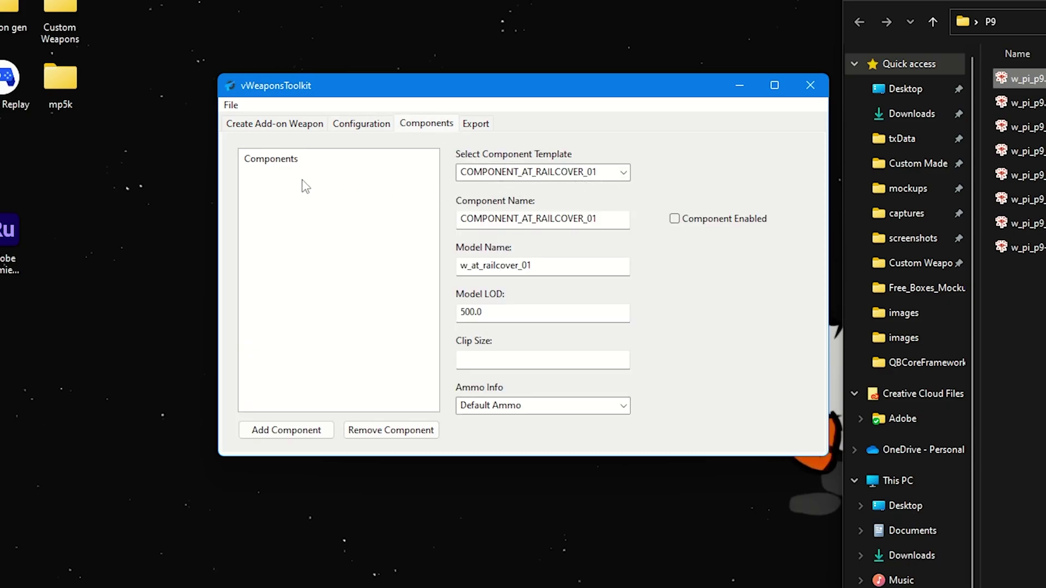
left_click(624, 173)
scroll(574, 255, "up", 5)
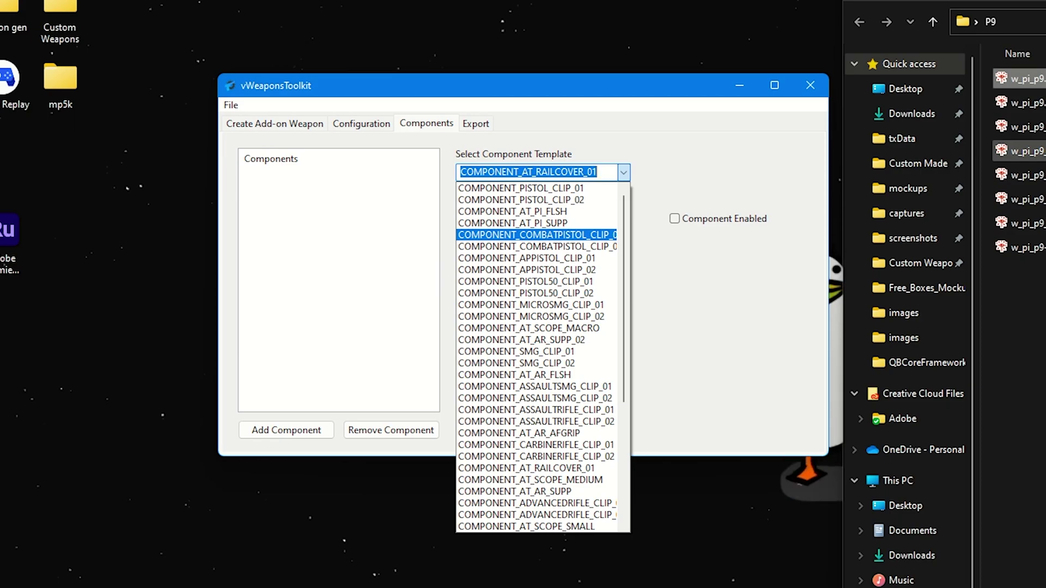
left_click(569, 235)
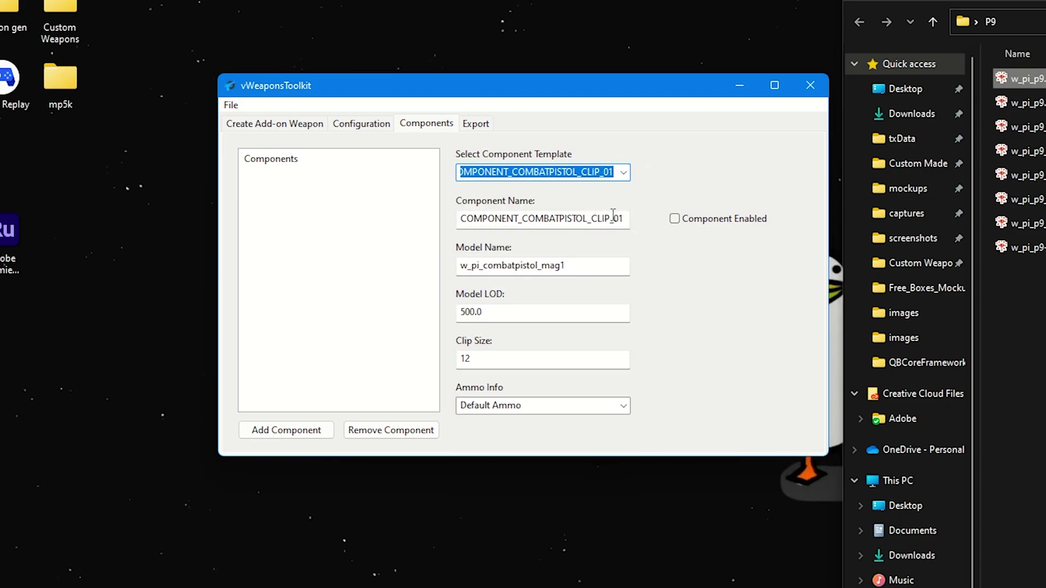
left_click(304, 433)
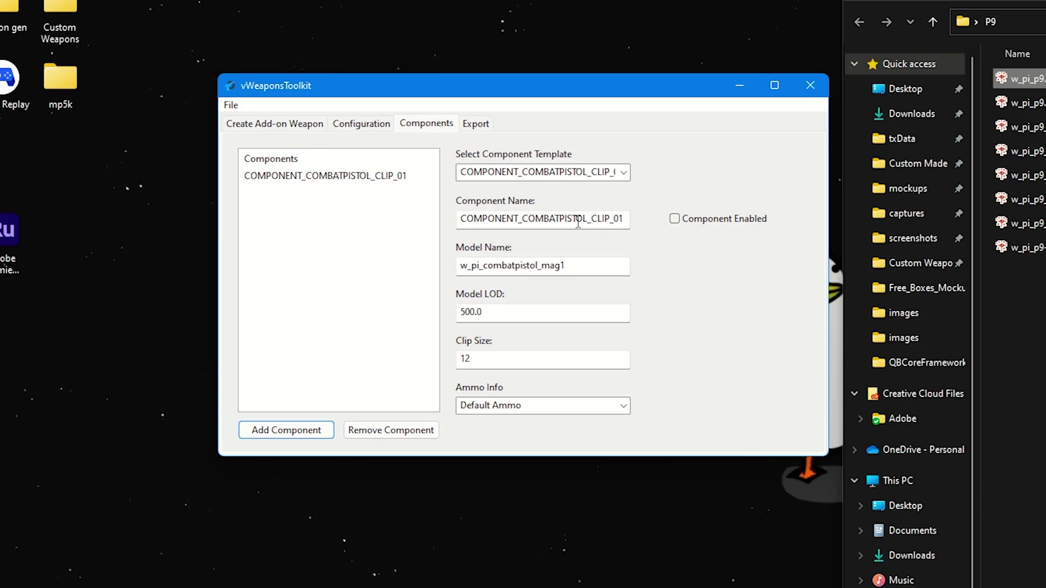
Step: Check the export asset list and rename the added clip component as COMPONENT_p9_CLIP_01
left_click(478, 124)
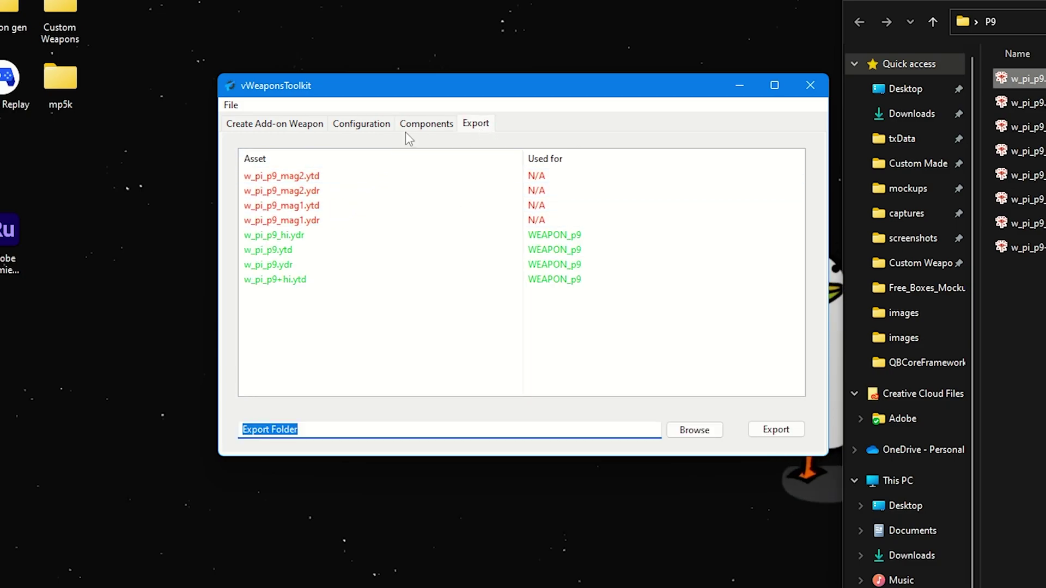
left_click(421, 125)
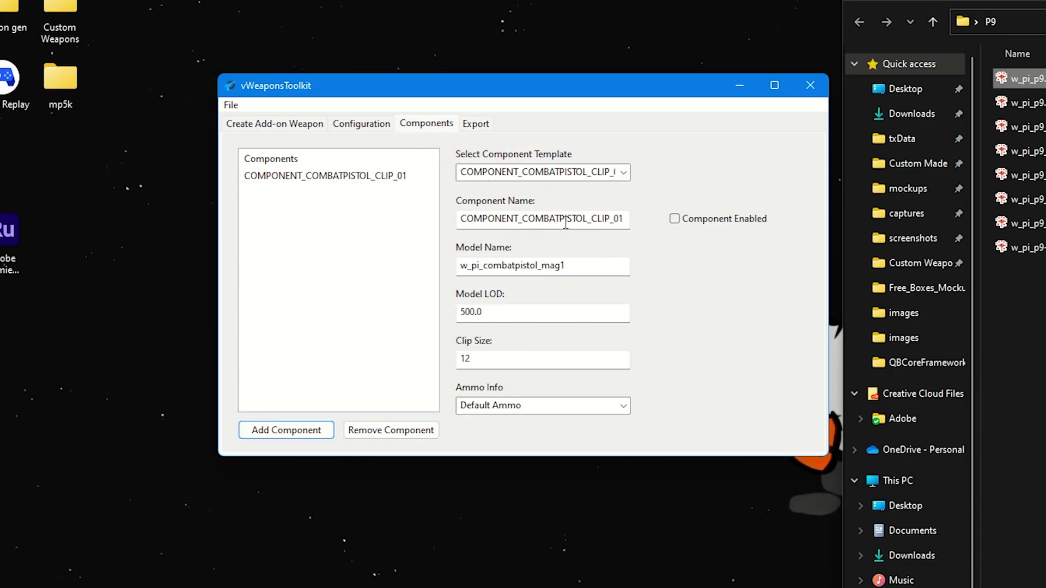
left_click_drag(587, 219, 523, 222)
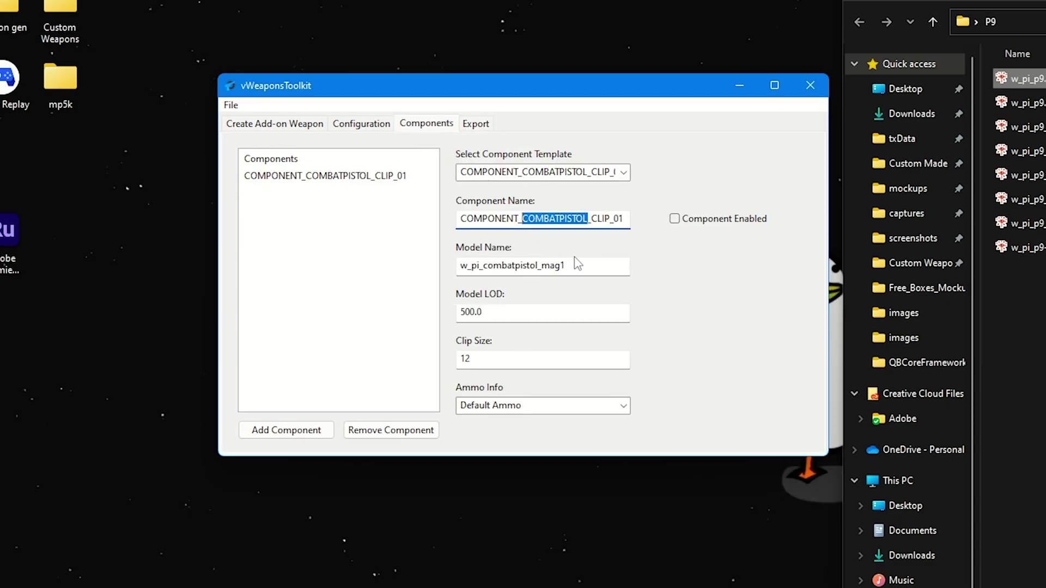
type("p9")
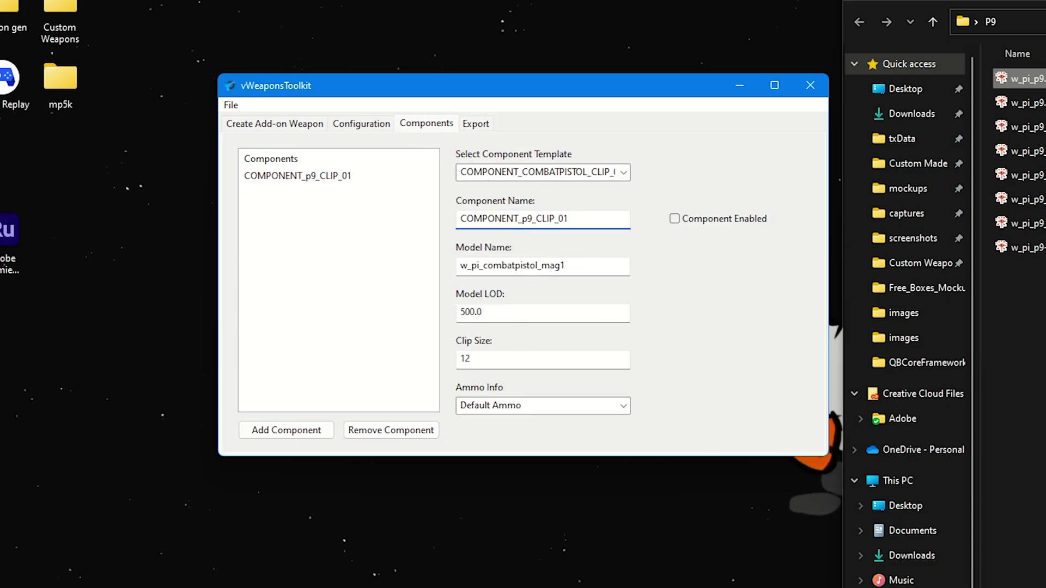
Step: Set the first clip component's model name to w_pi_p9_mag1 and its clip size to 16
left_click_drag(538, 267, 490, 267)
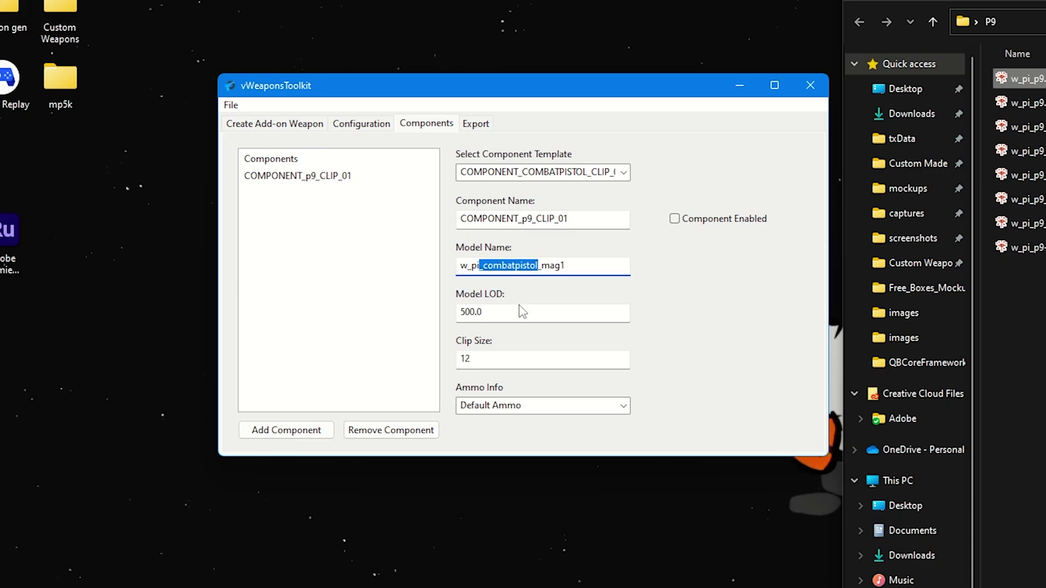
left_click(516, 267)
left_click_drag(540, 267, 493, 267)
type("p9")
left_click(515, 362)
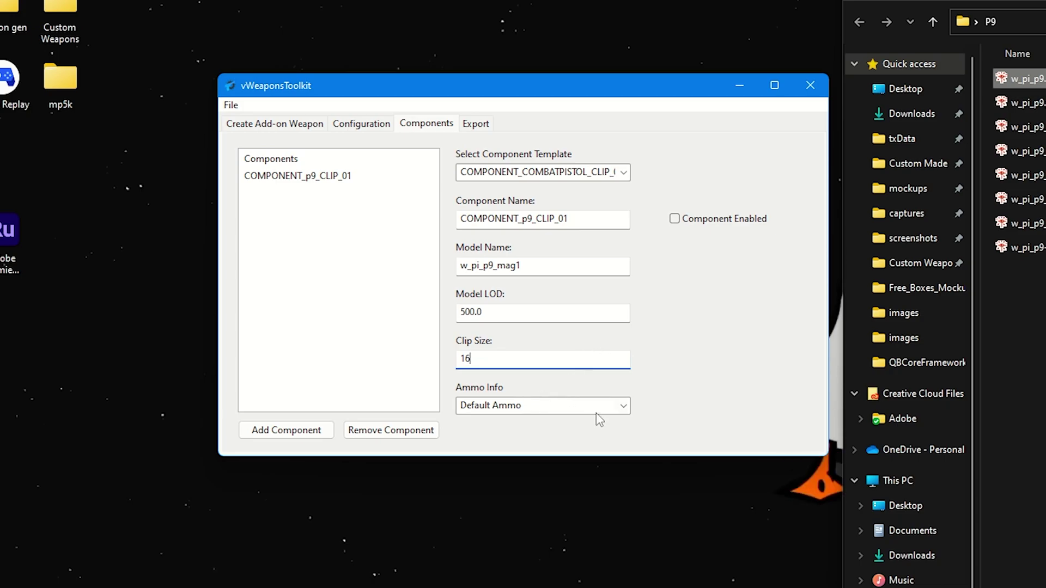
Step: Review the ammo info options for the first clip component and choose Default Ammo
left_click(623, 410)
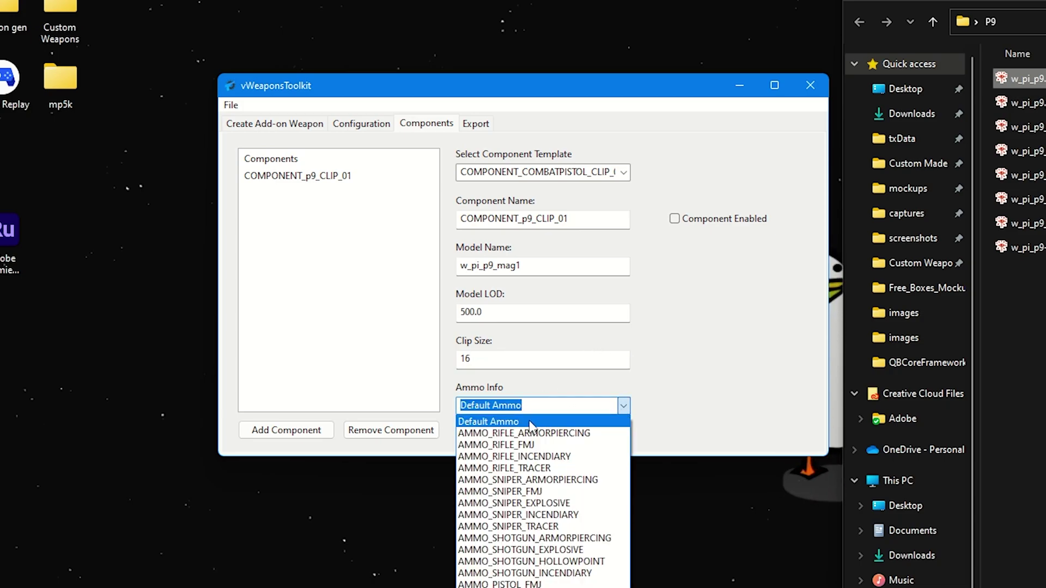
left_click(523, 423)
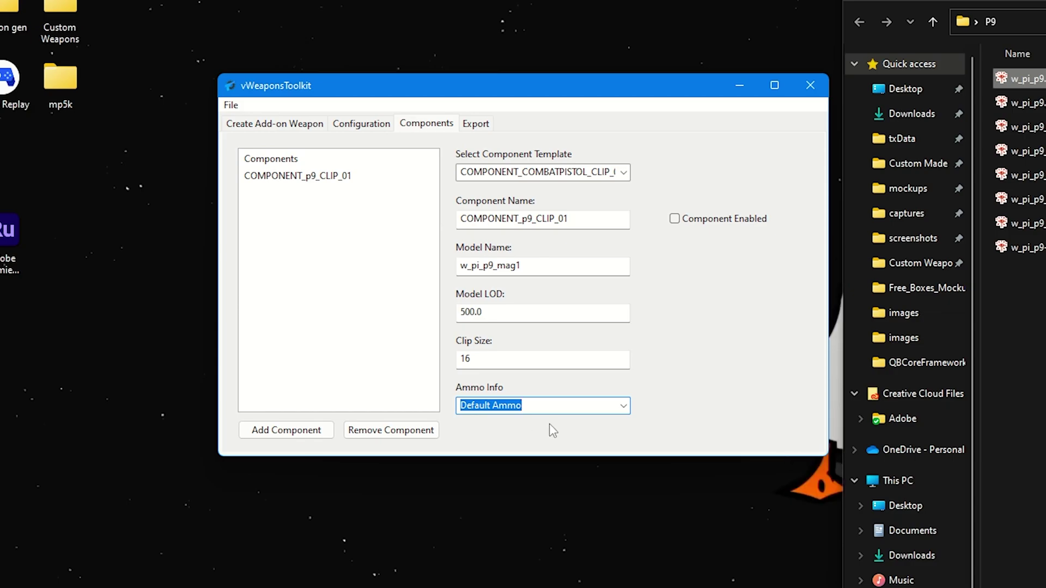
left_click(550, 408)
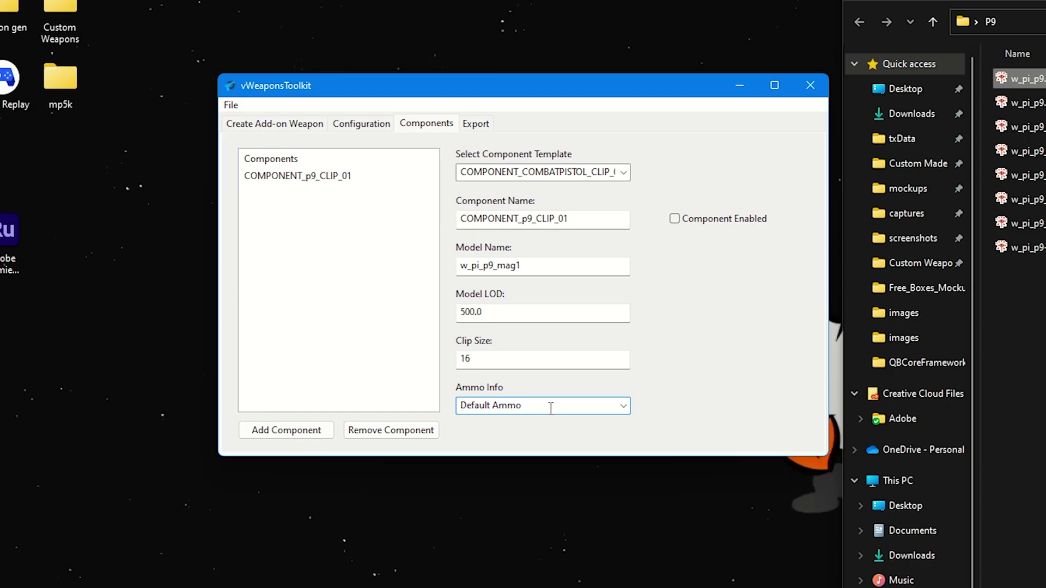
left_click(623, 406)
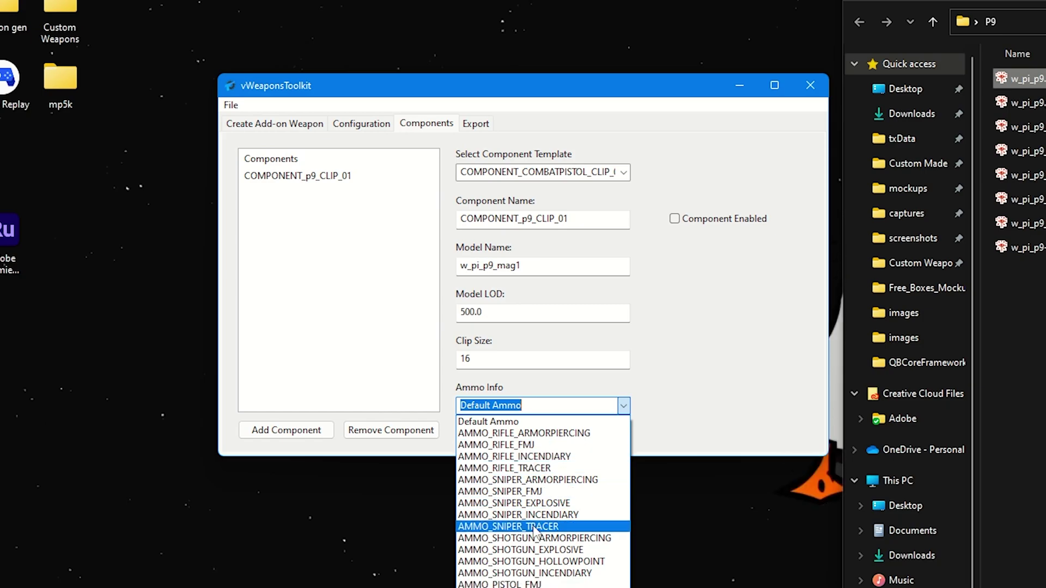
left_click(529, 422)
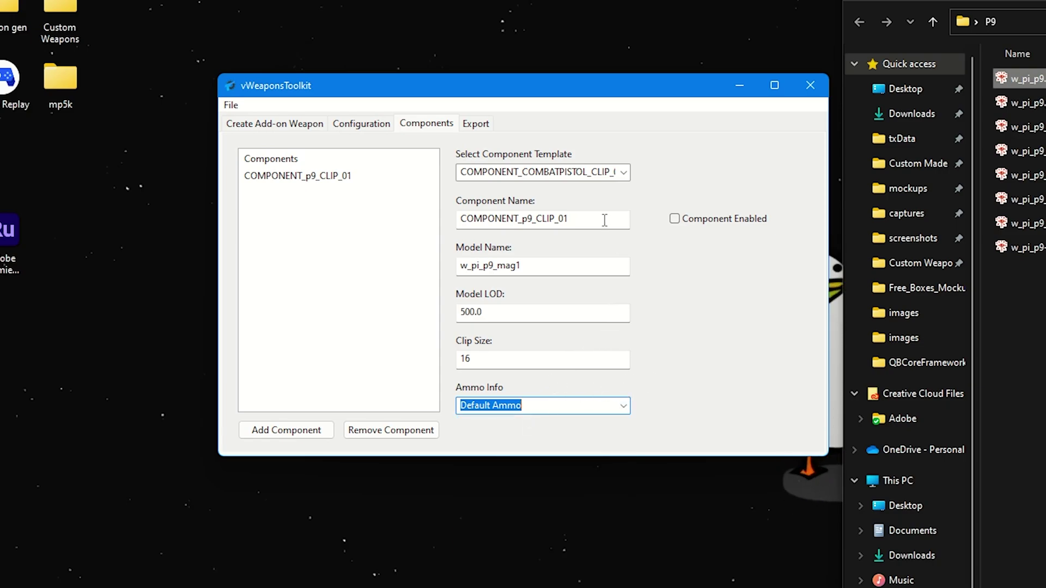
left_click(624, 172)
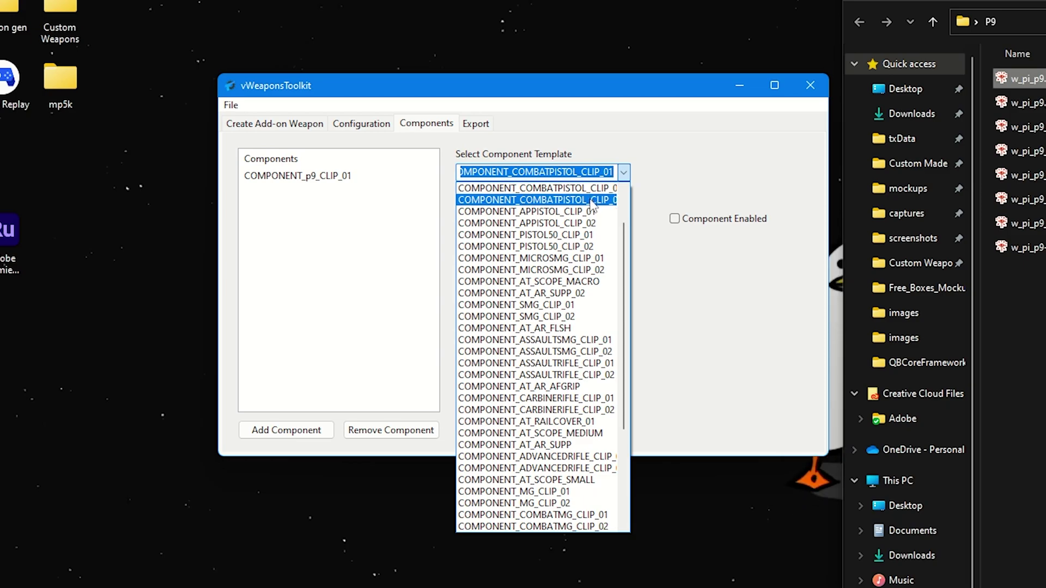
scroll(588, 243, "up", 2)
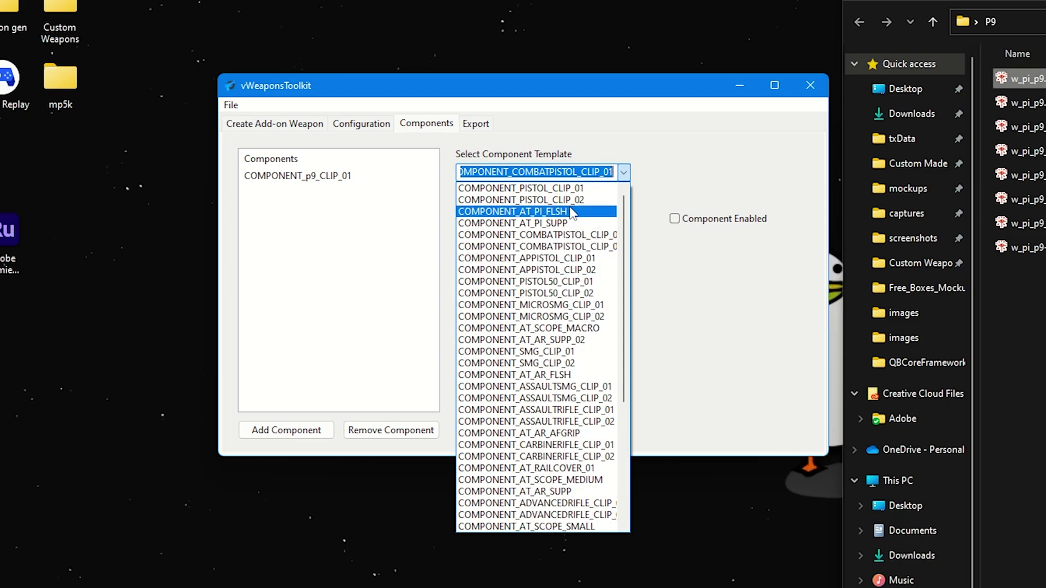
left_click(560, 248)
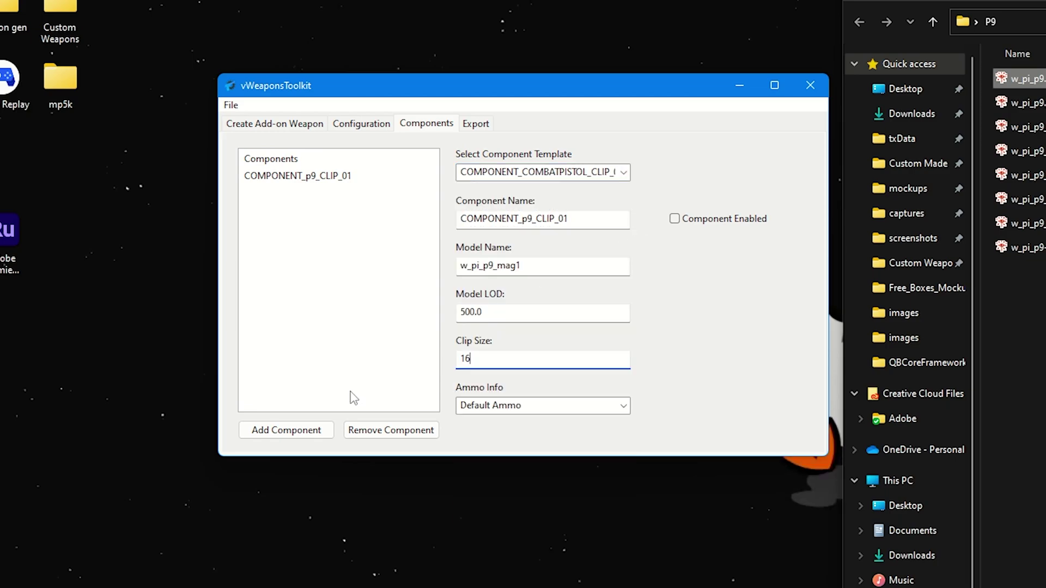
Step: Add a second component and base the first listed entry on the COMPONENT_COMBATPISTOL_CLIP_02 template
left_click(295, 432)
left_click(369, 177)
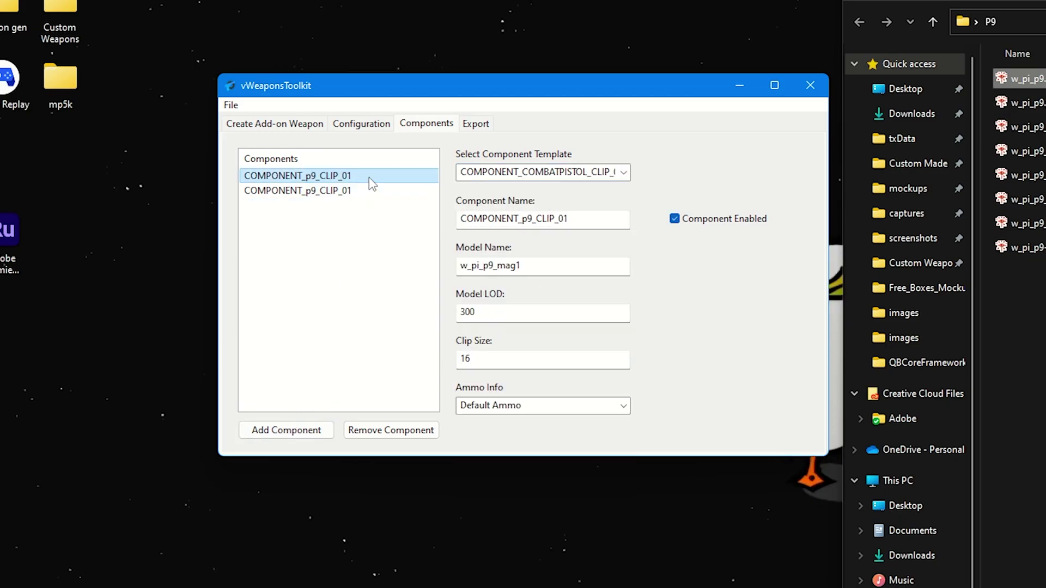
left_click(622, 172)
scroll(572, 239, "up", 2)
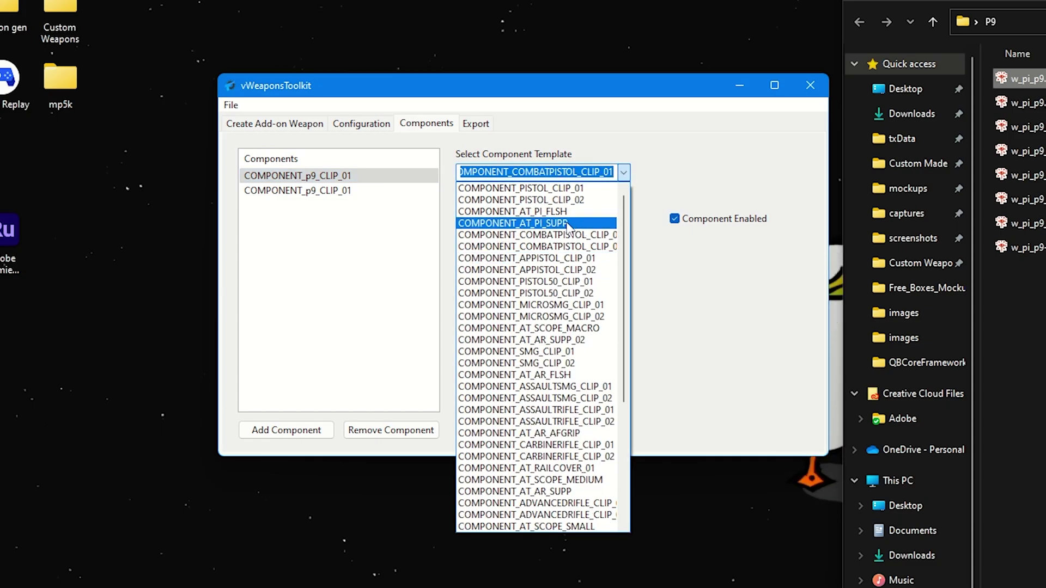
left_click(567, 248)
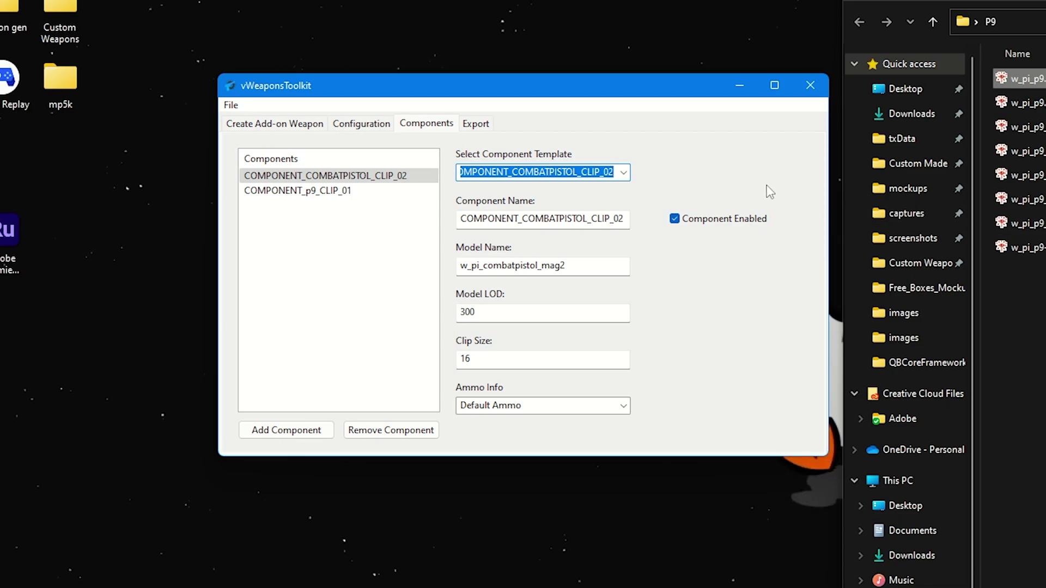
Step: Rename the component based on the CLIP_02 template as COMPONENT_p9_CLIP_02
left_click(586, 220)
key("BackSpace")
key("BackSpace")
key("BackSpace")
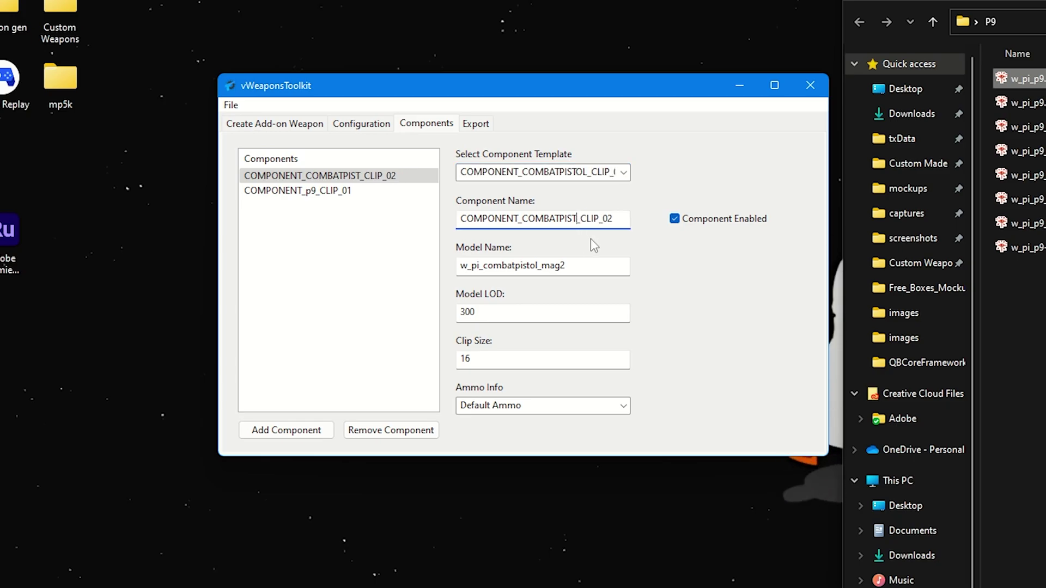
key("BackSpace")
key("BackSpace")
key("BackSpace")
key("BackSpace")
key("BackSpace")
key("BackSpace")
key("BackSpace")
key("BackSpace")
key("BackSpace")
type("p9")
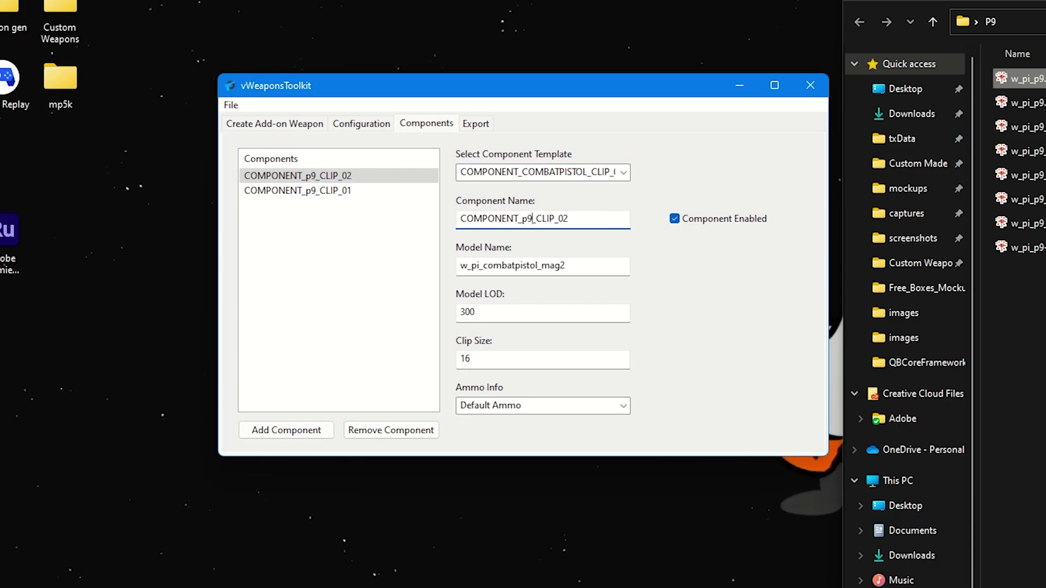
Step: Set the model name of COMPONENT_p9_CLIP_02 to w_pi_p9_mag2 and its clip size to 25
left_click(538, 267)
key("BackSpace")
key("BackSpace")
key("BackSpace")
key("BackSpace")
key("BackSpace")
key("BackSpace")
key("BackSpace")
key("BackSpace")
key("BackSpace")
key("BackSpace")
key("BackSpace")
key("BackSpace")
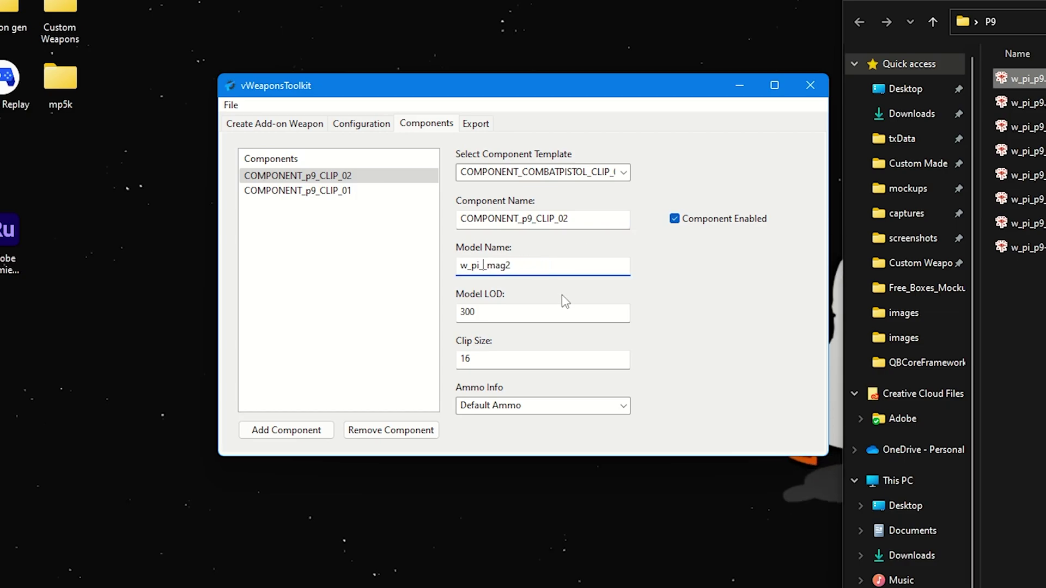
type("p9")
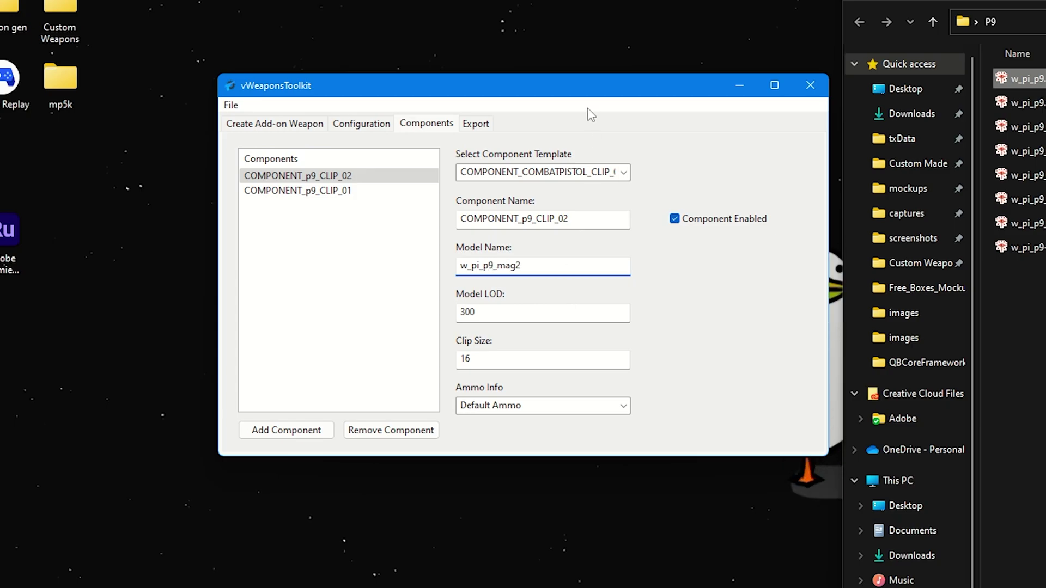
left_click(515, 362)
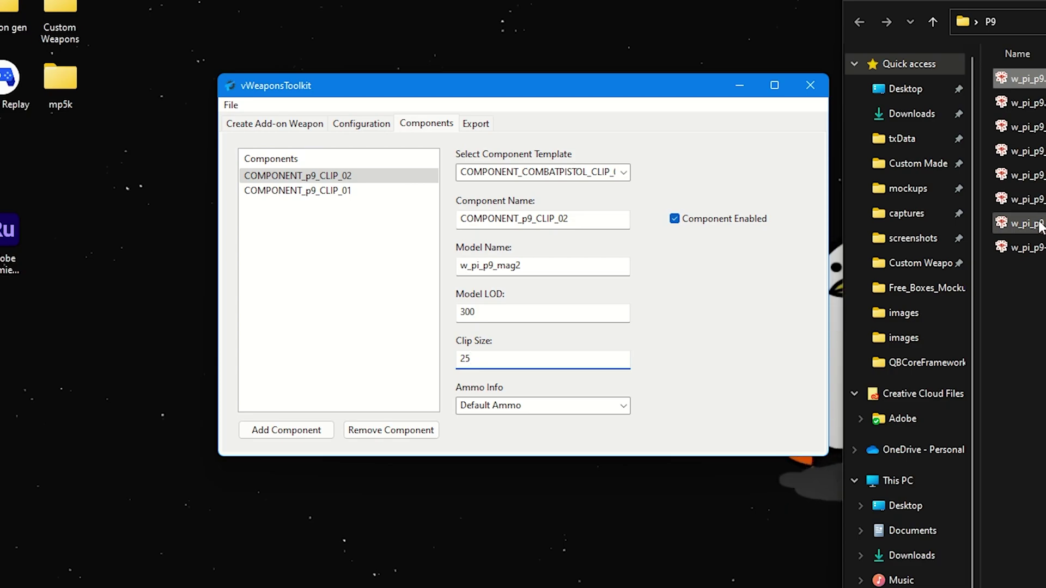
key("alt+Tab")
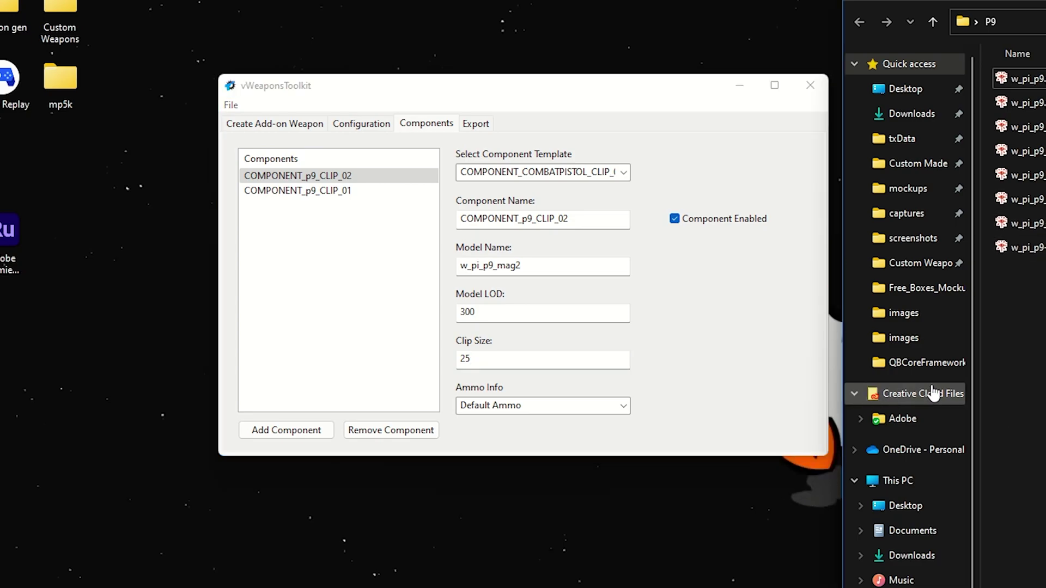
Step: Review the export asset list to check which P9 files are used for the weapon and its clip components
left_click(476, 124)
left_click_drag(346, 319, 345, 175)
left_click_drag(557, 332, 603, 351)
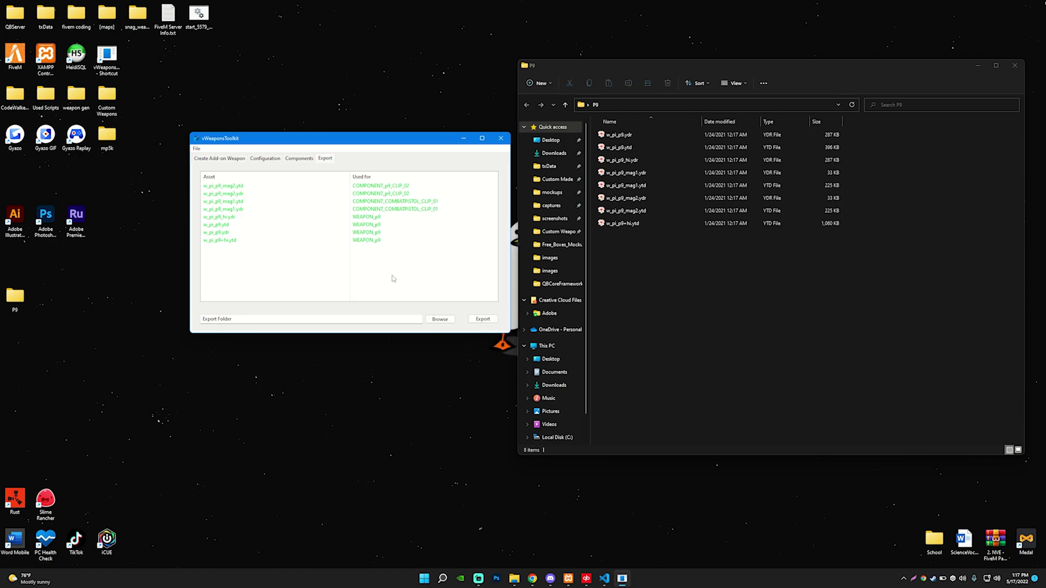
Step: Look through the server's resources folder for the [weapons] folder, view its weapon subfolders, and put the window away
left_click(517, 581)
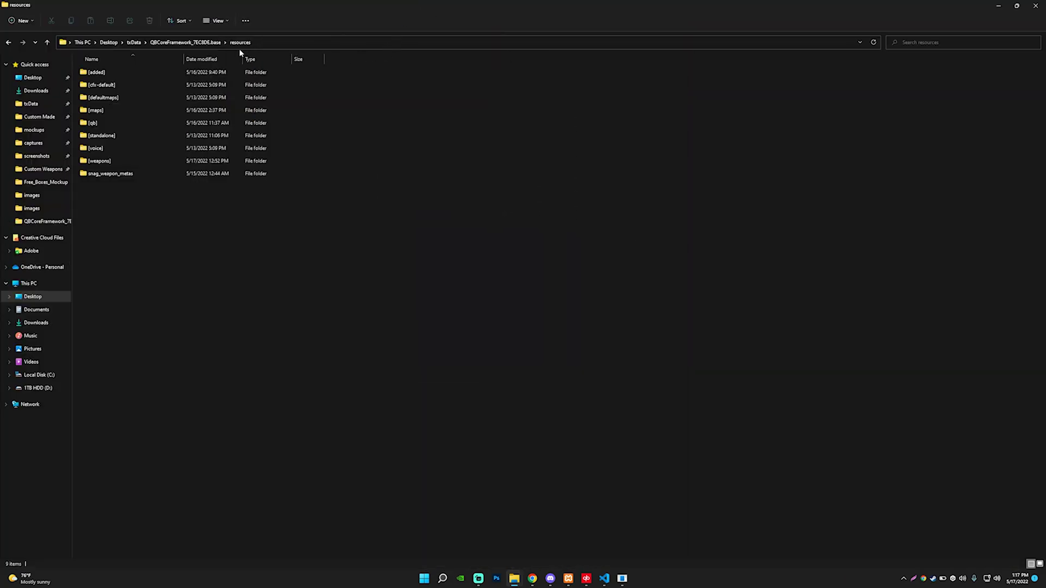
left_click(185, 42)
double_click(112, 86)
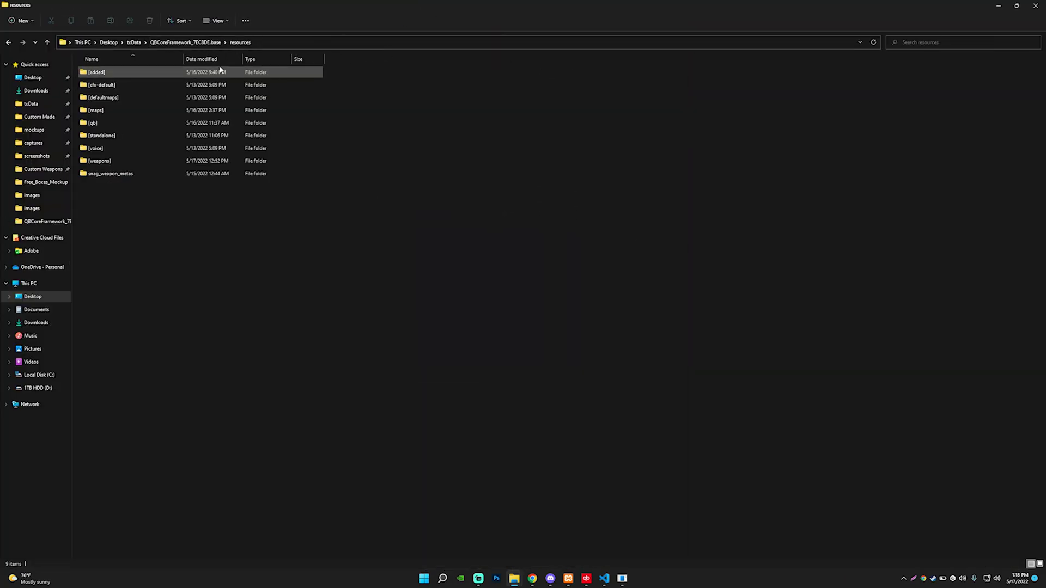
left_click_drag(364, 9, 365, 92)
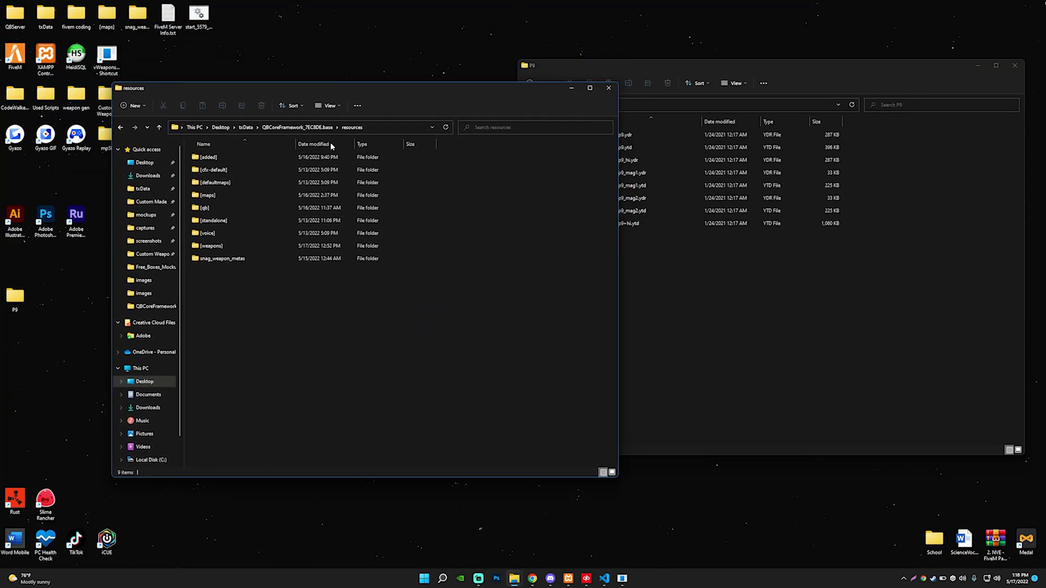
left_click(227, 249)
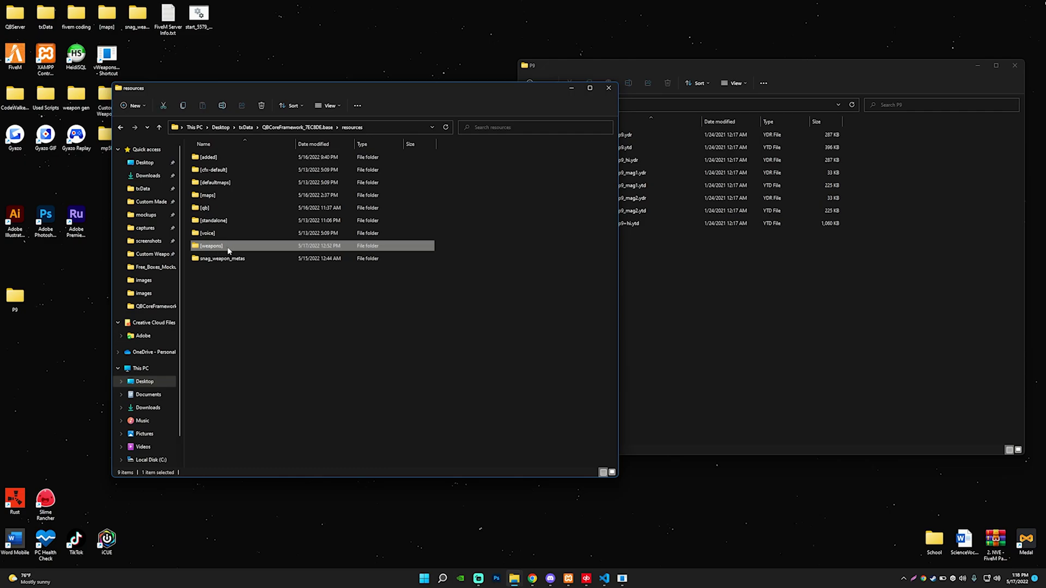
double_click(229, 251)
left_click_drag(221, 240, 226, 182)
left_click(234, 255)
left_click_drag(437, 97, 339, 70)
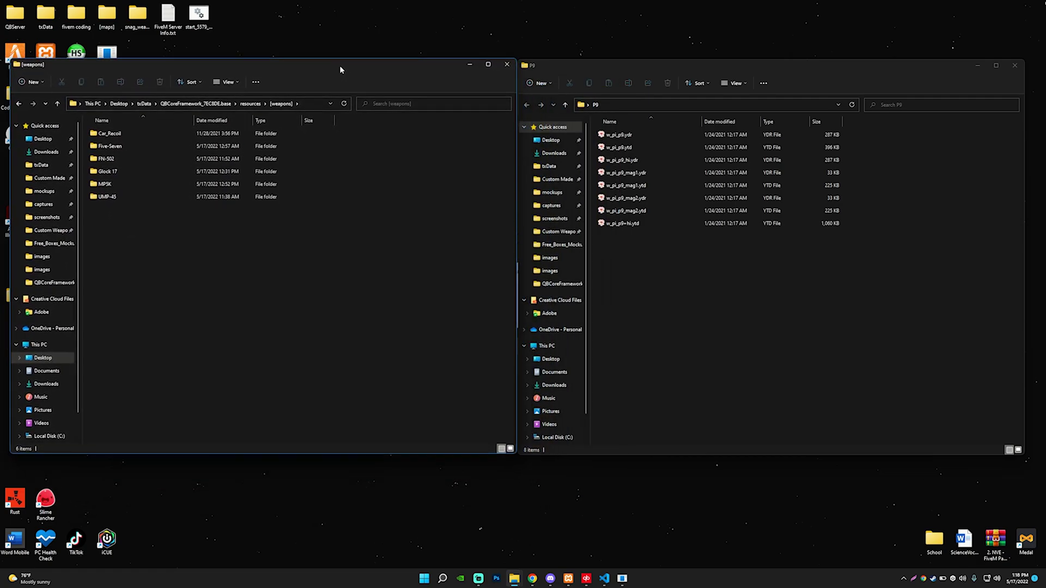
left_click_drag(773, 64, 784, 62)
left_click_drag(420, 70, 425, 68)
left_click(474, 63)
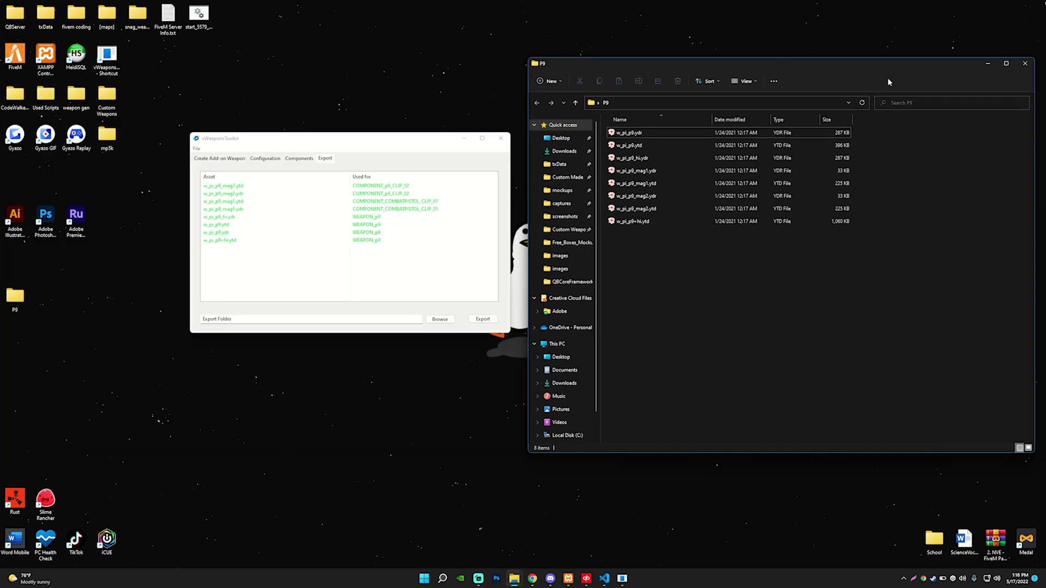
Step: Set the export folder to [weapons] in the resources of txData's QBCoreFramework_7EC8DE.base
left_click(450, 322)
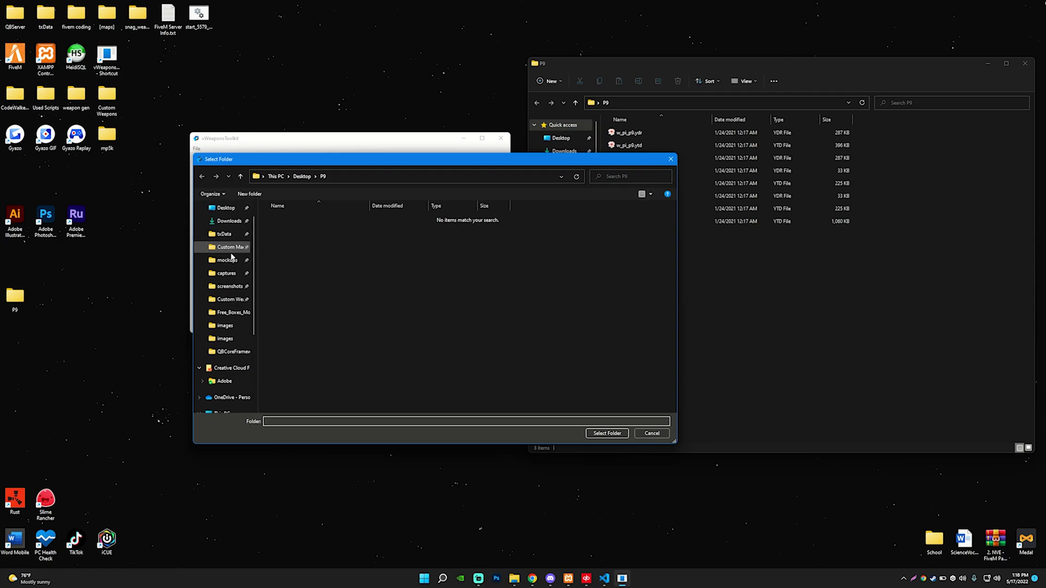
left_click(224, 234)
double_click(305, 231)
double_click(287, 234)
double_click(293, 306)
left_click(433, 177)
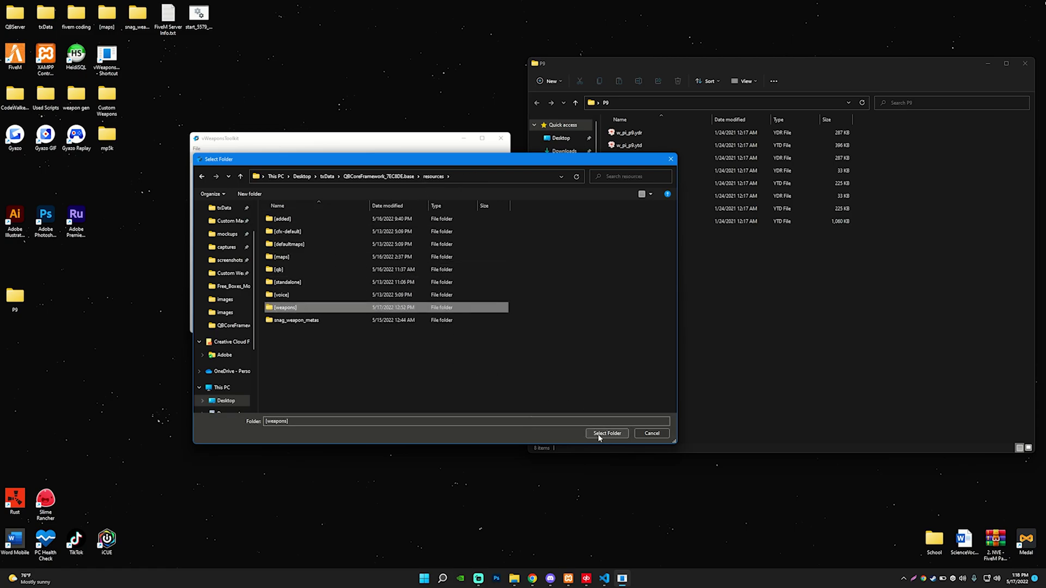
left_click(597, 434)
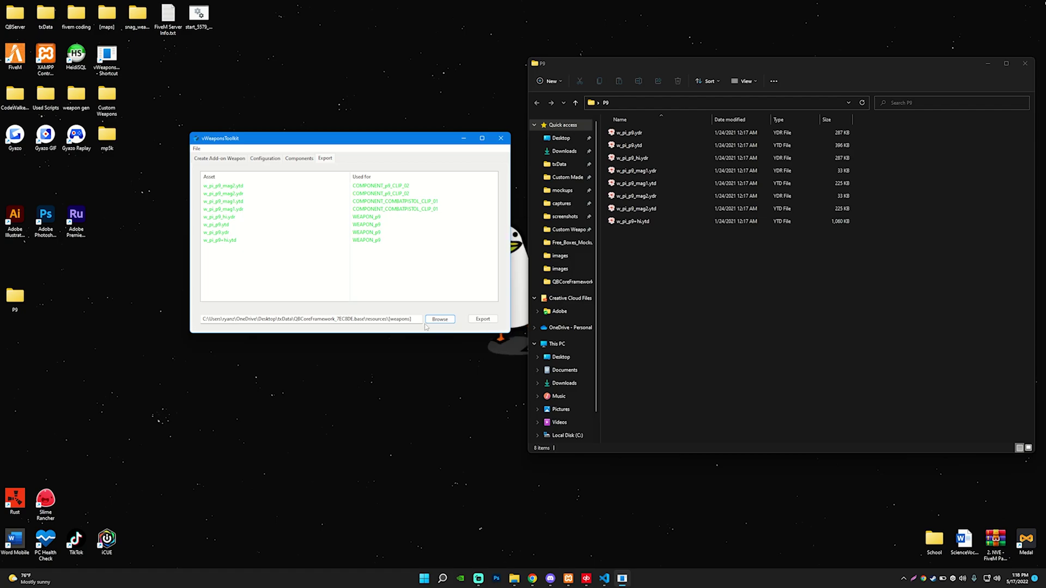
Step: Export the P9 weapon, dismiss the notice, and close the toolkit and the source P9 folder
left_click(477, 325)
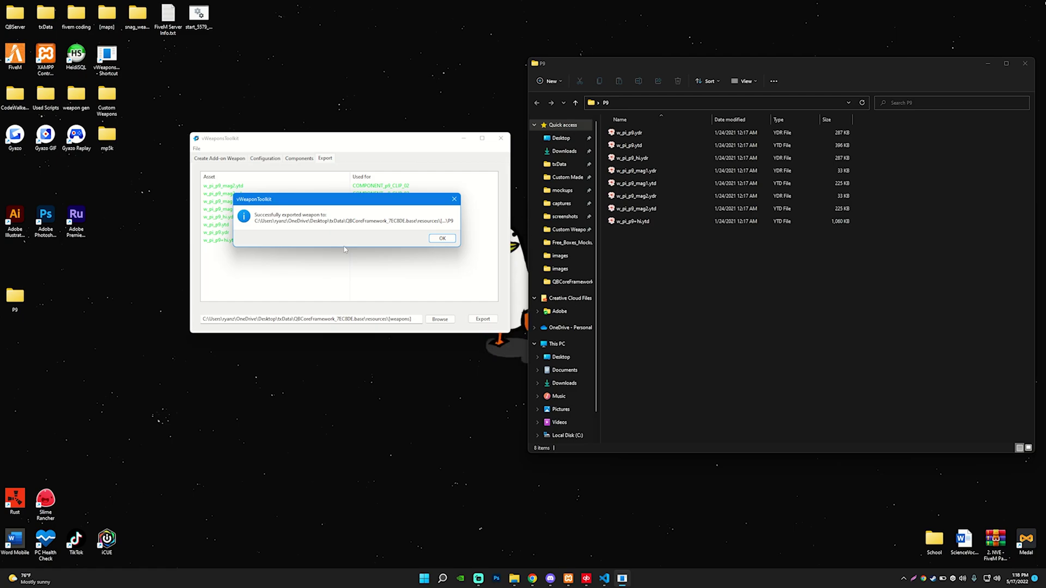
left_click(442, 238)
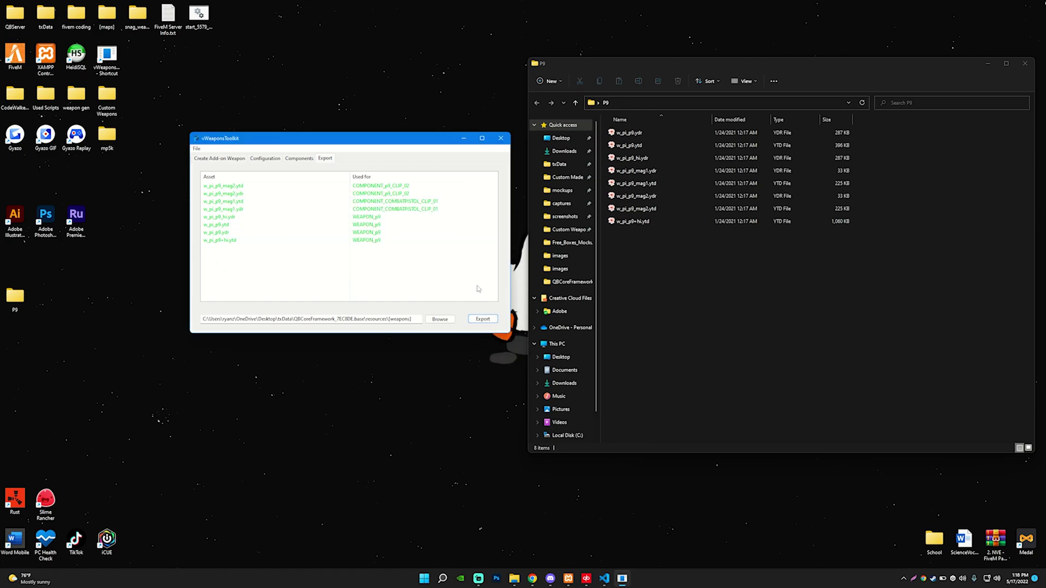
left_click(500, 138)
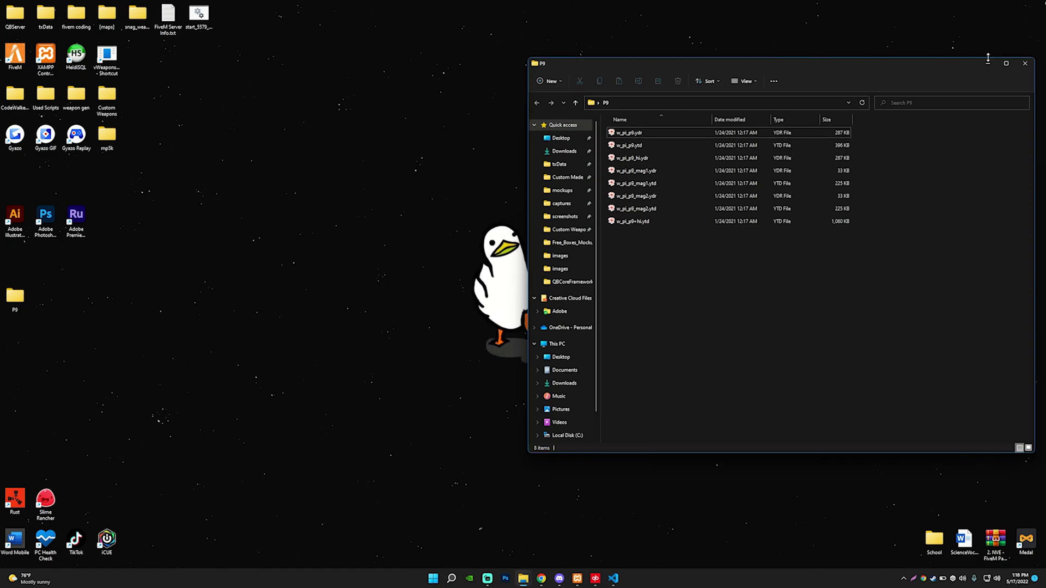
left_click(1025, 64)
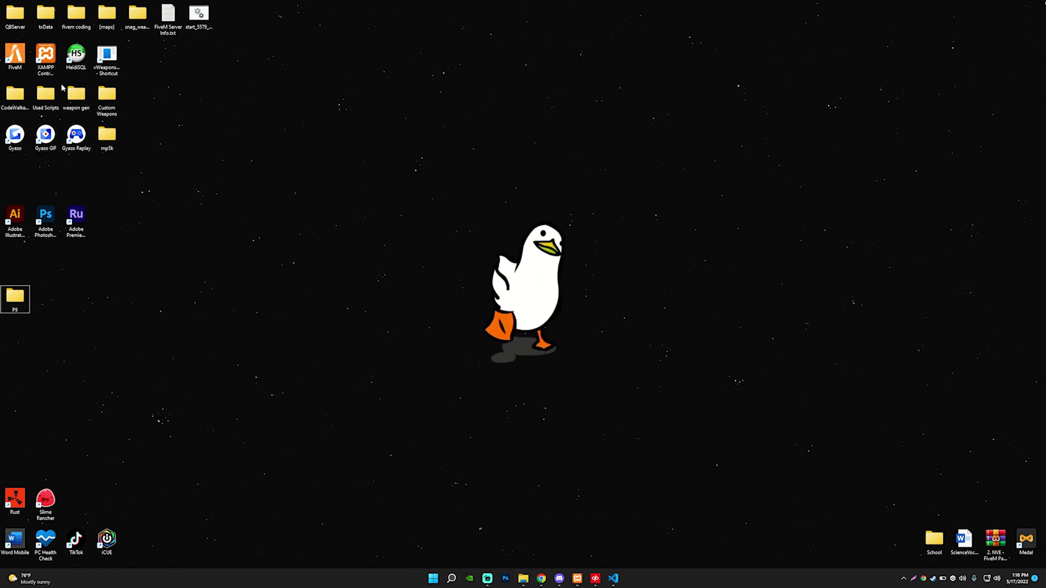
Step: Inspect the exported P9 weapon's meta folder and its components subfolder inside [weapons]
left_click(523, 579)
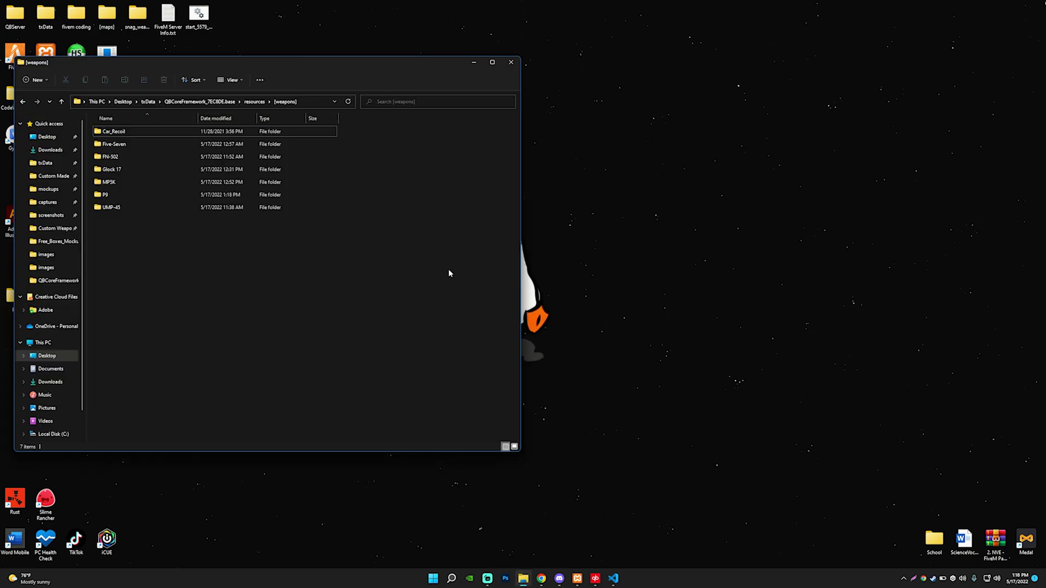
left_click(117, 196)
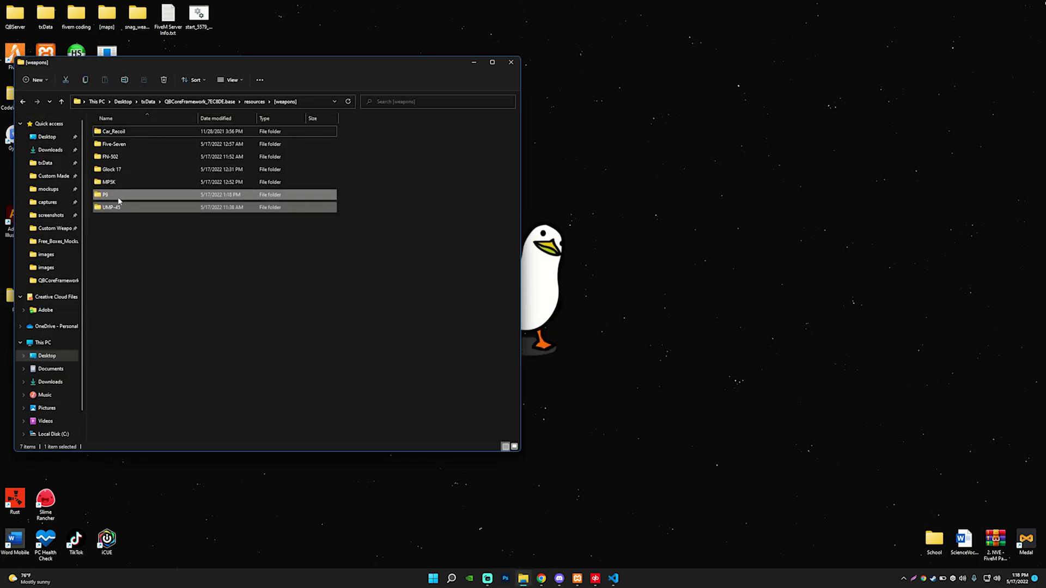
left_click_drag(351, 194, 126, 212)
double_click(213, 194)
double_click(121, 134)
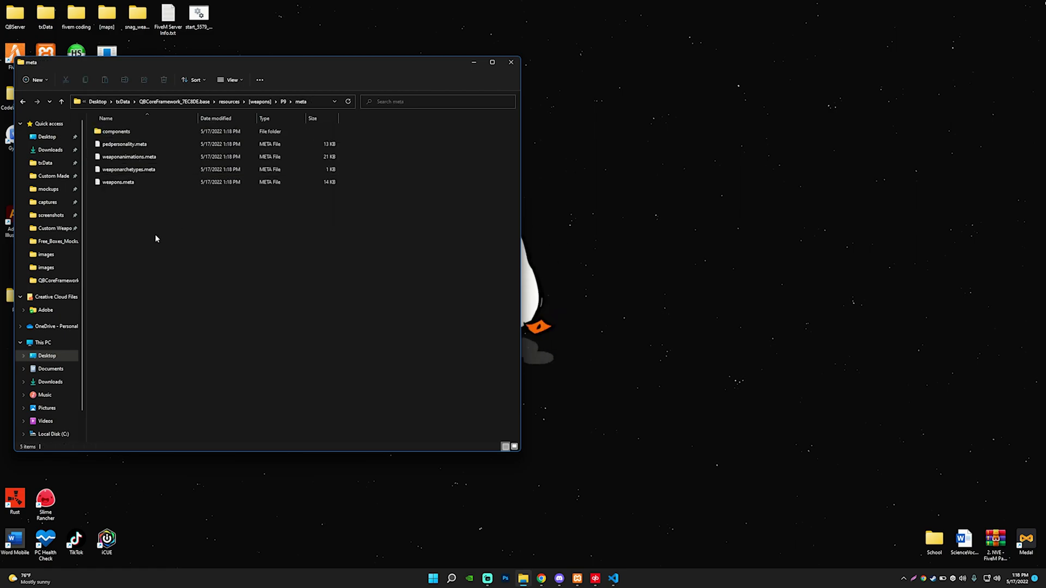
double_click(122, 134)
left_click_drag(129, 203, 141, 128)
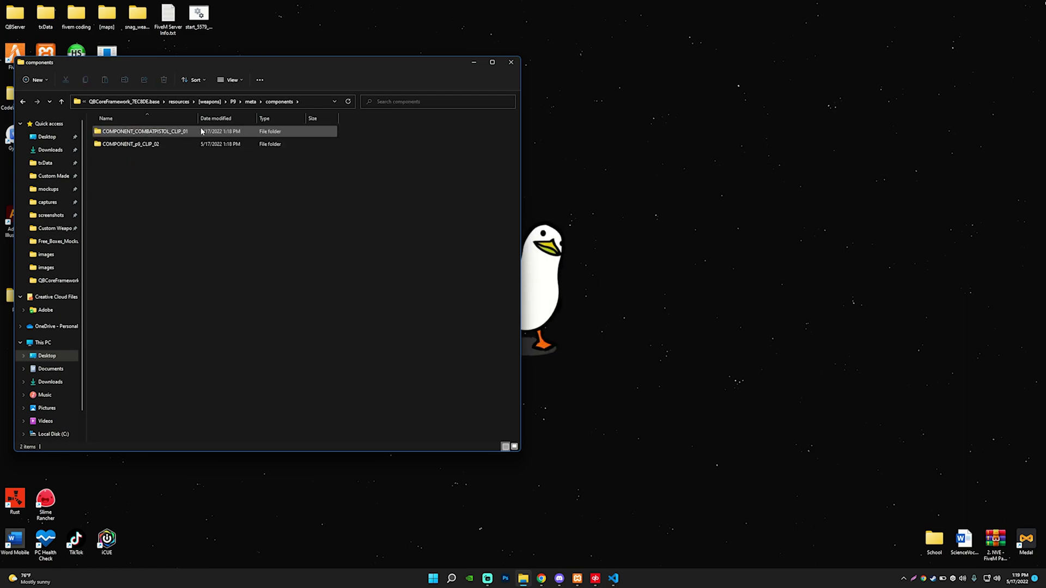
left_click(250, 102)
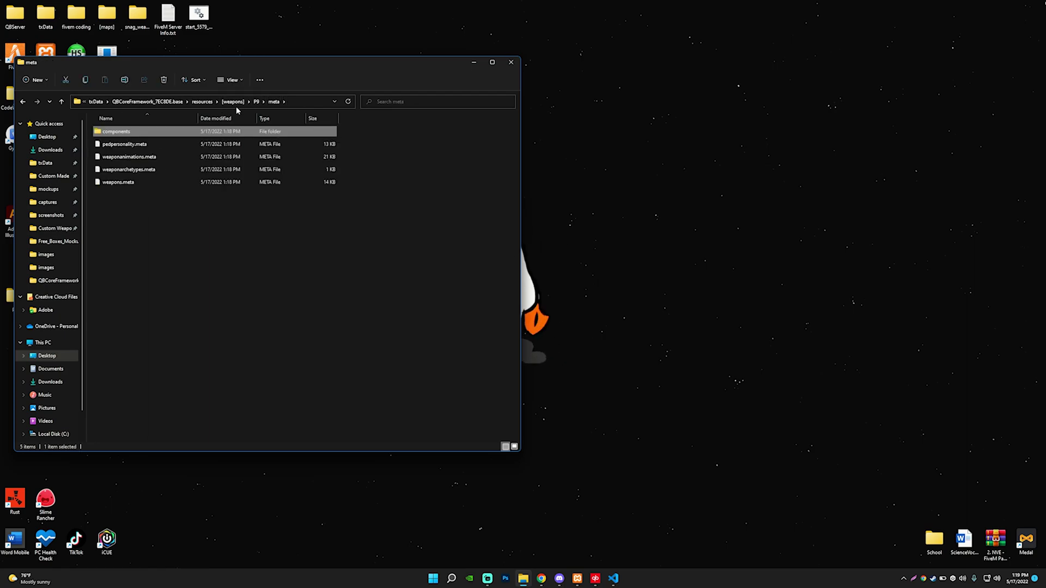
Step: Examine the model files in the exported P9 weapon's stream folder and the Lua files beside it
left_click(257, 103)
double_click(131, 143)
left_click_drag(103, 233, 137, 130)
left_click(161, 271)
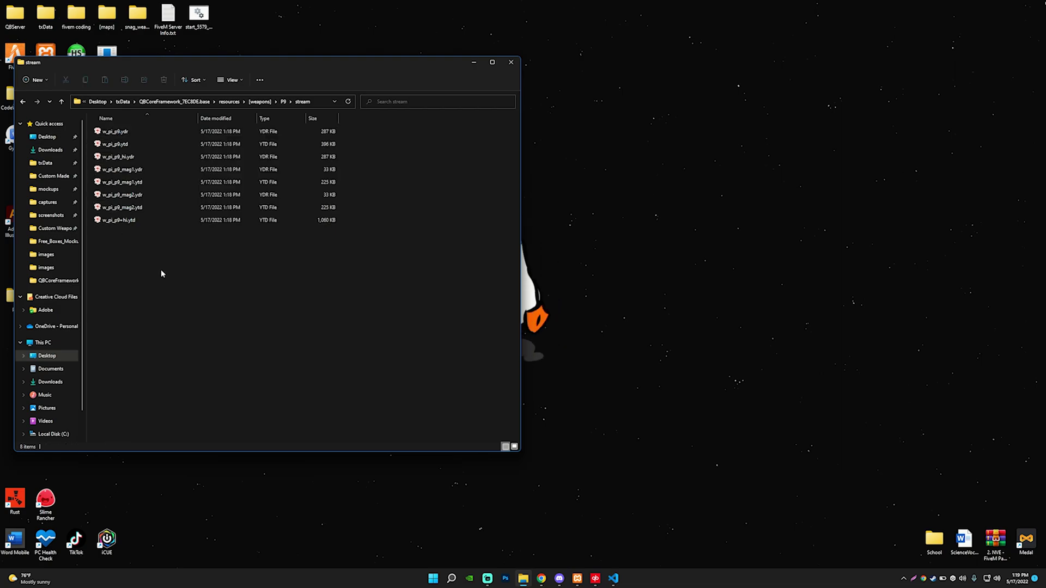
left_click(284, 102)
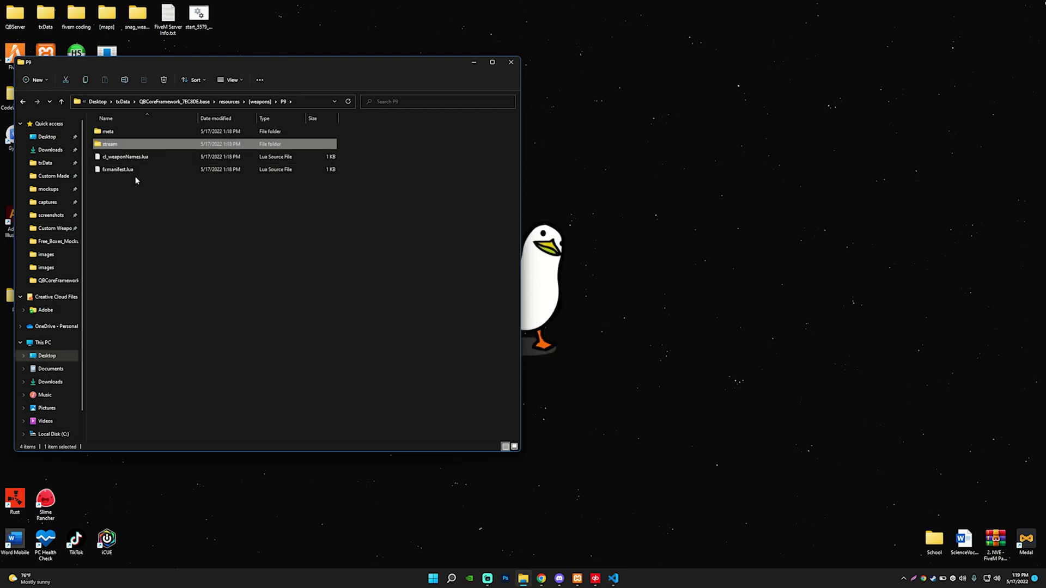
left_click_drag(135, 176, 133, 163)
left_click(132, 175)
Step: Open the exported P9 weapons.meta in Visual Studio Code and examine its damage and other weapon values
double_click(119, 133)
left_click(123, 183)
double_click(126, 183)
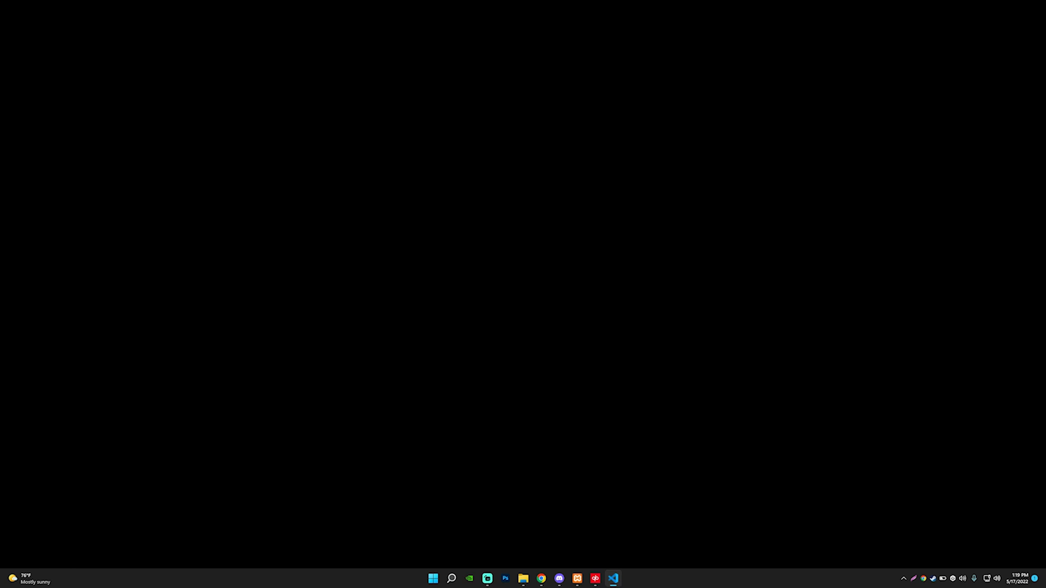
scroll(420, 176, "down", 10)
scroll(420, 176, "up", 8)
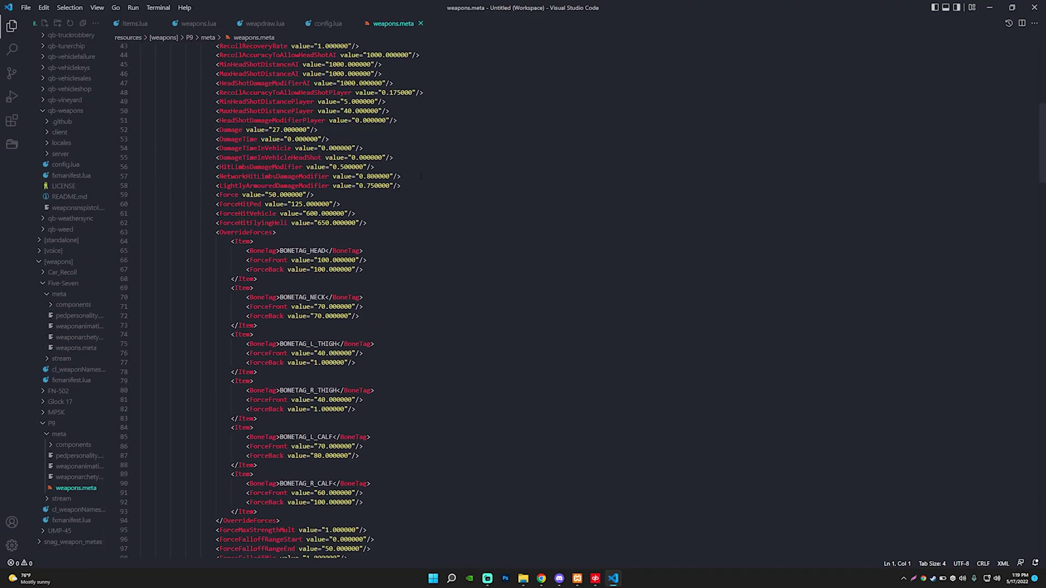
left_click_drag(272, 252, 276, 252)
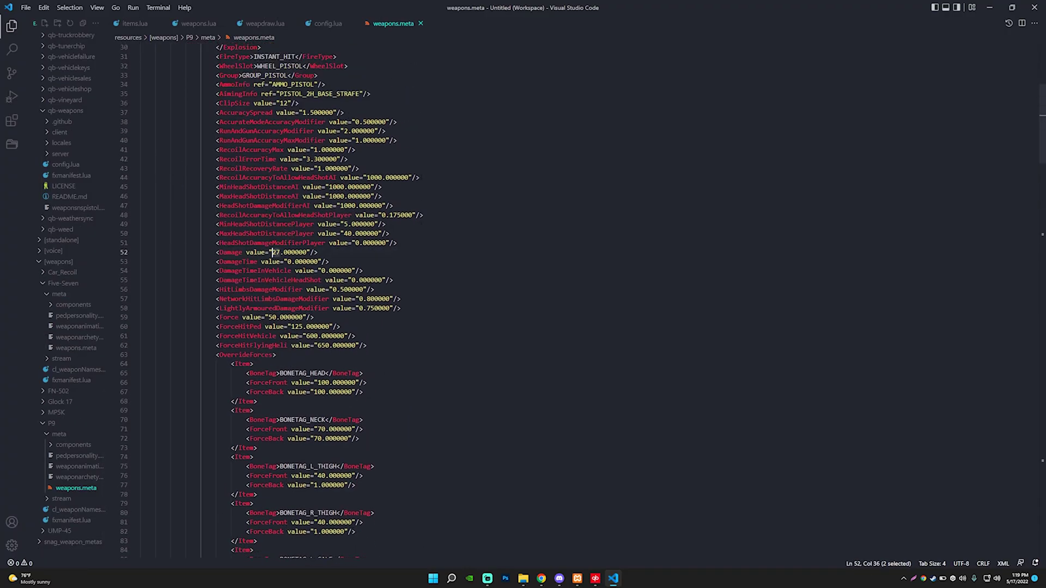
left_click(335, 252)
scroll(381, 251, "down", 12)
scroll(409, 249, "up", 9)
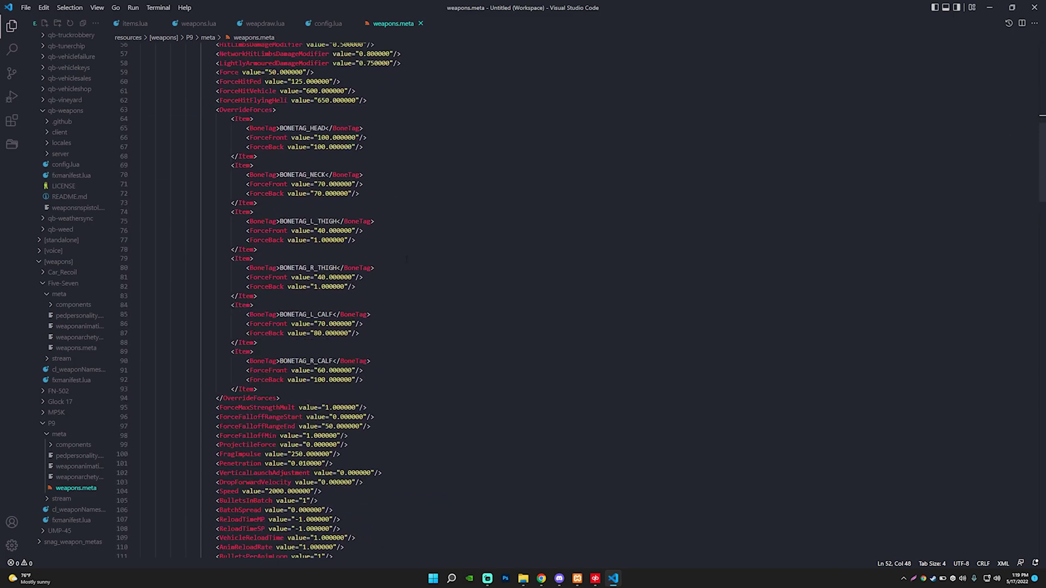
scroll(410, 249, "up", 10)
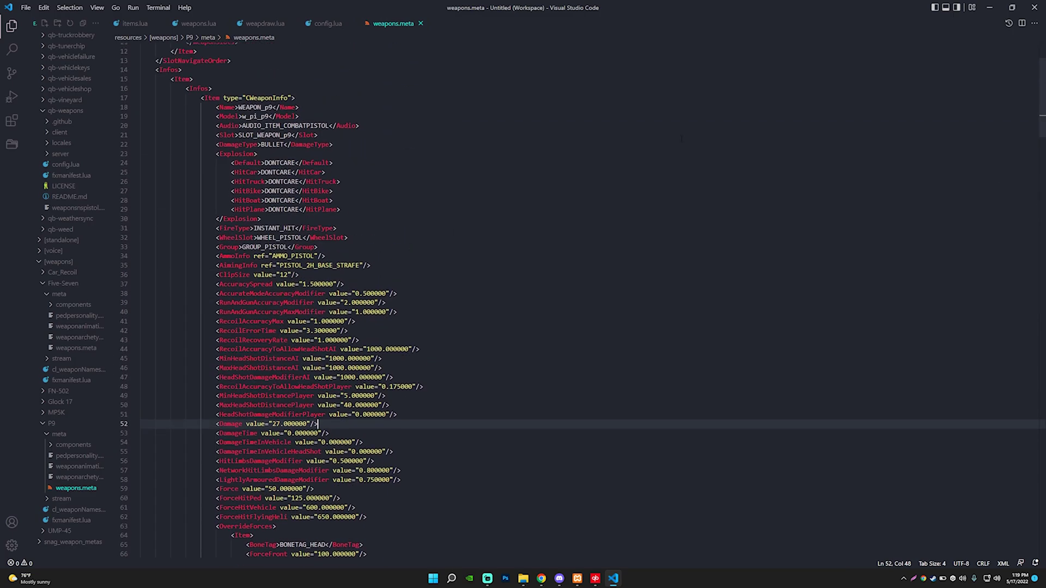
Step: Close weapons.meta and put away the code editor and the exported weapon's folder window
left_click(420, 24)
left_click(990, 8)
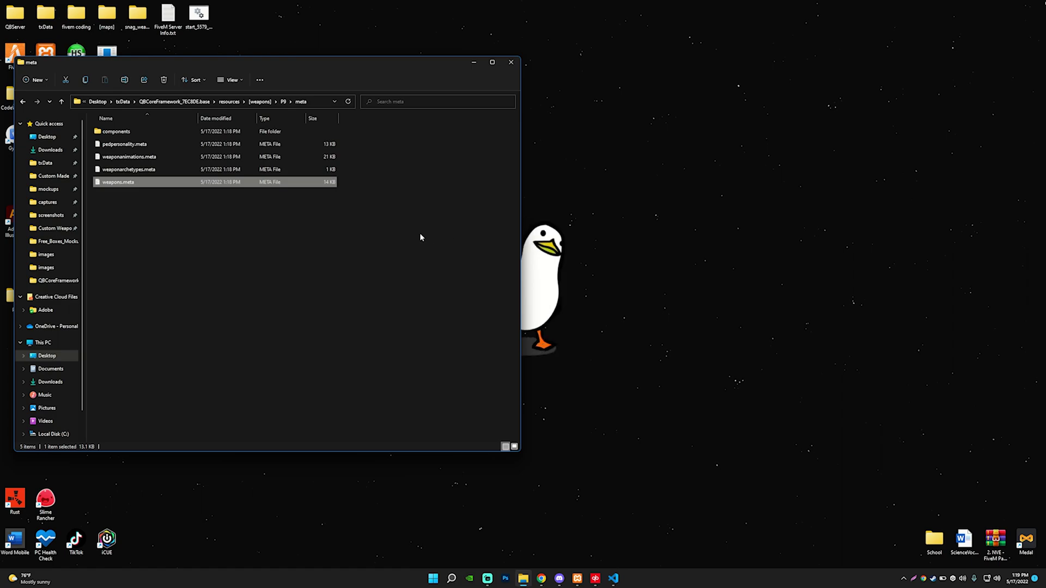
left_click_drag(464, 65, 613, 93)
left_click(621, 93)
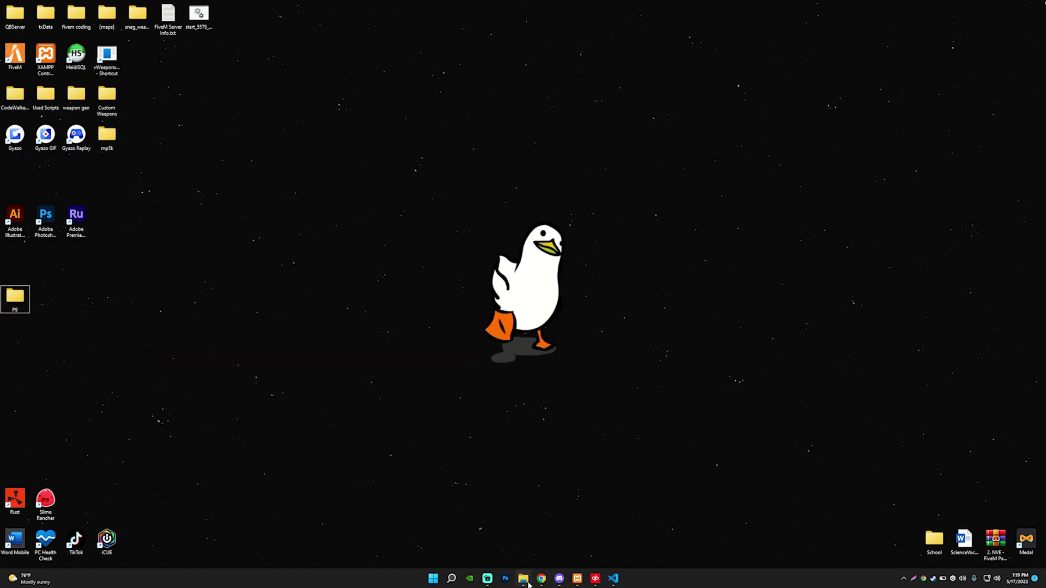
Step: Return to Visual Studio Code and review the Custom Weapons entries in qb-core's shared items.lua
left_click(613, 580)
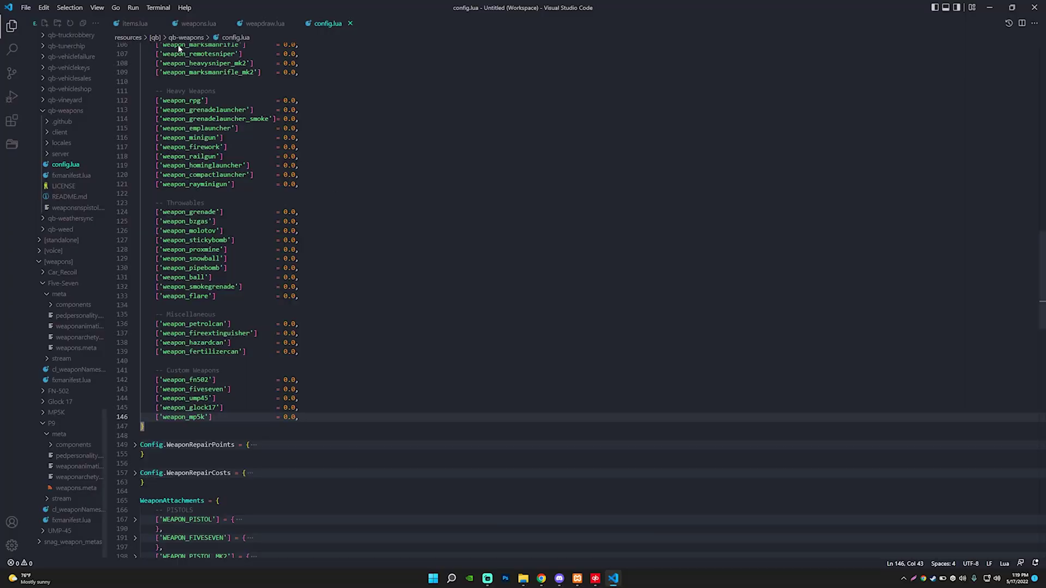
left_click(132, 24)
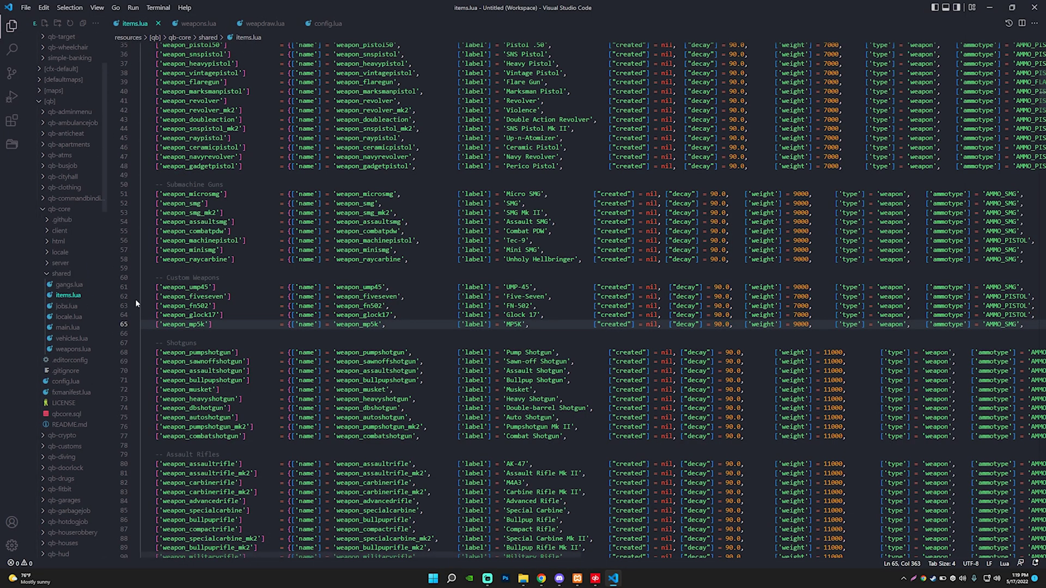
left_click(143, 287)
left_click(216, 325, "shift")
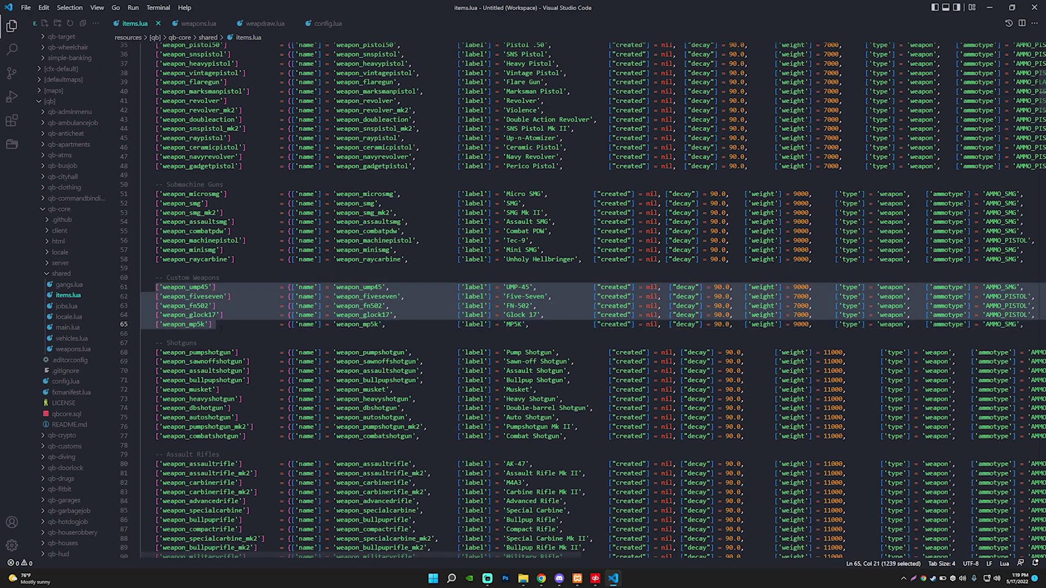
left_click(216, 324)
Step: Duplicate the weapon_fiveseven item entry onto a new line below the weapon_mp5k entry in items.lua
left_click_drag(156, 296, 781, 297)
scroll(448, 298, "right", 10)
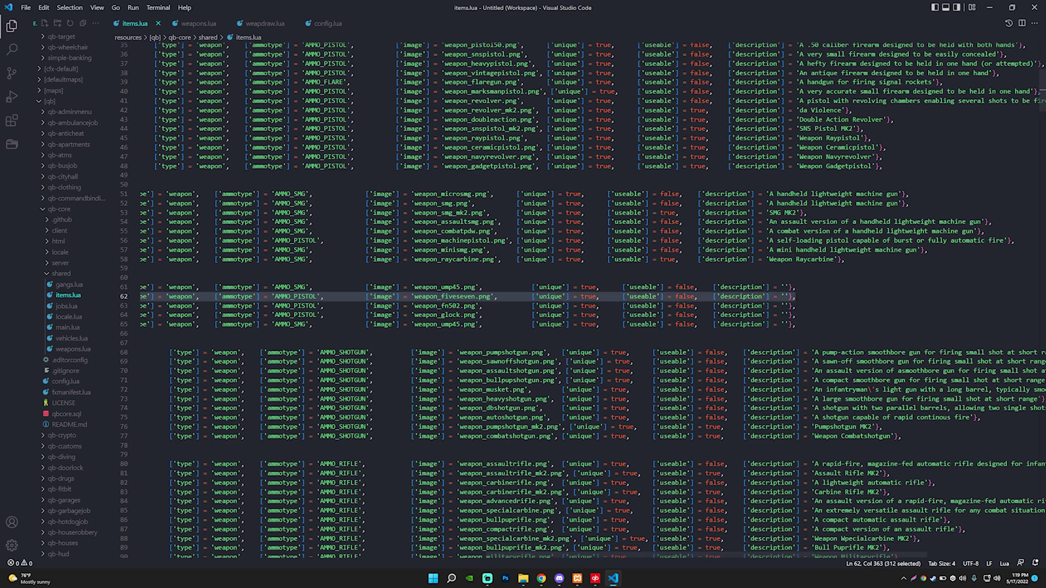
left_click(803, 324)
key("Return")
key("ctrl+v")
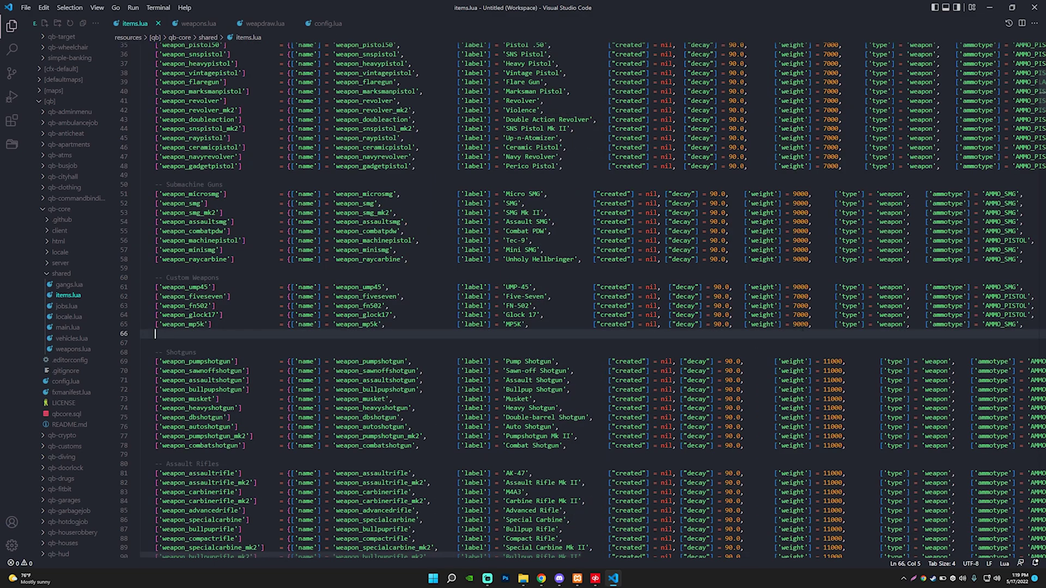
Step: Change the duplicated item entry's key and name to weapon_p9 and realign its columns with the entries above
scroll(592, 300, "left", 10)
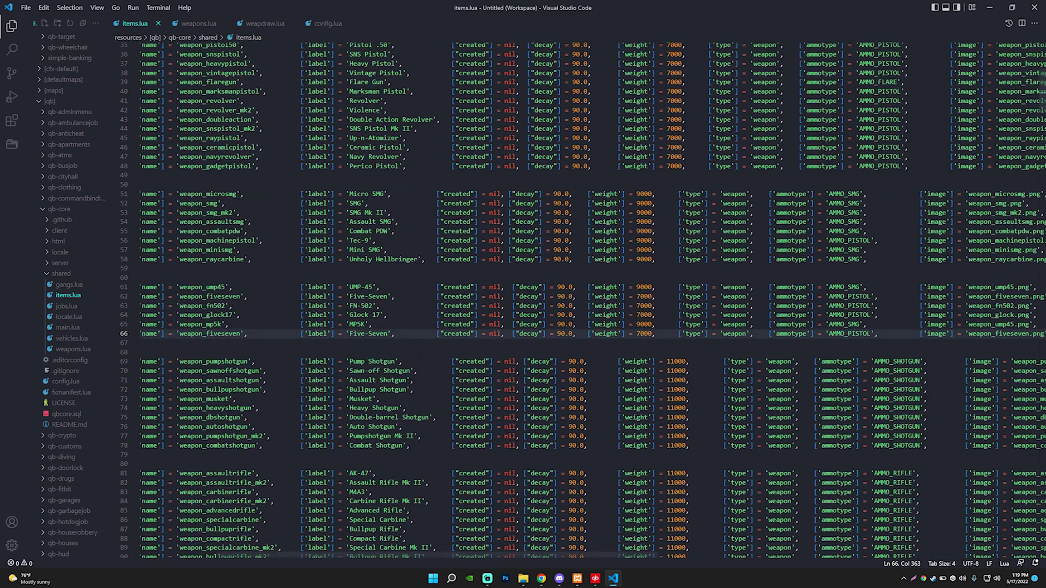
left_click_drag(229, 333, 201, 333)
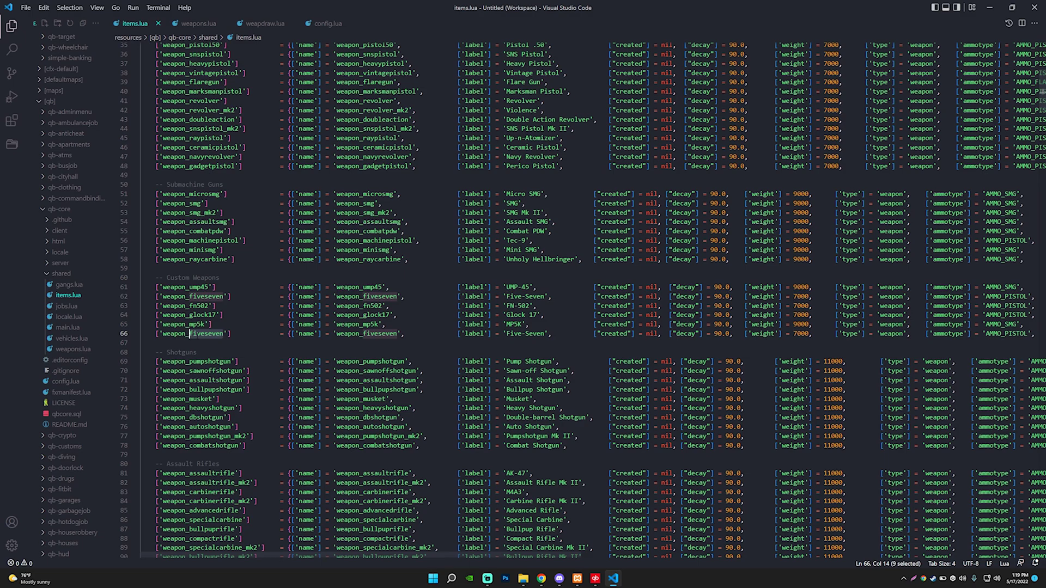
type("p9']")
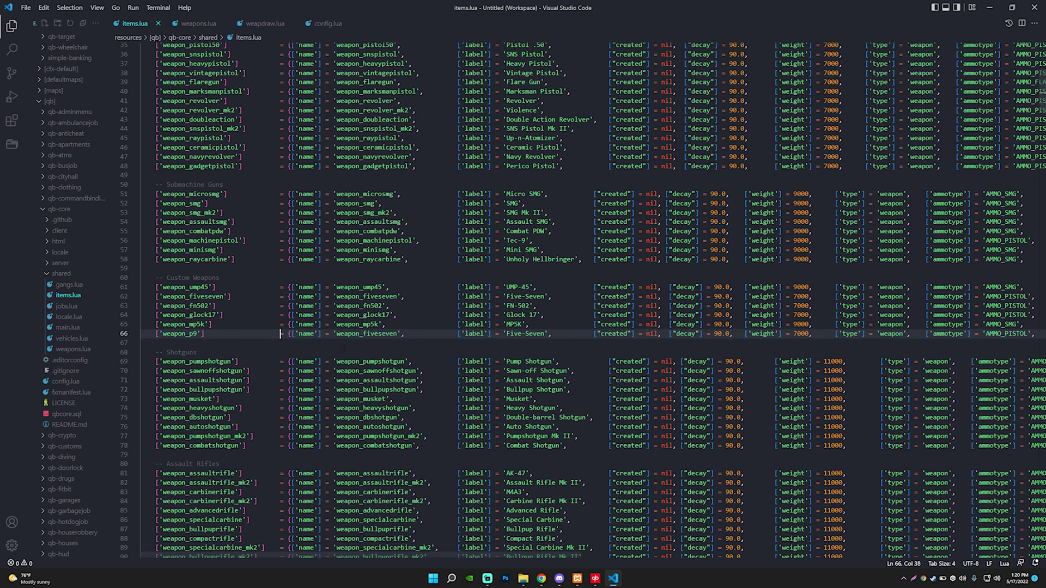
left_click_drag(398, 333, 363, 333)
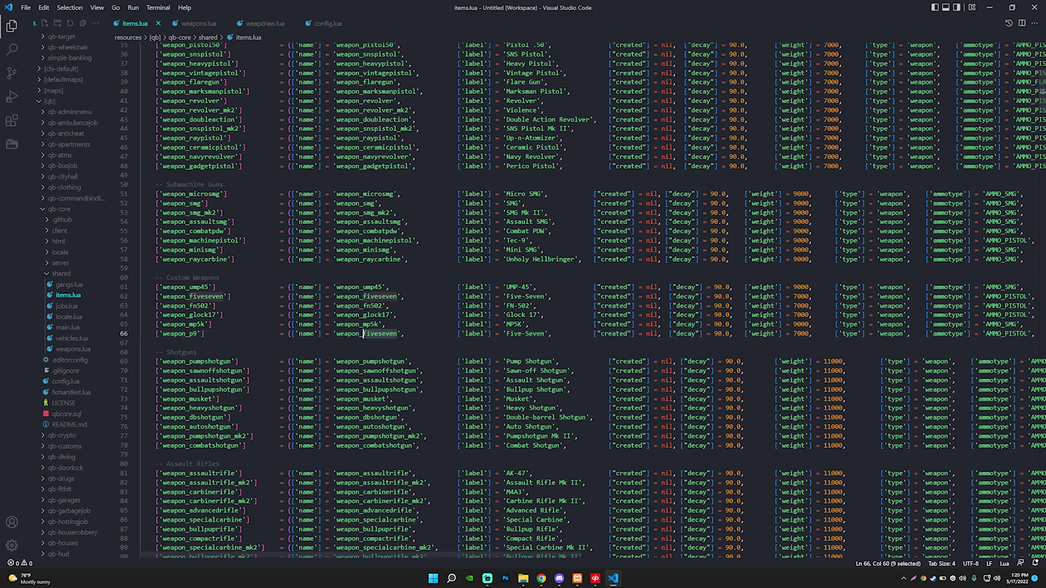
type("p9")
key("Tab")
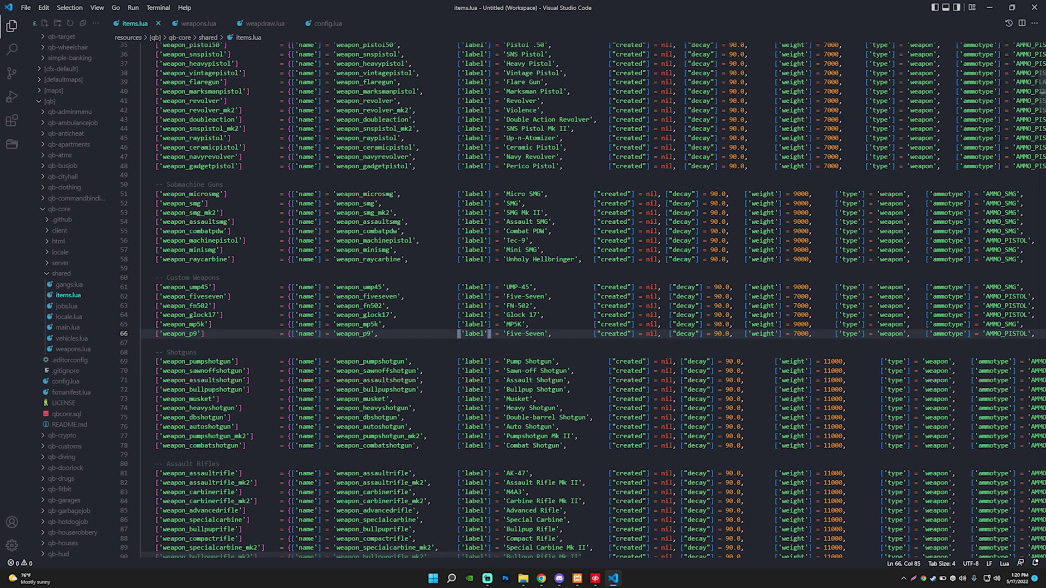
Step: Set the weapon_p9 item's label to D&P9 and realign the fields that follow it
left_click_drag(544, 333, 510, 334)
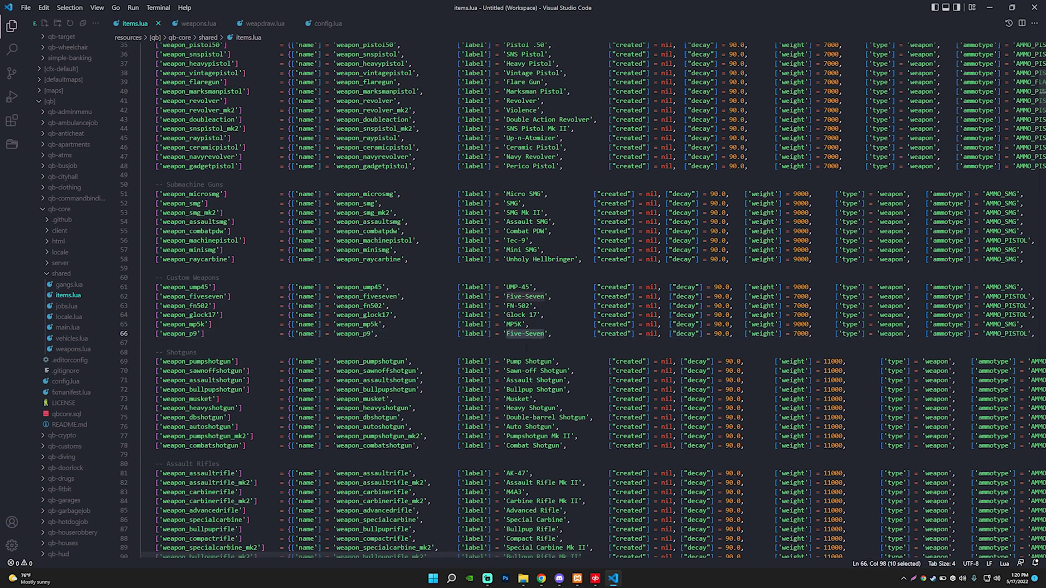
type("P")
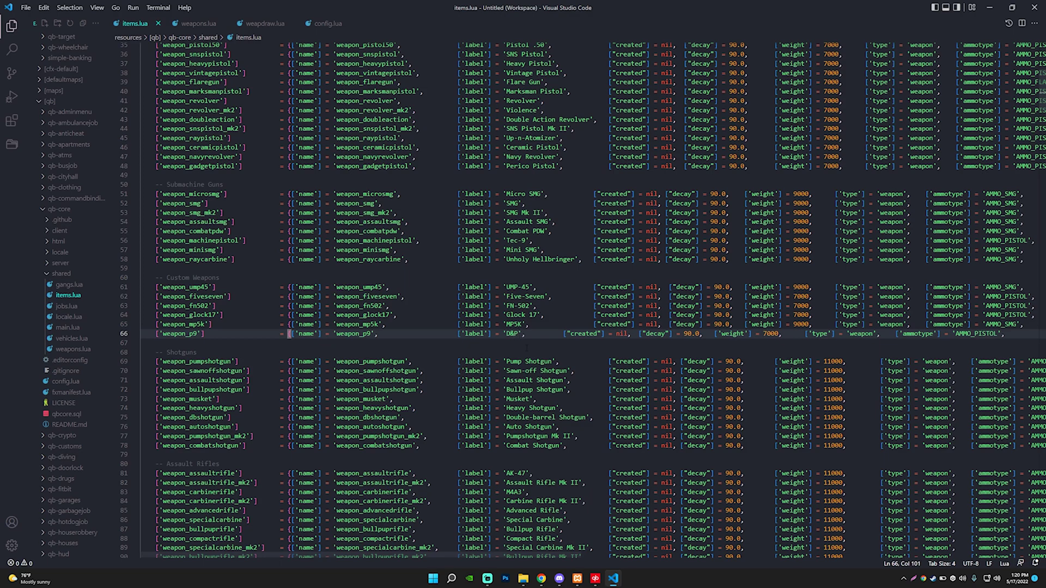
type("9")
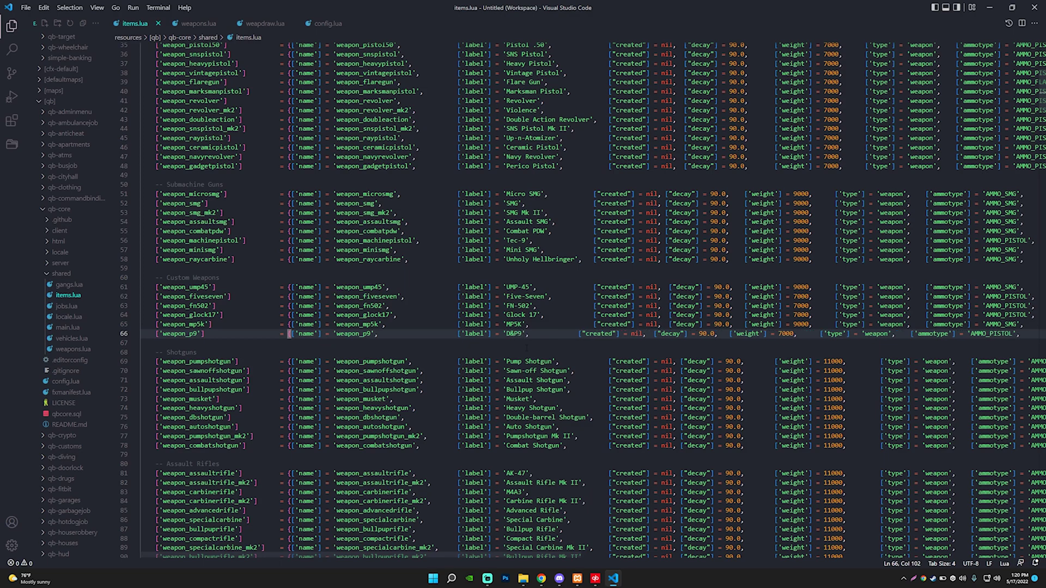
left_click(579, 334)
key("Tab")
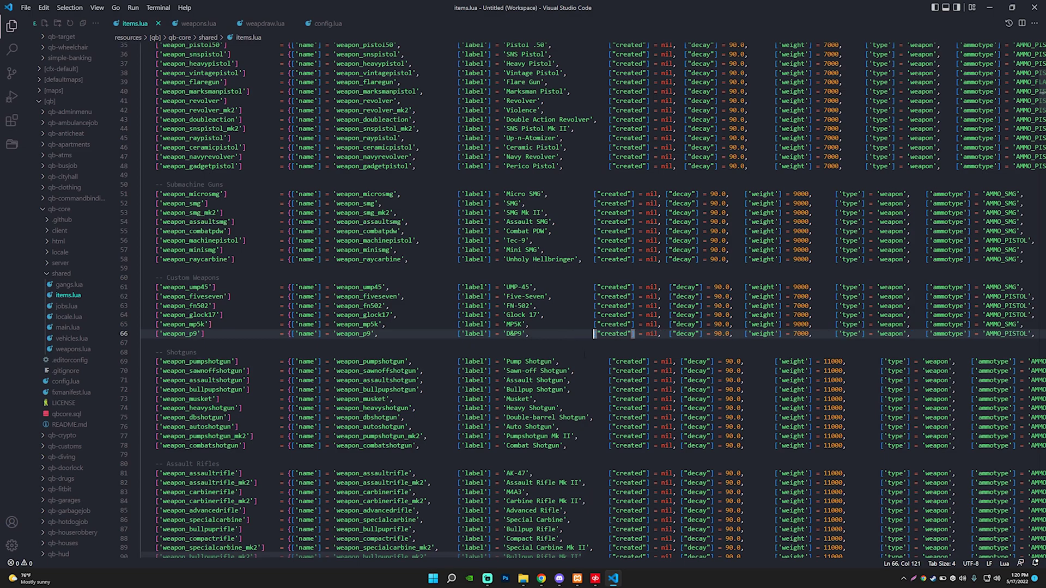
Step: Check the remaining fields of the weapon_p9 item entry, including its ammo type, image file and description
scroll(529, 345, "right", 3)
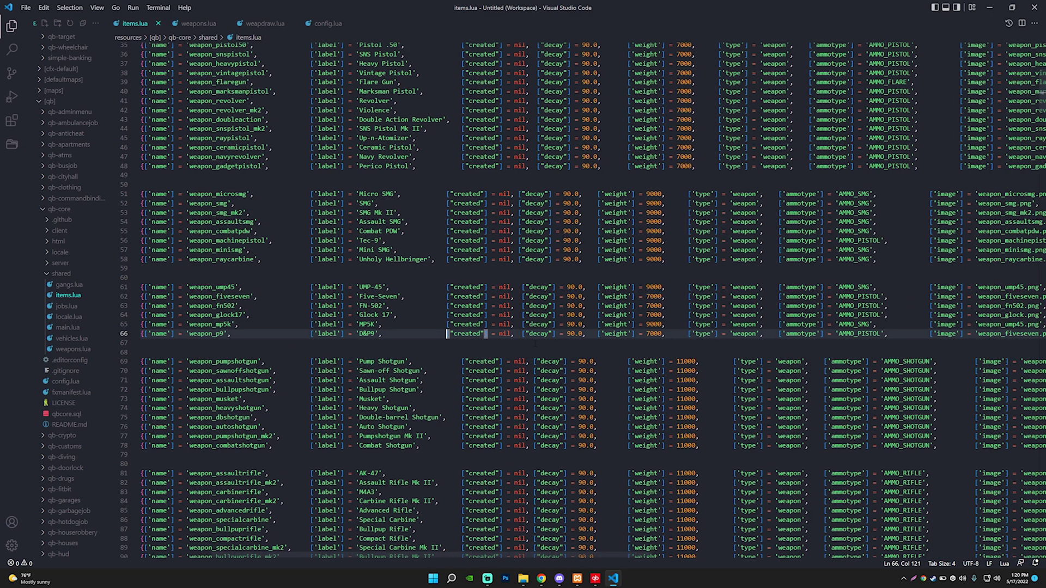
scroll(546, 345, "right", 4)
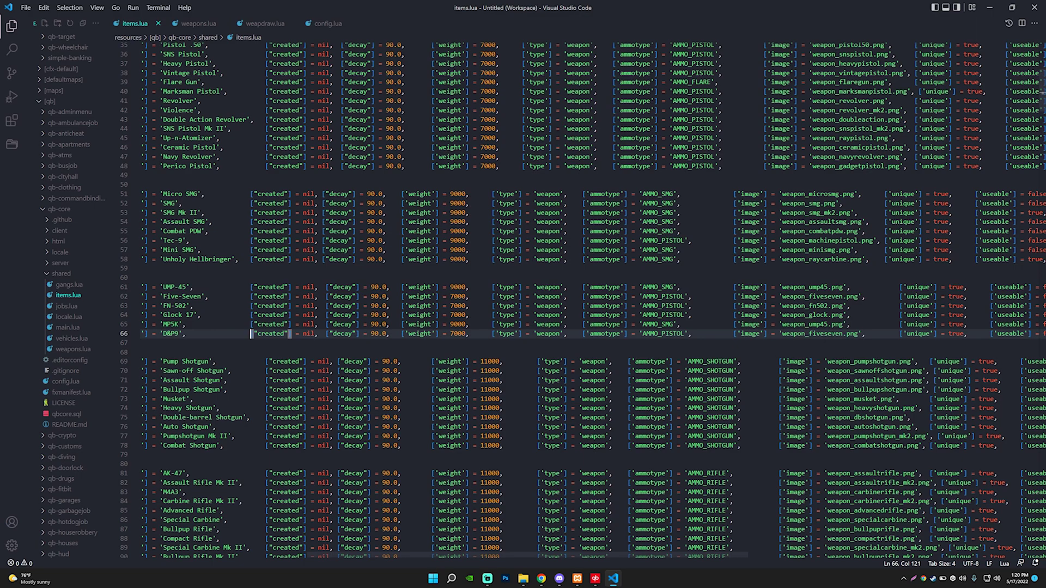
left_click_drag(843, 334, 790, 334)
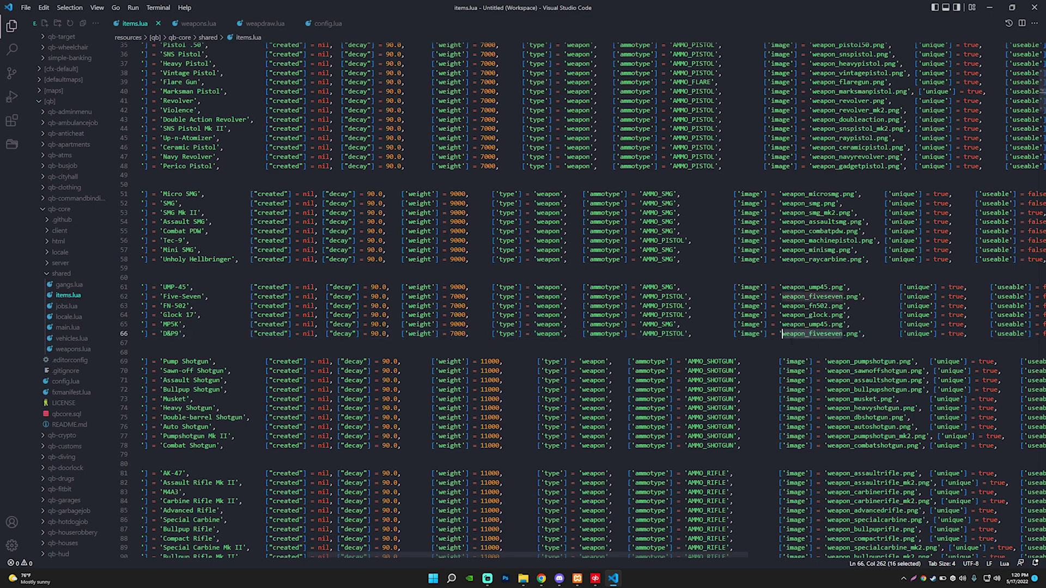
left_click(868, 333)
scroll(872, 341, "right", 5)
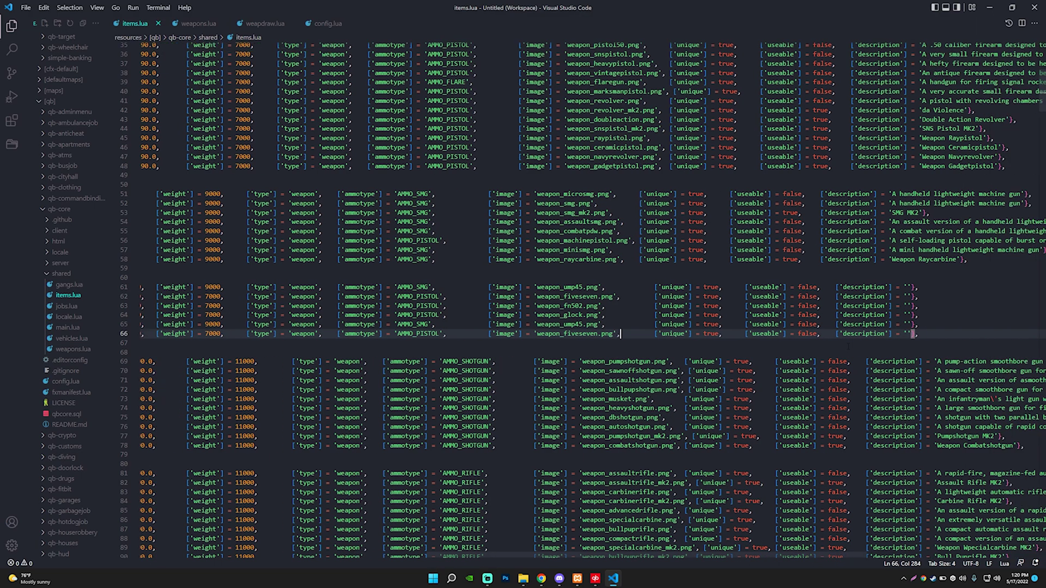
scroll(593, 300, "left", 10)
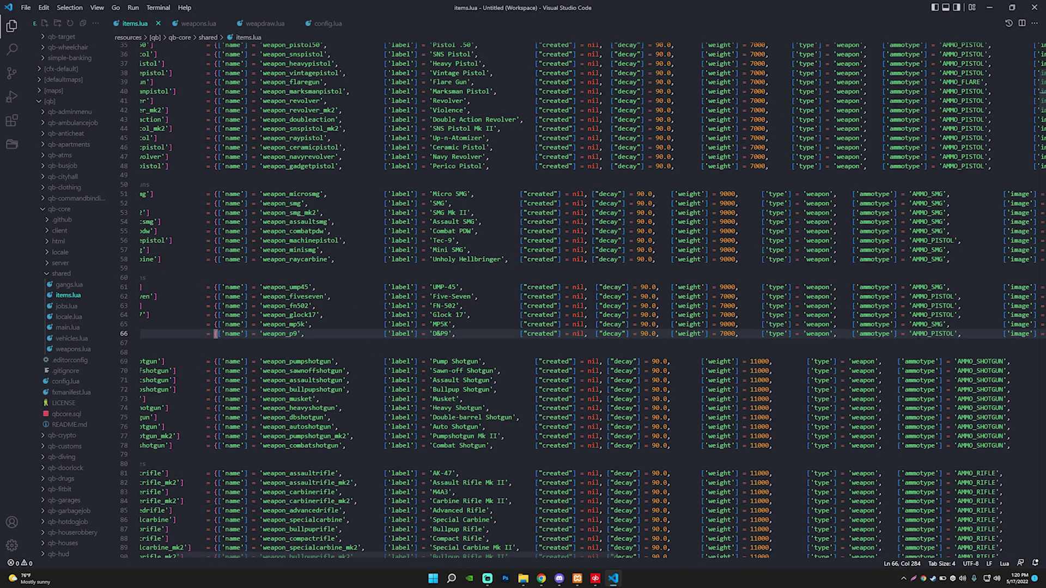
Step: In qb-core's shared weapons.lua, duplicate the weapon_fn502 entry onto a new line below weapon_mp5k in Custom Guns
left_click(198, 24)
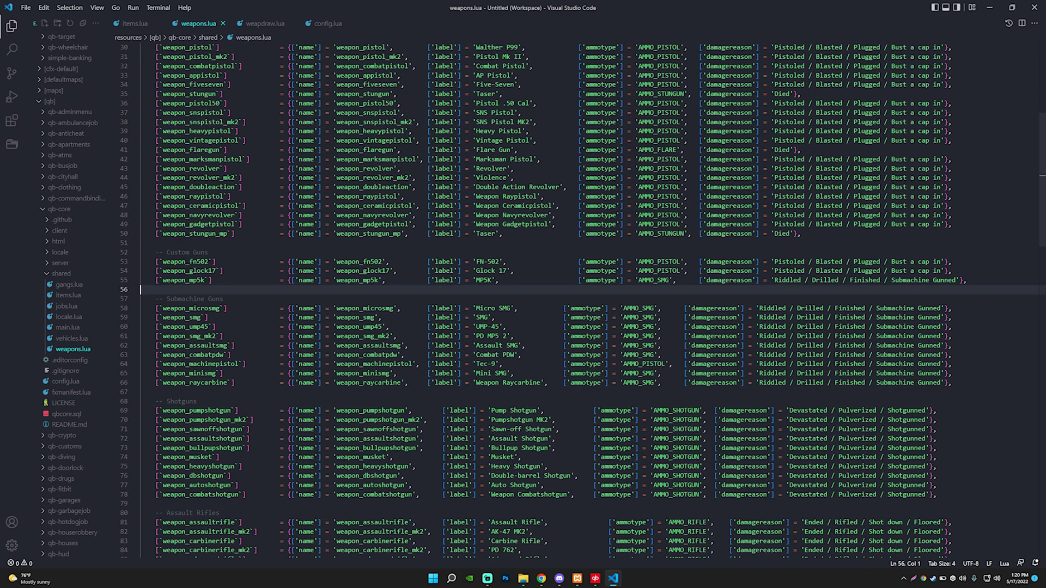
left_click(162, 280)
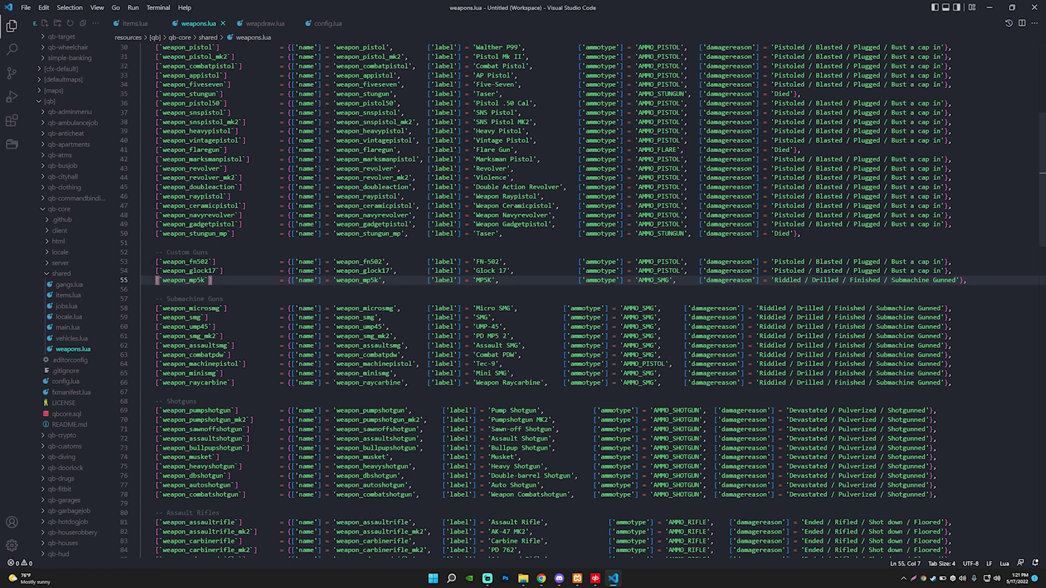
left_click_drag(156, 262, 952, 262)
key("ctrl+c")
left_click(967, 280)
key("Return")
key("ctrl+v")
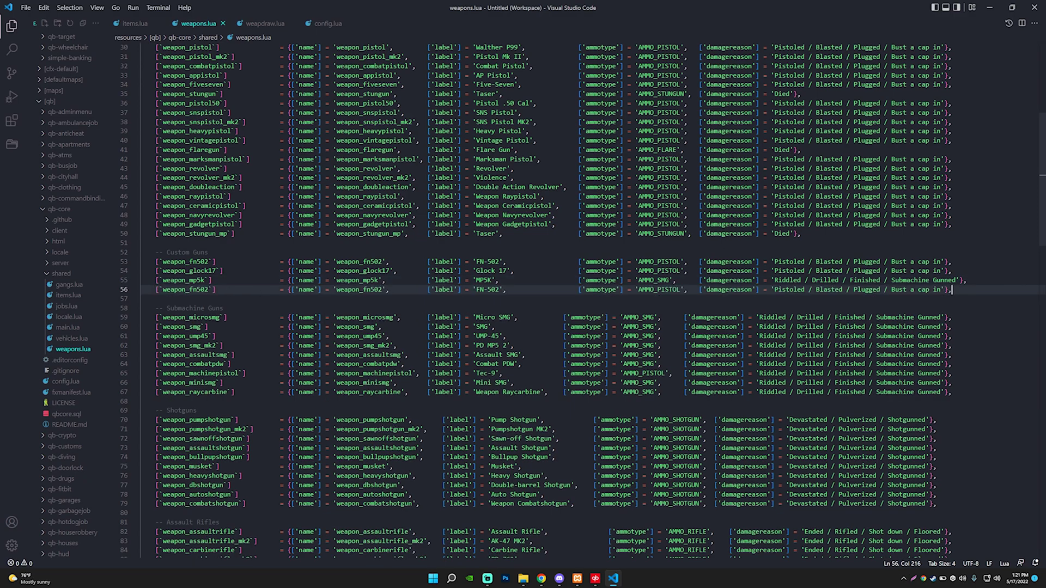
Step: Change the key and name of the duplicated weapons.lua entry to weapon_p9
left_click_drag(210, 289, 190, 290)
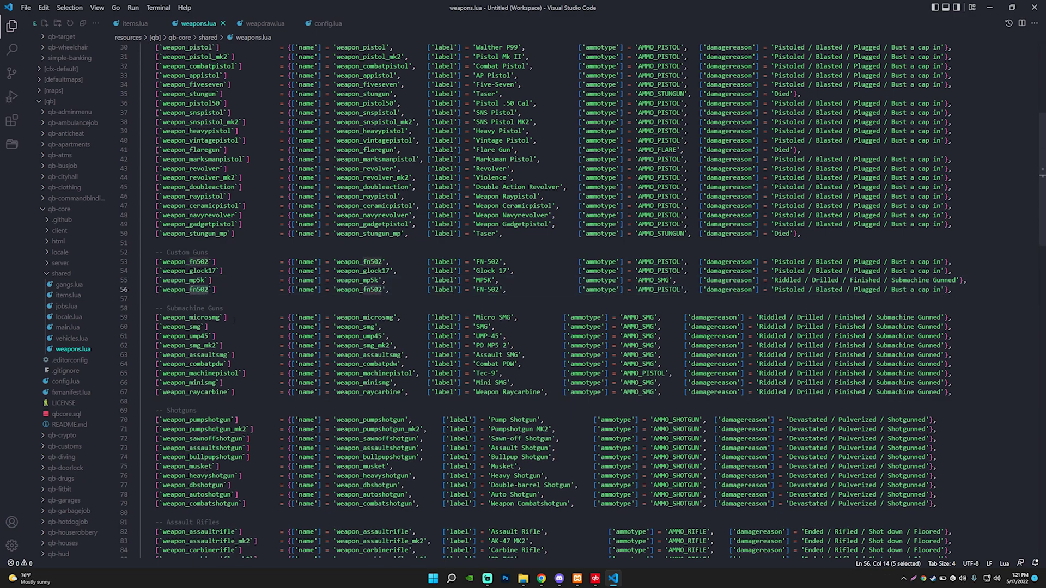
type("p9")
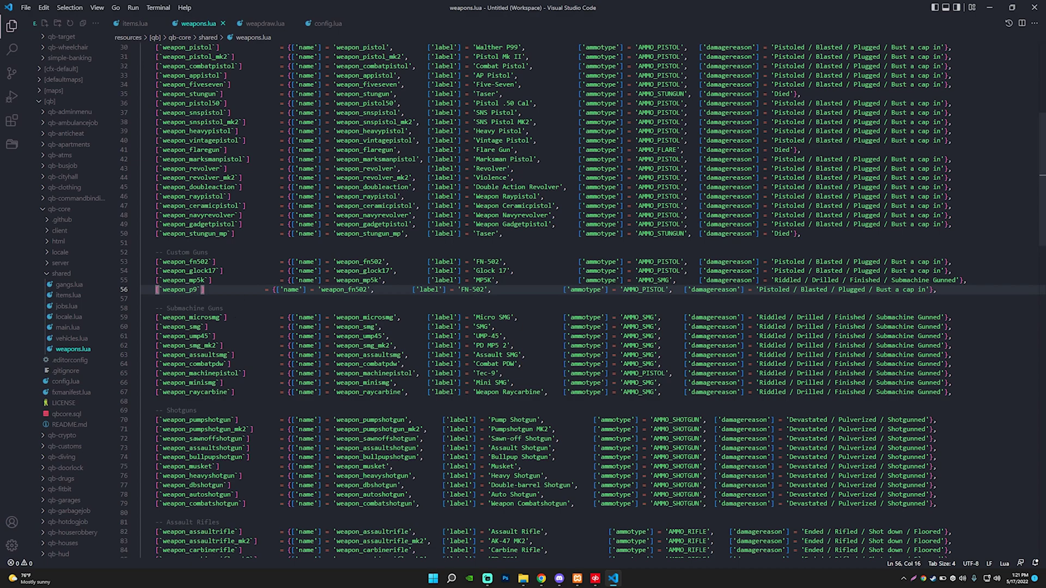
left_click_drag(367, 289, 349, 289)
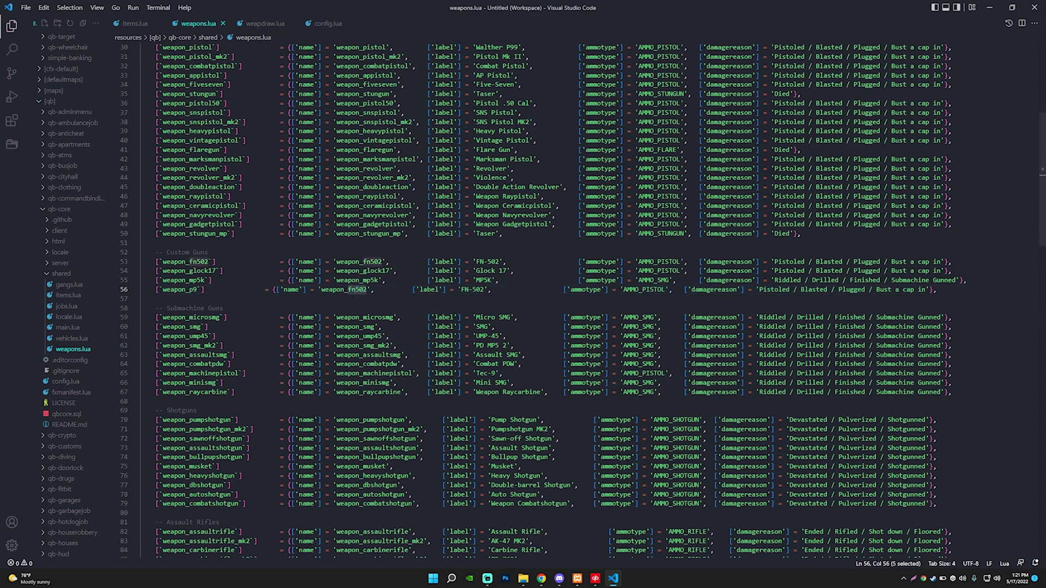
type("p9")
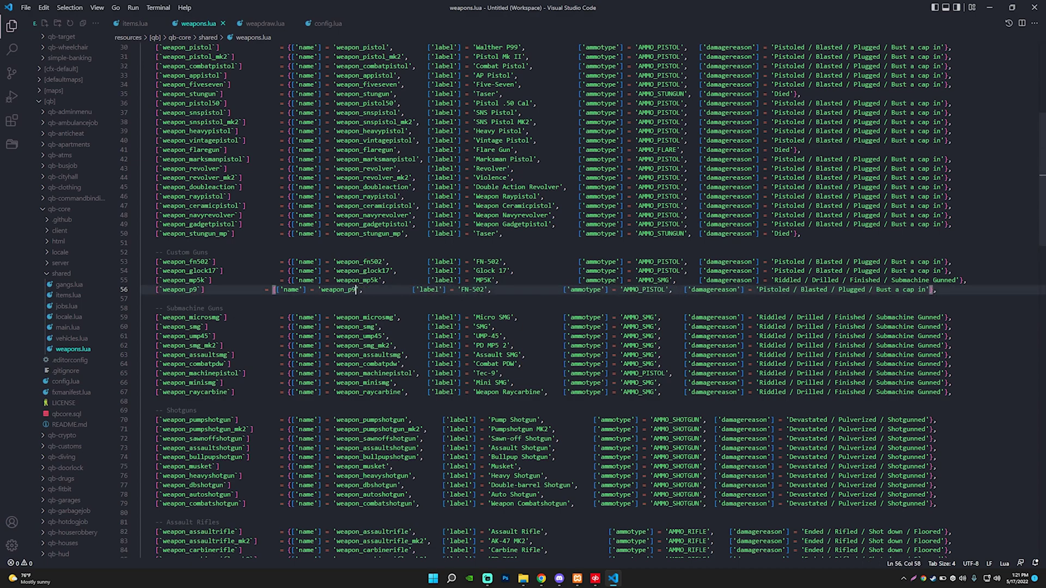
Step: Set the weapon_p9 label in weapons.lua to D&P9, realign the row's columns and check its ammo type
left_click_drag(485, 289, 461, 289)
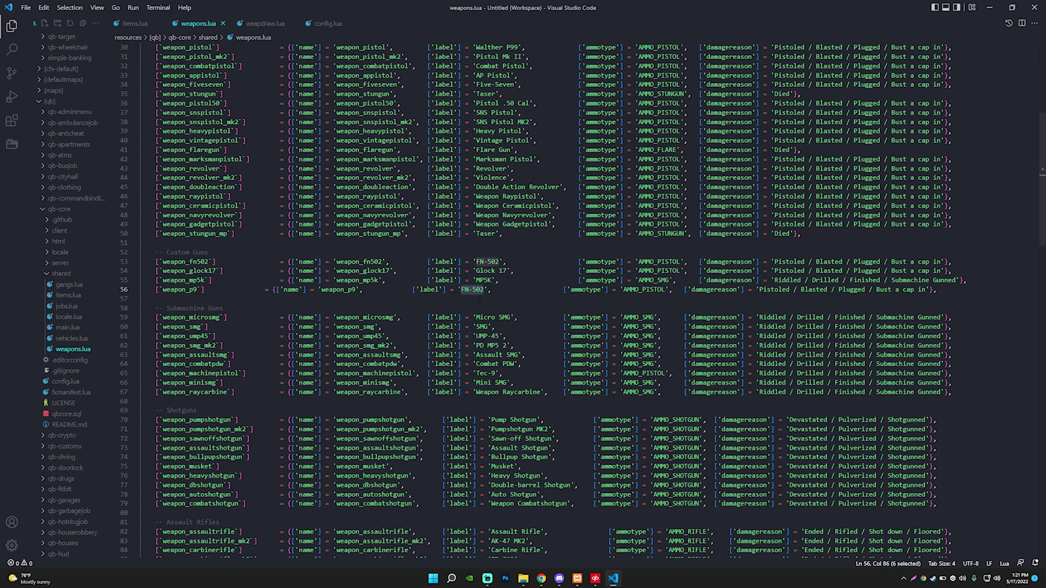
type("D")
type("&P9")
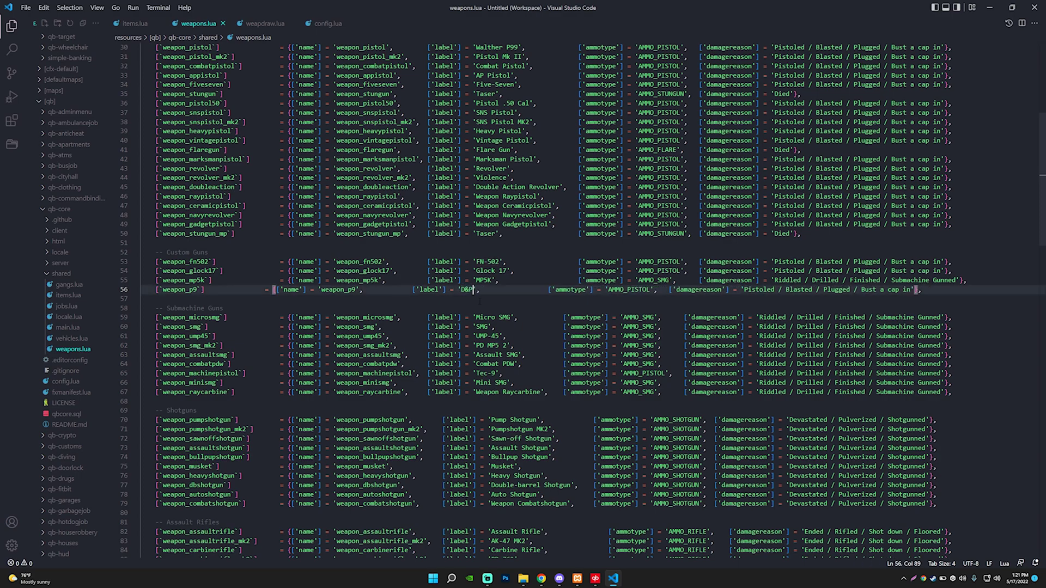
left_click(266, 290)
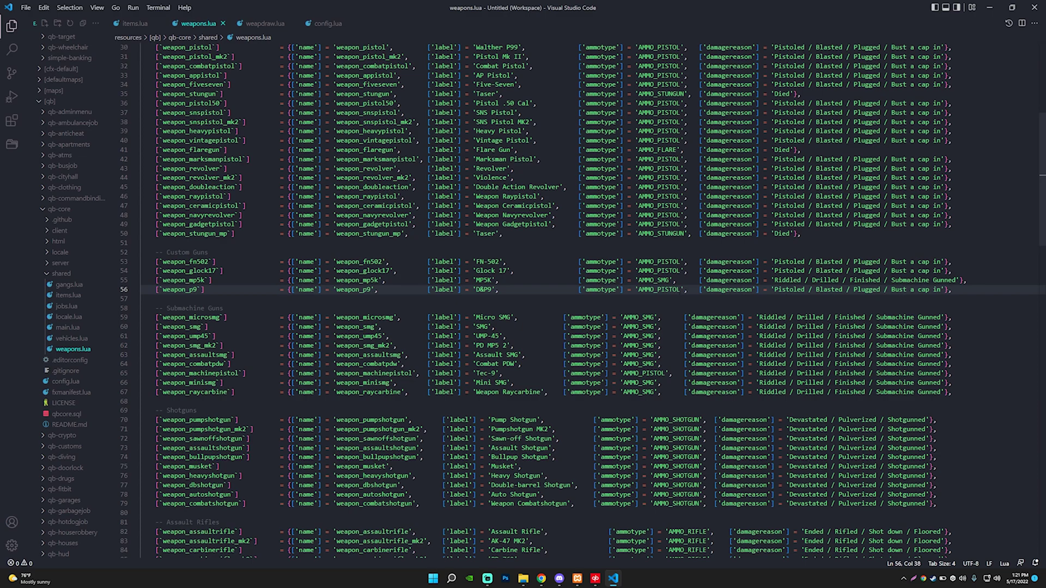
double_click(659, 289)
left_click(946, 289)
Step: Add 'WEAPON_P9', on a new line below 'WEAPON_MP5K' in the weapon list of weapdraw.lua
left_click(260, 25)
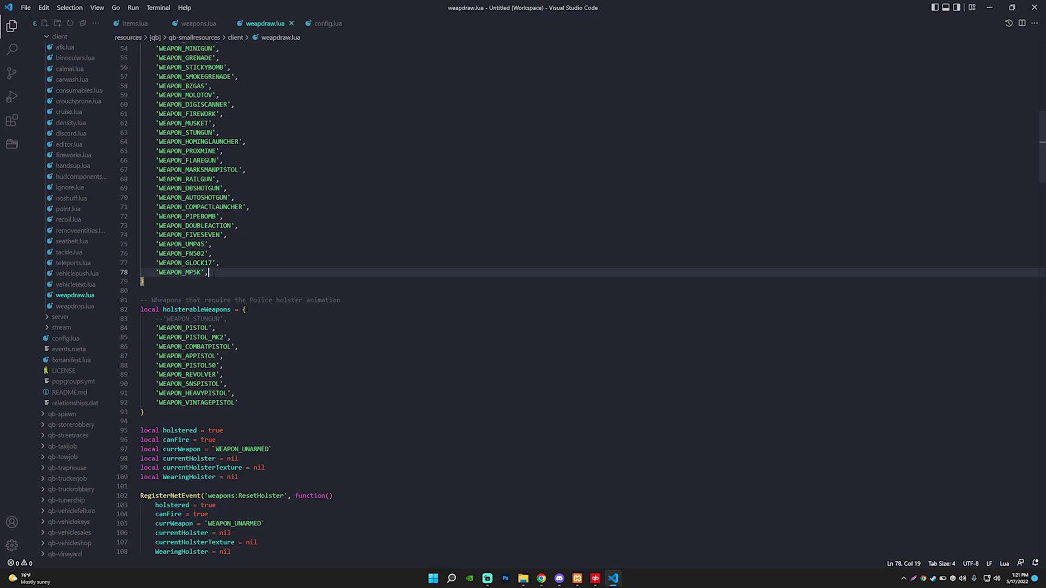
key("Return")
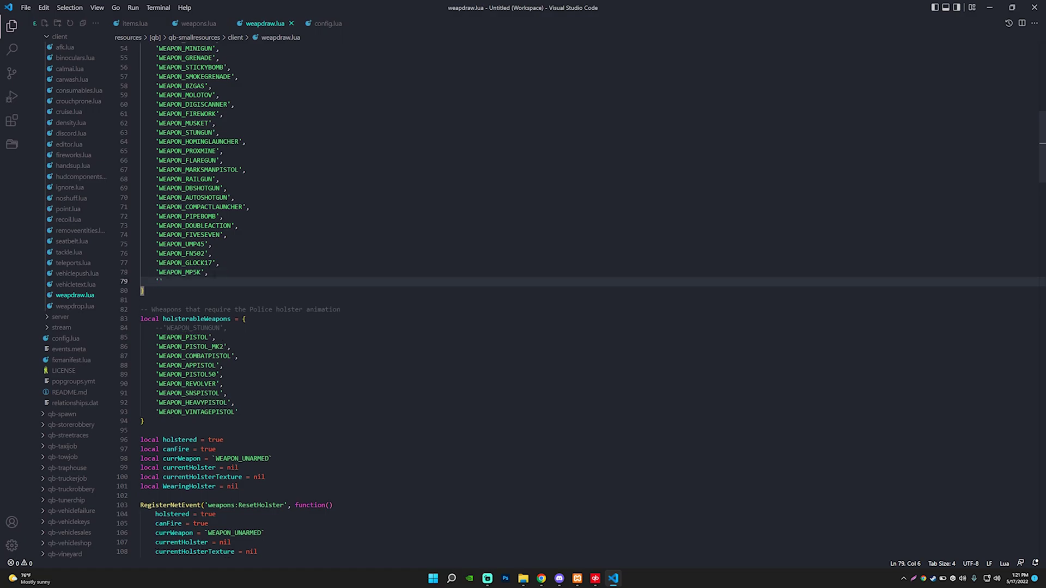
type("'WEAPON_P9',")
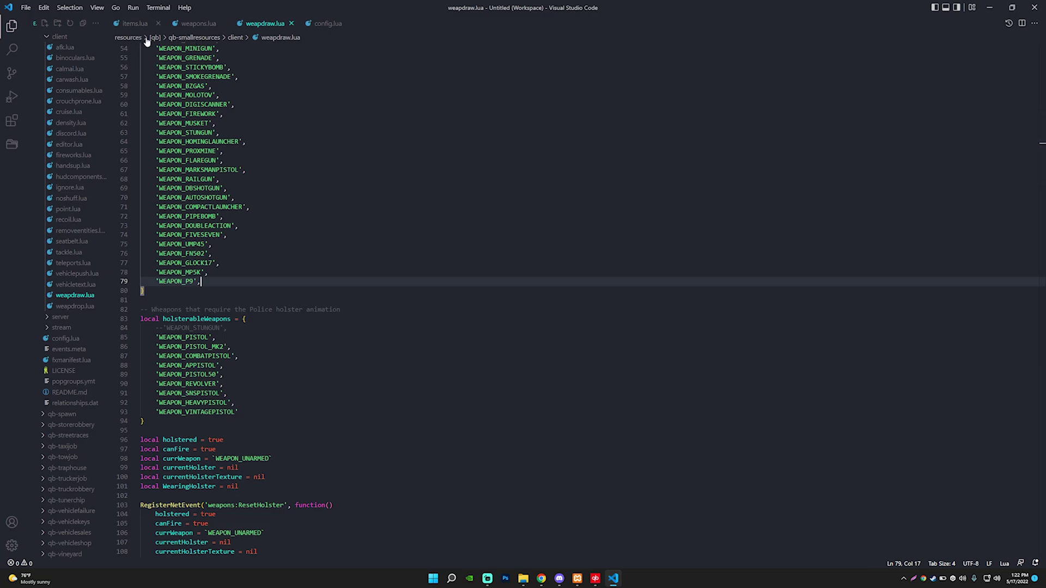
Step: Compare the weapon_p9 entries in items.lua and weapons.lua with the Custom Weapons list in qb-weapons' config.lua
left_click(133, 23)
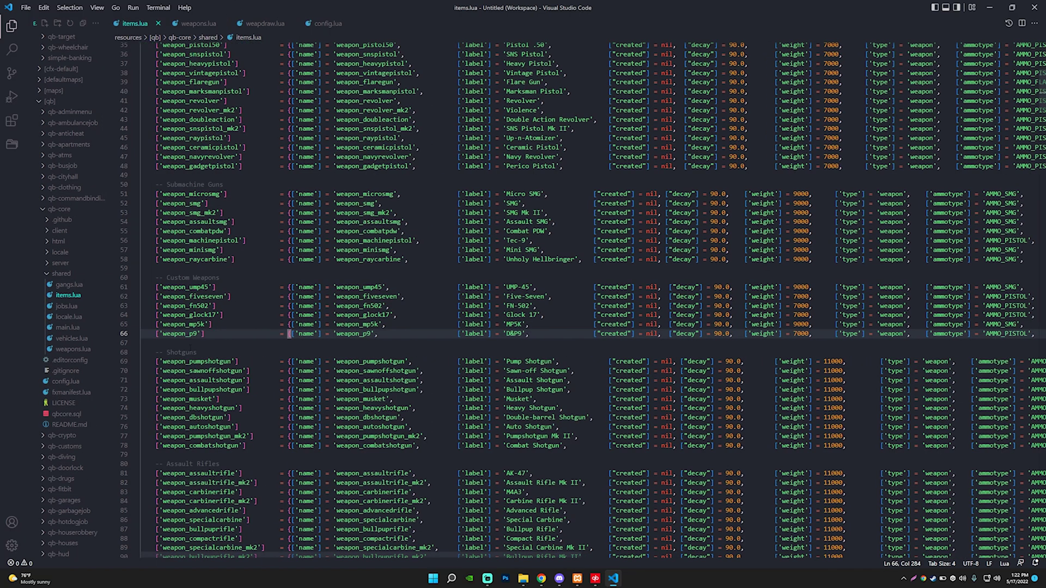
left_click(205, 334)
left_click_drag(198, 333, 163, 333)
left_click(217, 333)
left_click(321, 24)
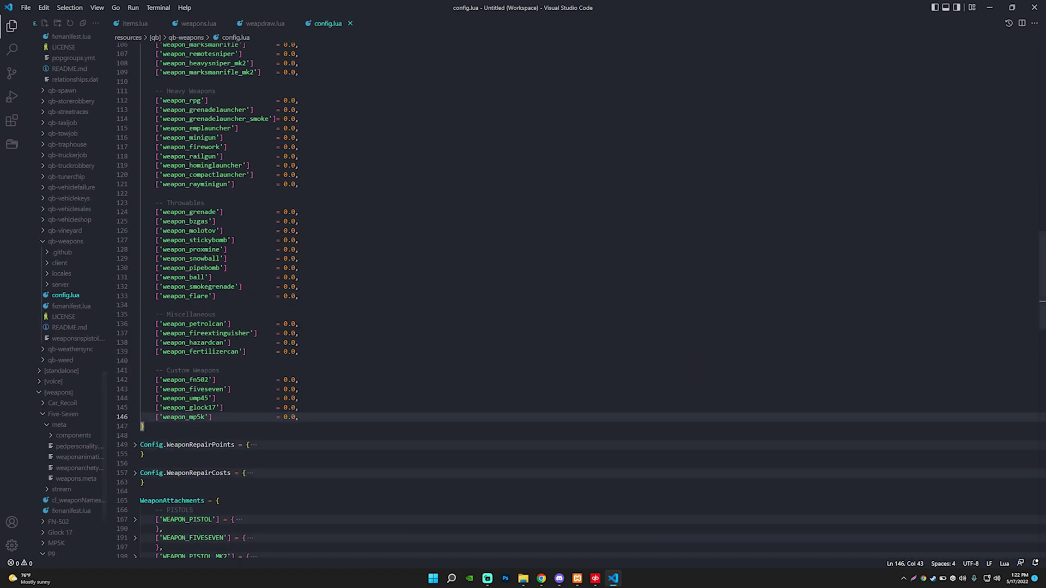
scroll(265, 255, "up", 3)
scroll(264, 255, "down", 4)
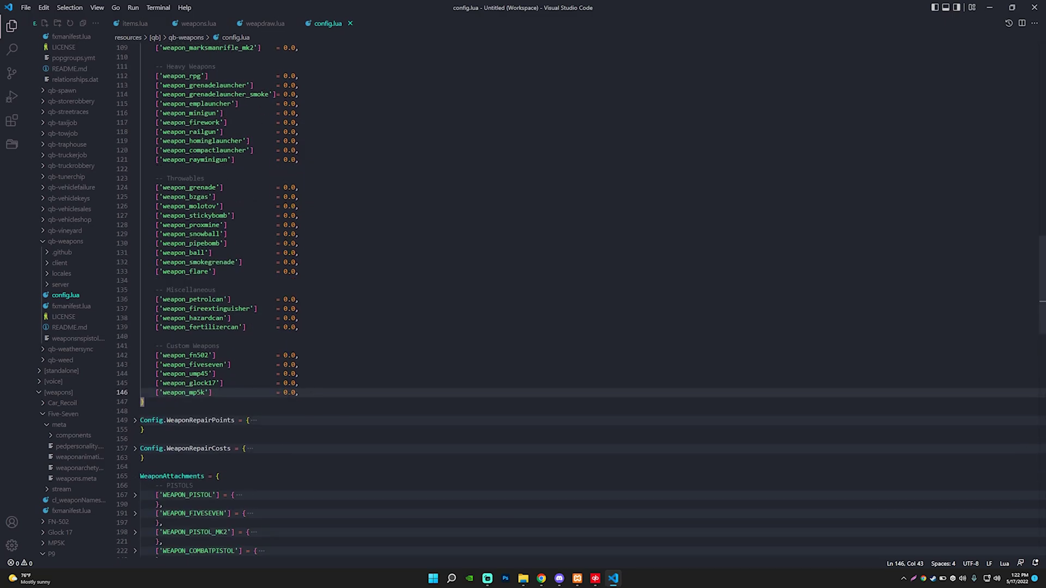
key("Home")
key("shift+End")
key("Escape")
left_click(130, 23)
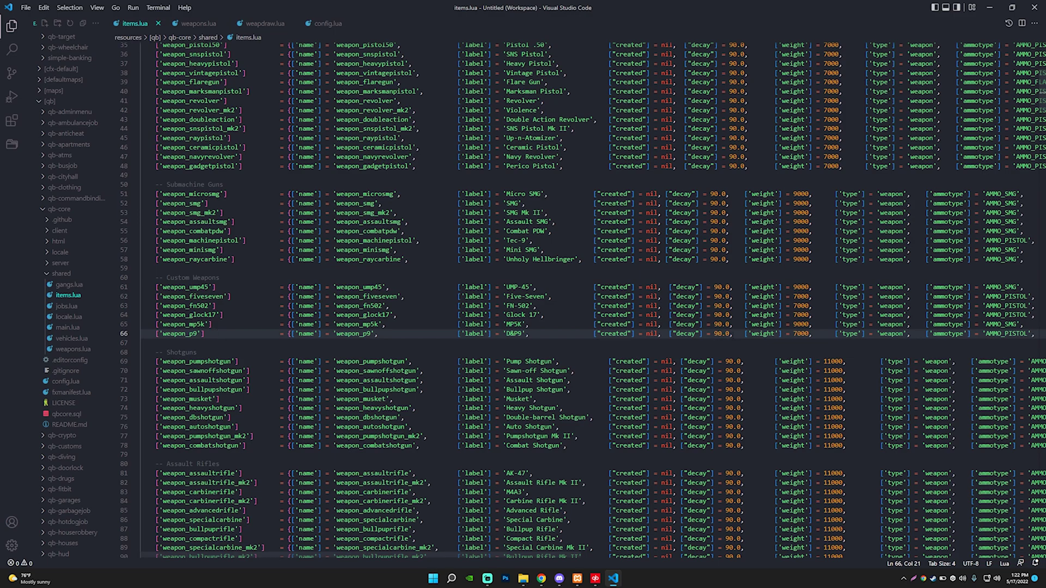
left_click(197, 24)
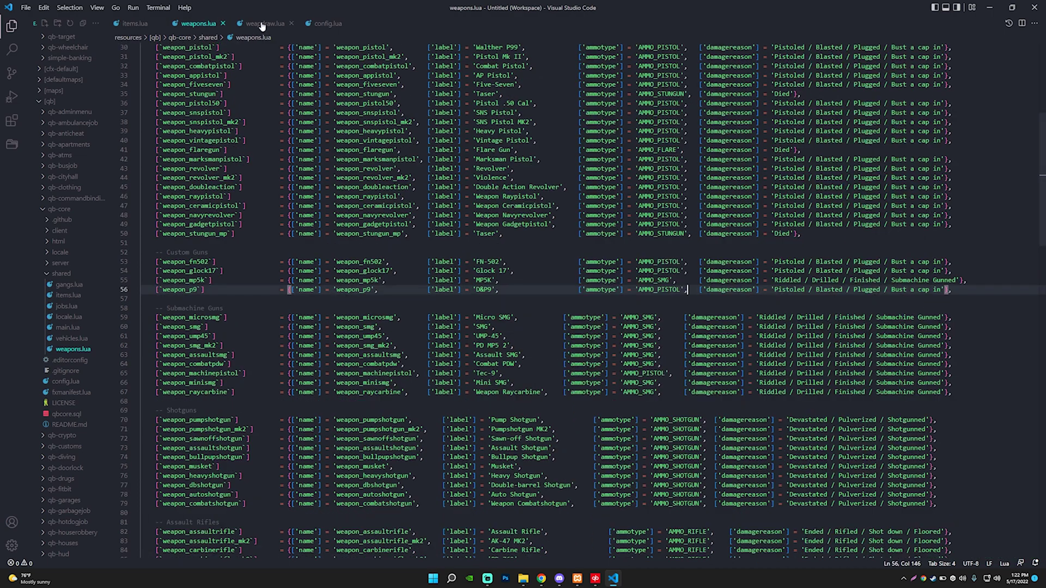
left_click(264, 23)
Step: Duplicate the weapon_mp5k line in config.lua's Custom Weapons list, rename the copy weapon_p9, and collapse the WeaponAttachments block
left_click(328, 24)
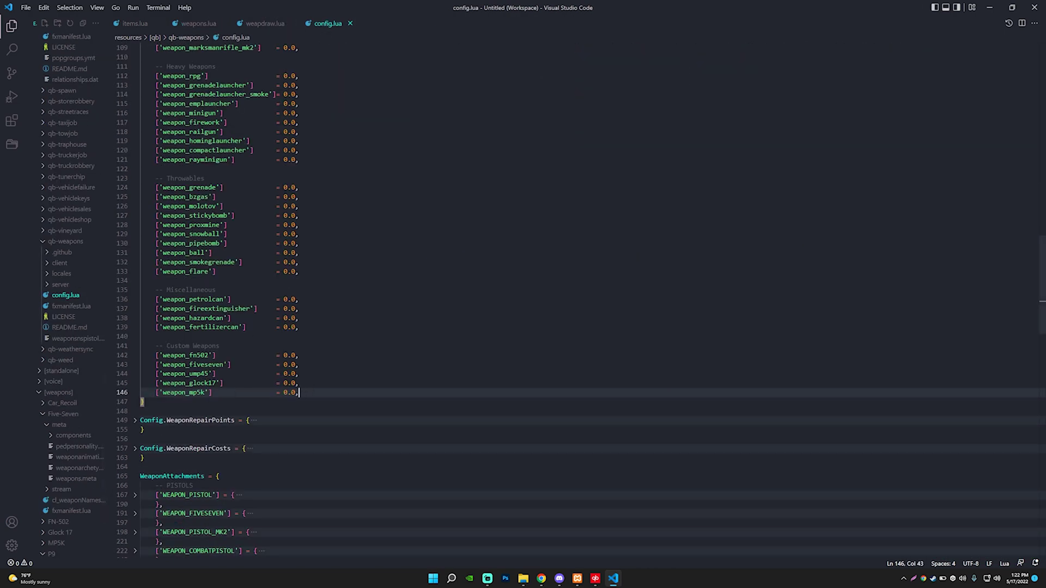
key("shift+alt+Down")
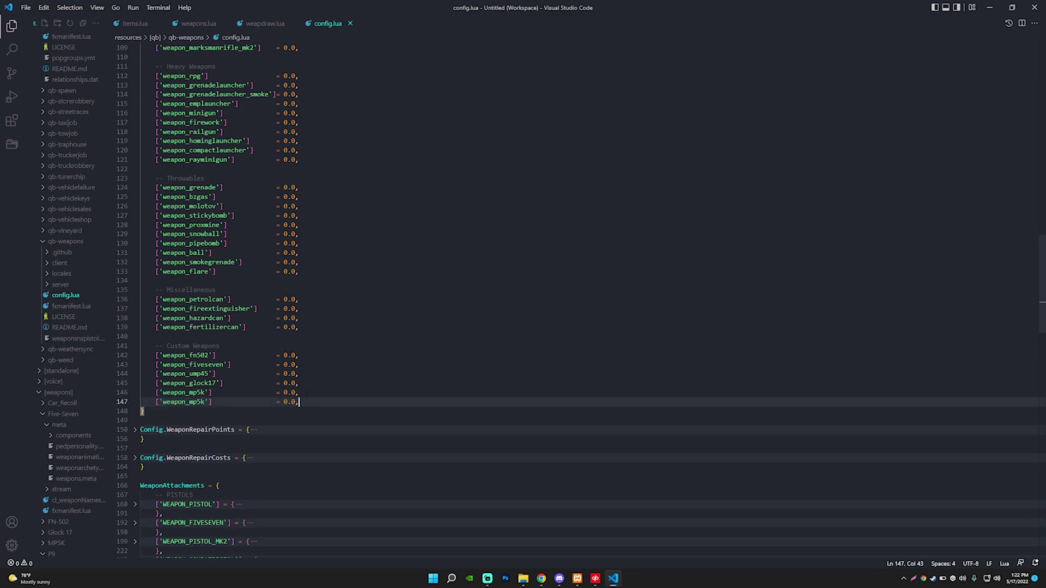
left_click(204, 402)
key("BackSpace")
key("BackSpace")
key("BackSpace")
key("BackSpace")
type("p9")
left_click(269, 402)
left_click(299, 402)
left_click(135, 486)
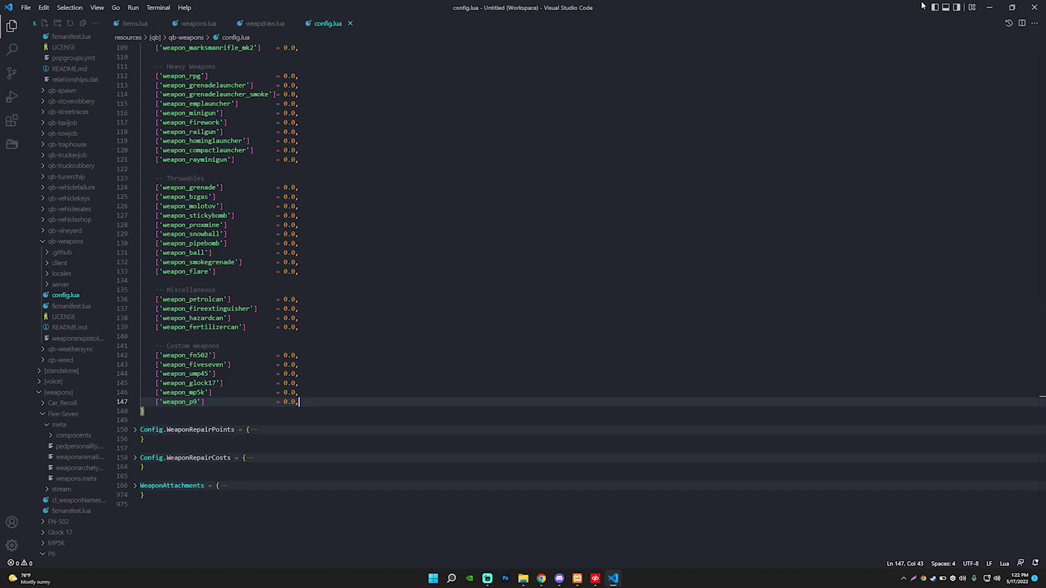
Step: Switch to the FXServer console and review its startup log to check that the P9 resource starts
left_click(989, 7)
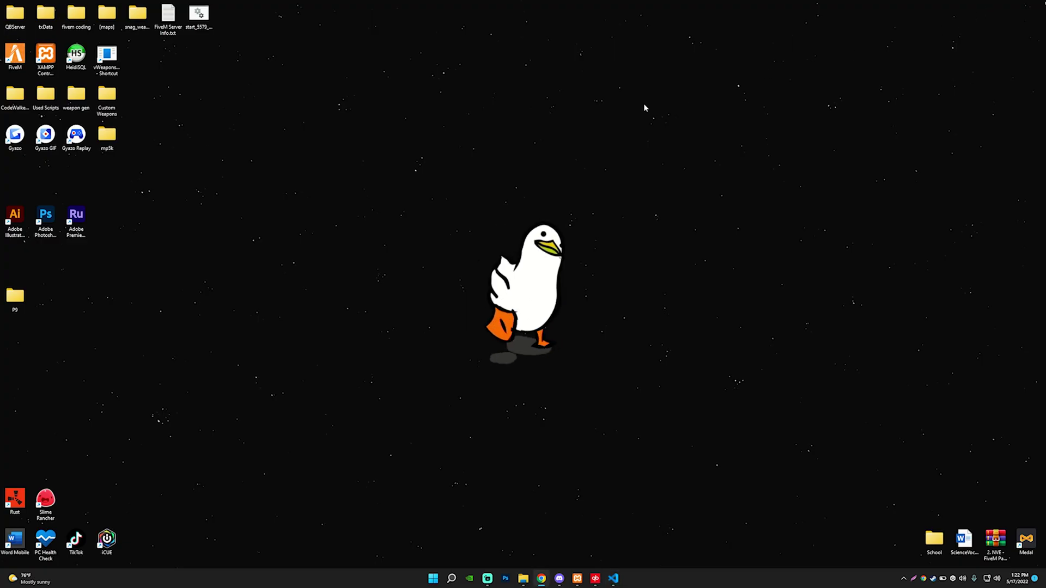
left_click(541, 579)
left_click(595, 582)
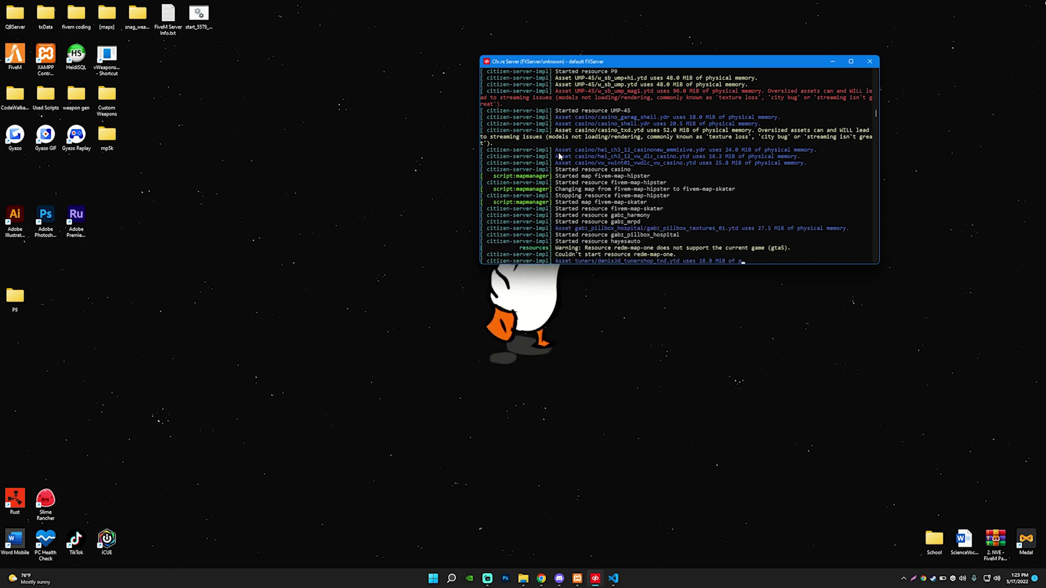
left_click(877, 115)
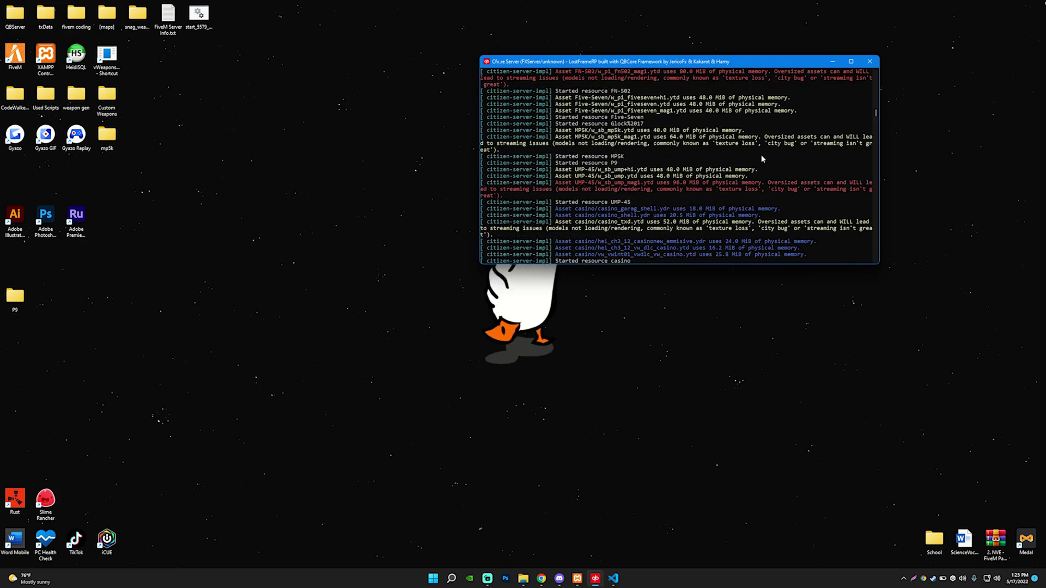
scroll(877, 263, "down", 6)
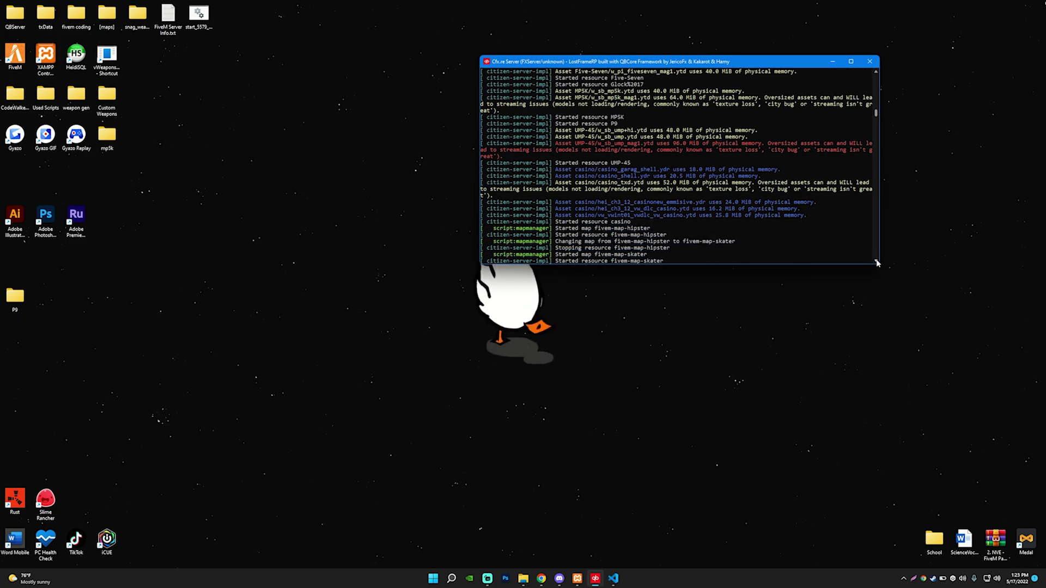
scroll(877, 263, "down", 6)
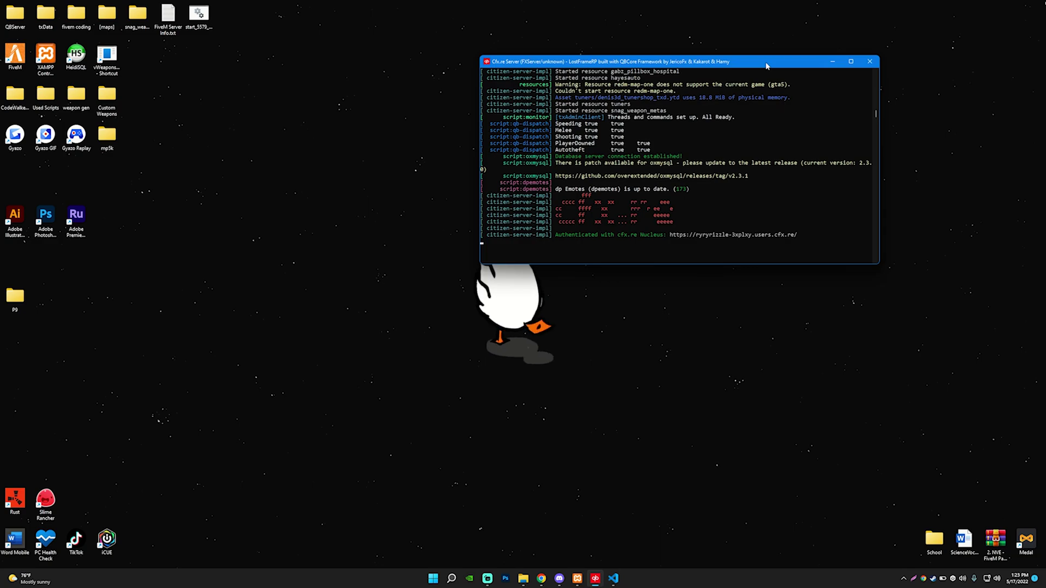
left_click_drag(828, 62, 592, 86)
left_click(597, 85)
Step: Launch FiveM, join the local desktop server and spawn at the last location
double_click(15, 55)
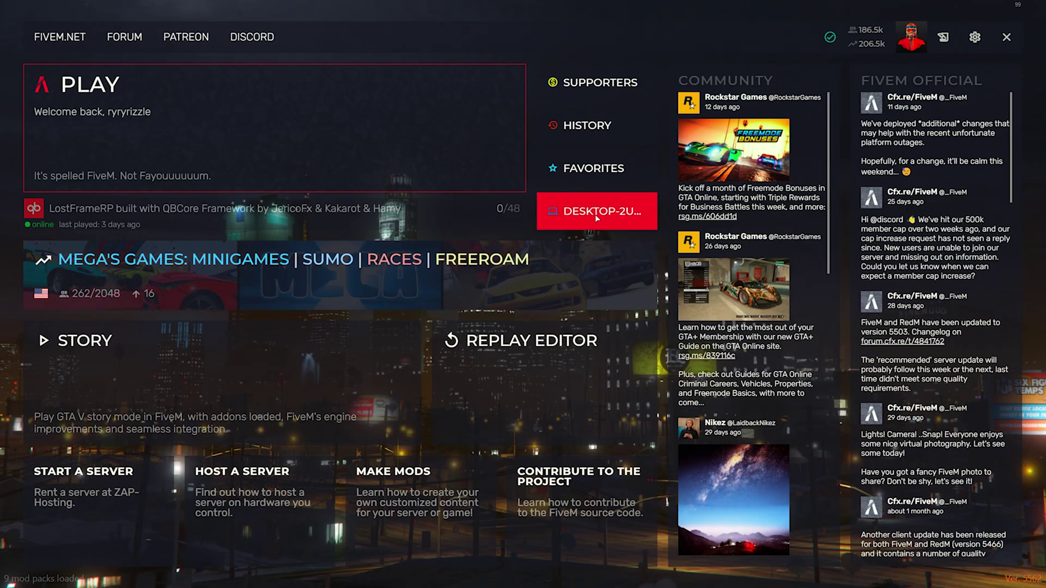
left_click(597, 219)
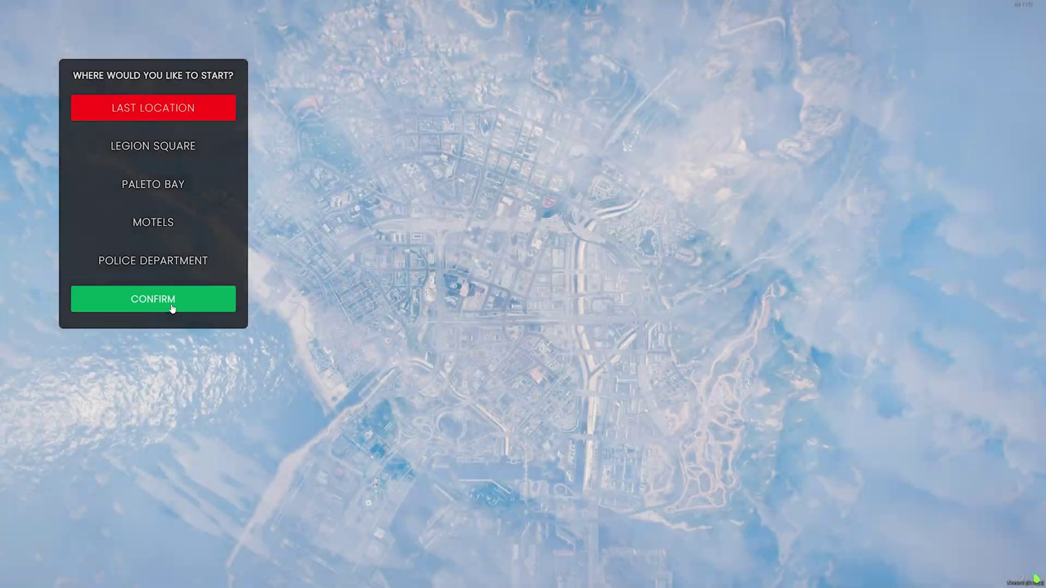
left_click(172, 308)
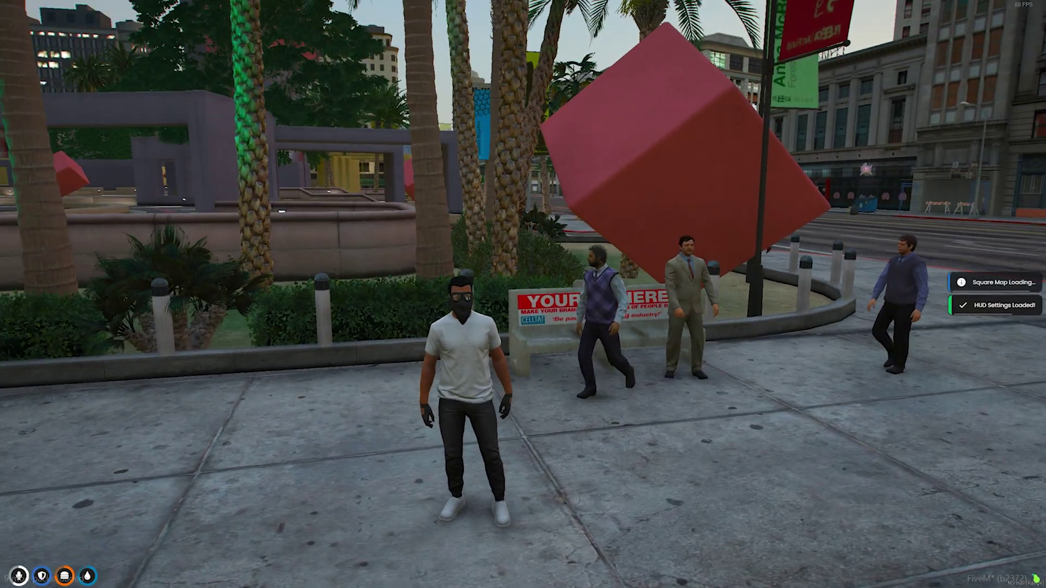
Step: Clear the player's hotbar by moving the SMG ammo and MP5K into lower inventory slots
key("Tab")
left_click_drag(152, 136, 74, 289)
left_click_drag(218, 152, 398, 212)
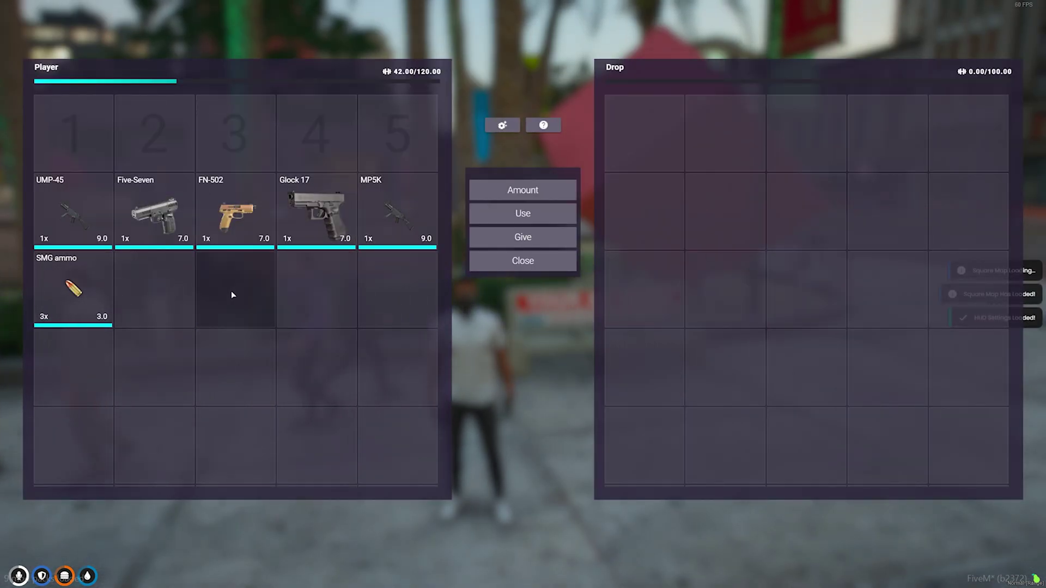
mouse_move(398, 216)
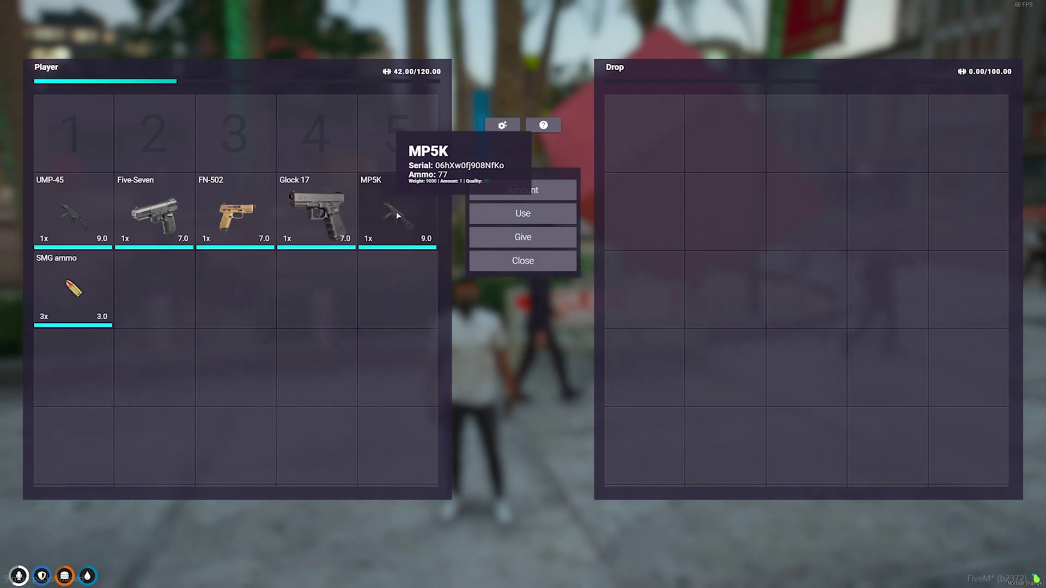
left_click(512, 267)
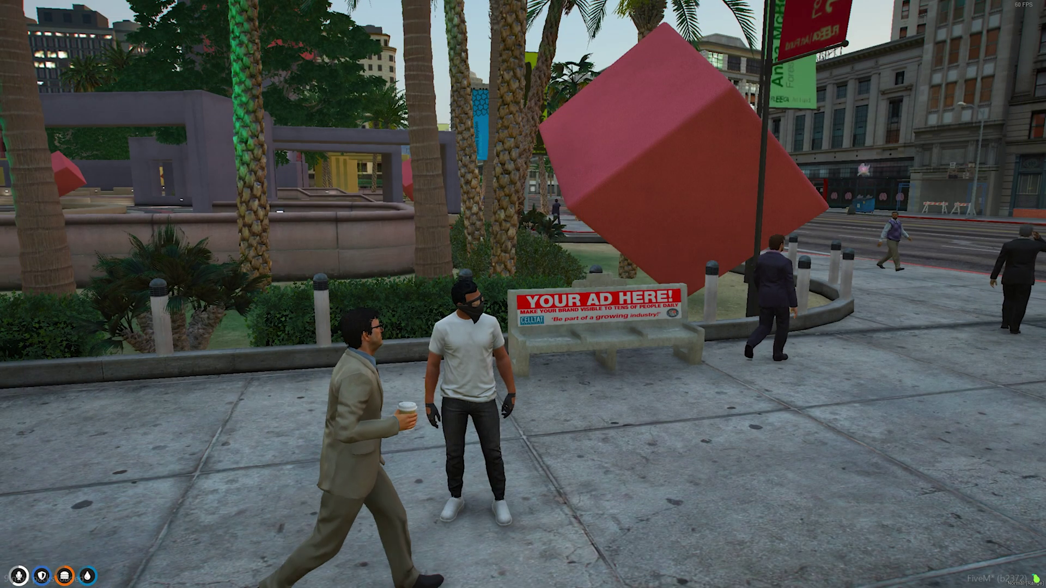
Step: Give player 1 a weapon_p9 with the giveitem chat command and check the D&P9 in the inventory
type("t/")
type("giveite")
type("m 1 weapo")
type("n_p9")
key("Return")
key("Tab")
left_click_drag(212, 127, 244, 146)
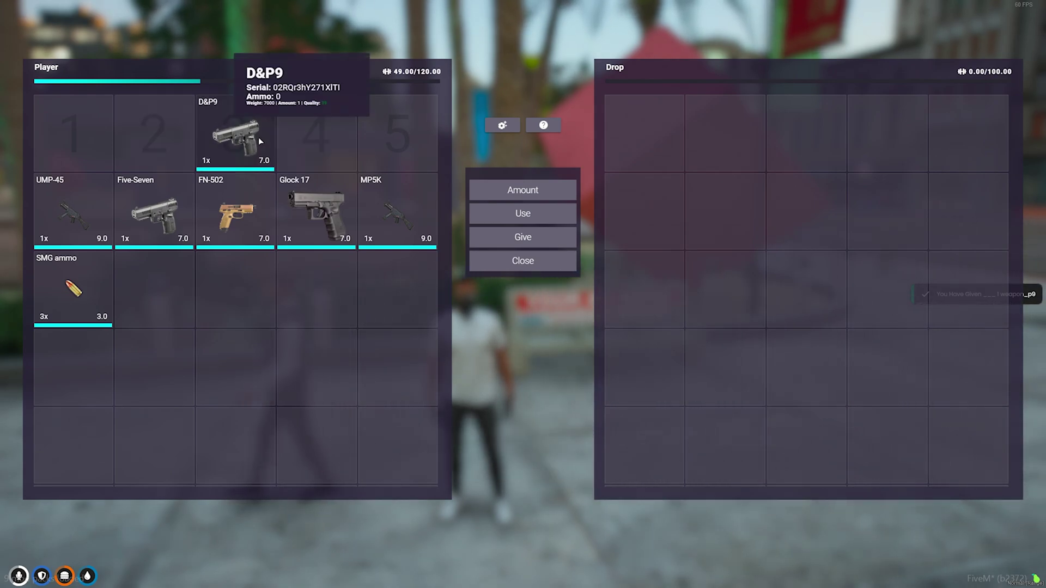
left_click(492, 271)
Step: Give the player 5 pistol_ammo with the giveitem chat command, correcting the command's arguments
type("t/giveitem")
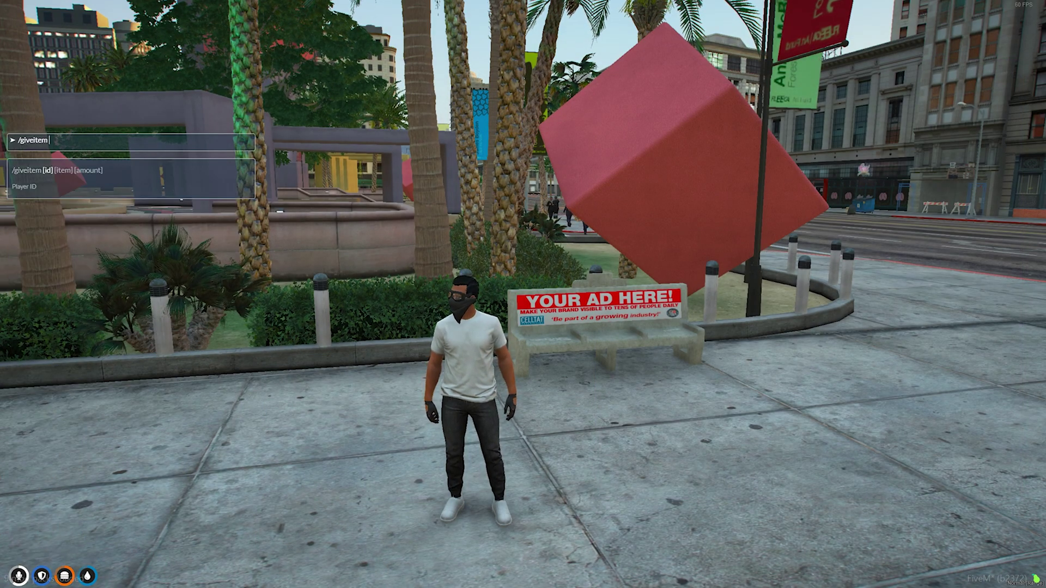
type(" pistol_ammo")
key("Return")
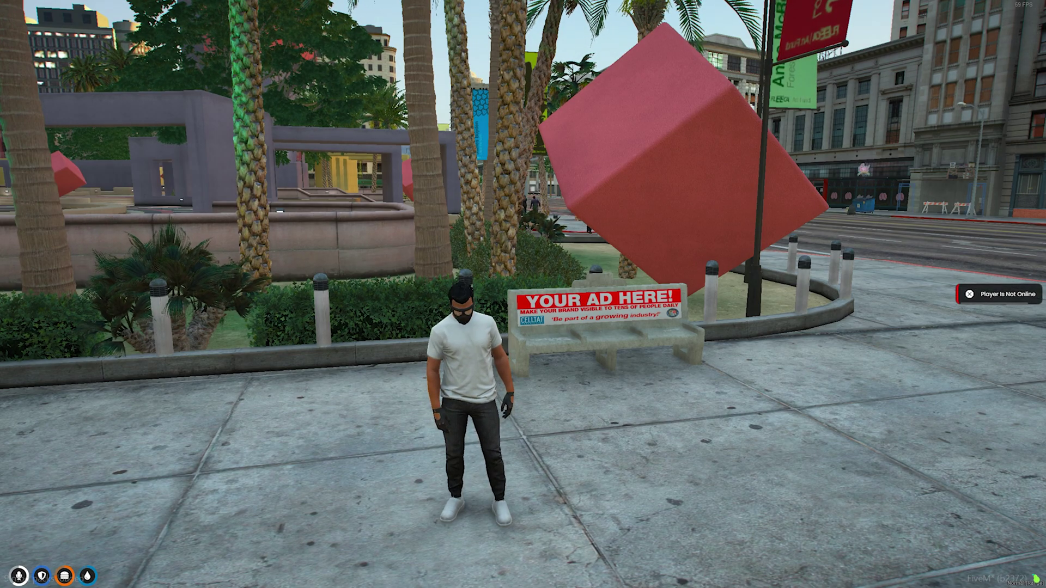
key("Tab")
key("Escape")
key("t")
key("Up")
type("5")
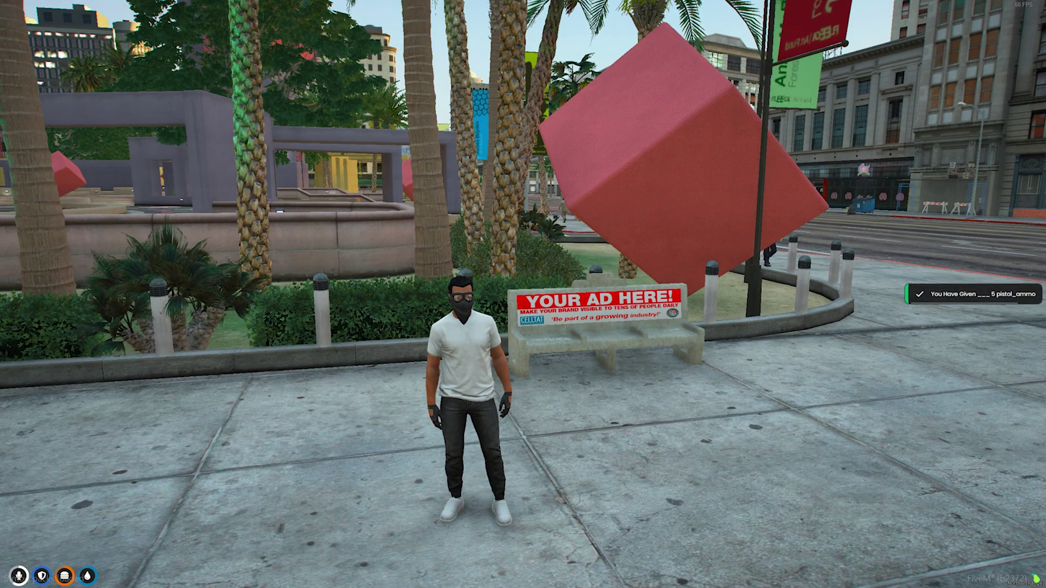
Step: Check the pistol ammo and D&P9 in the player's inventory hotbar
key("Tab")
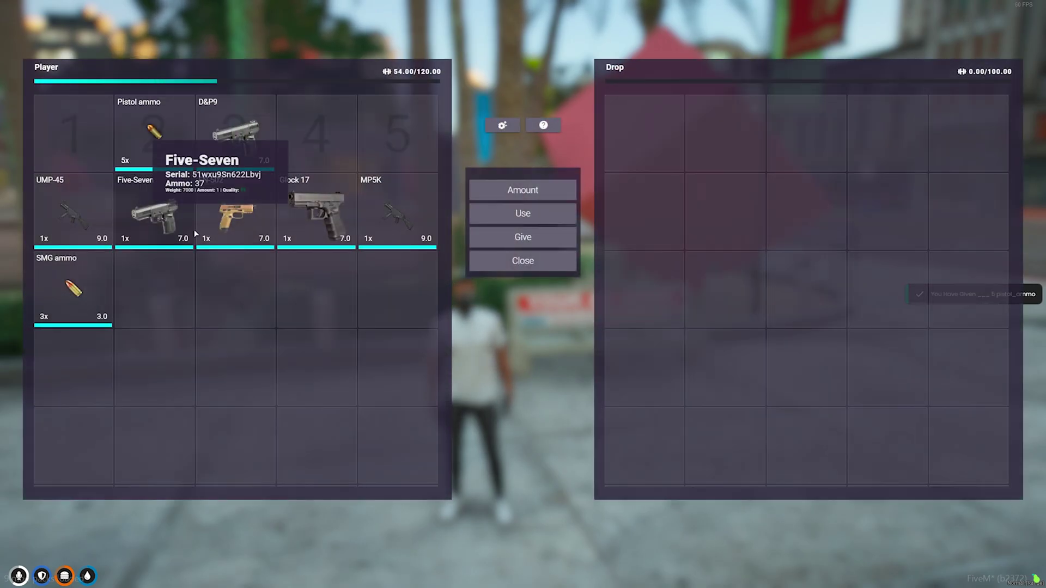
left_click_drag(217, 142, 316, 137)
left_click(520, 267)
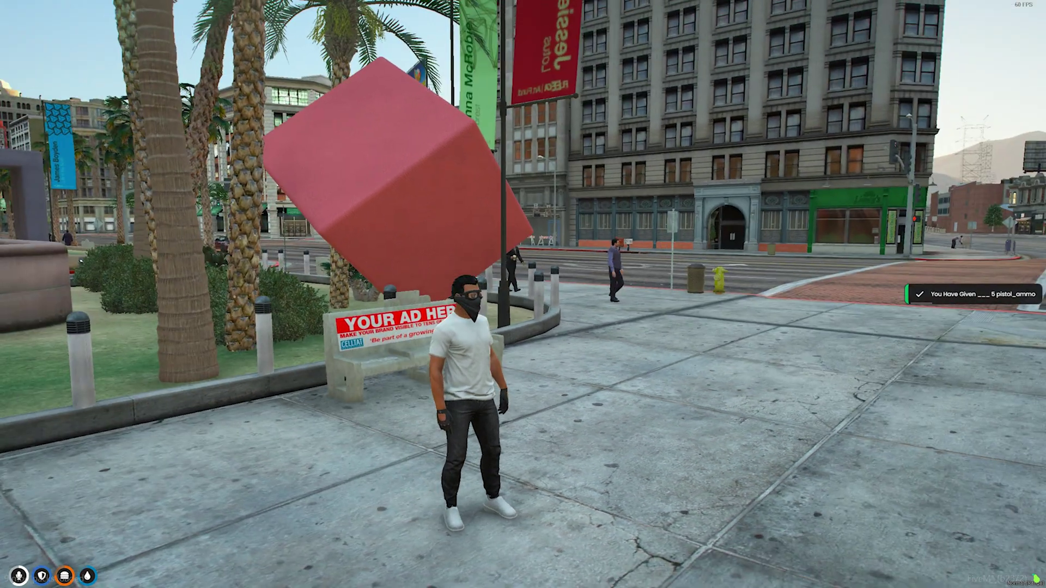
Step: Equip the D&P9 and inspect the pistol model in first-person view
key("3")
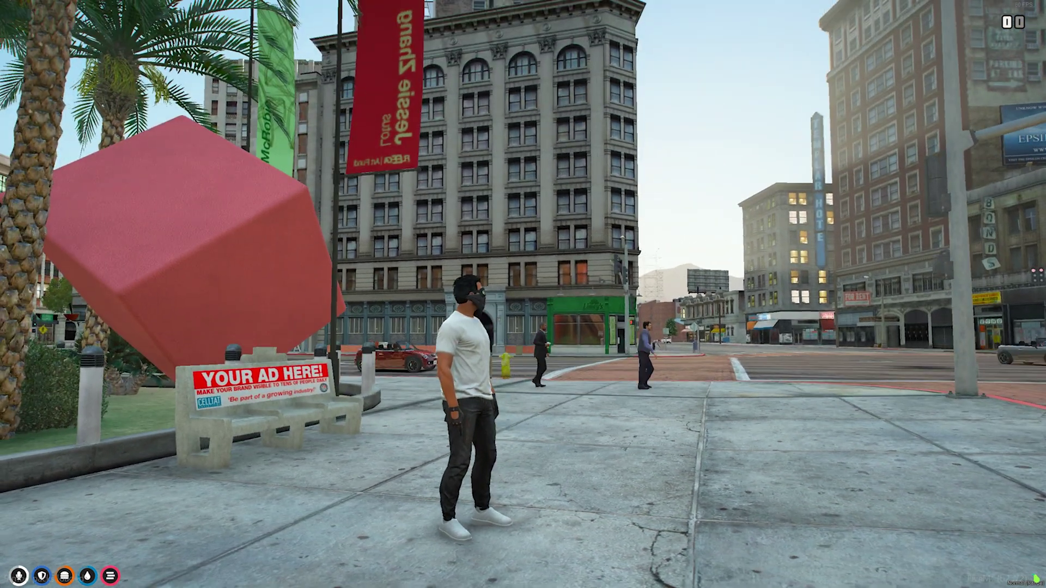
key("w")
key("v")
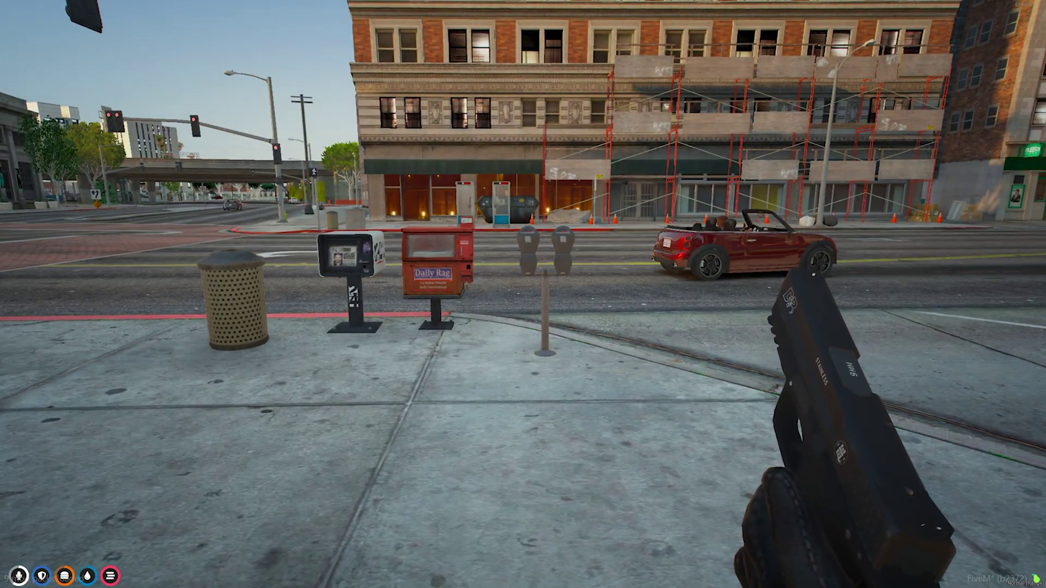
key("v")
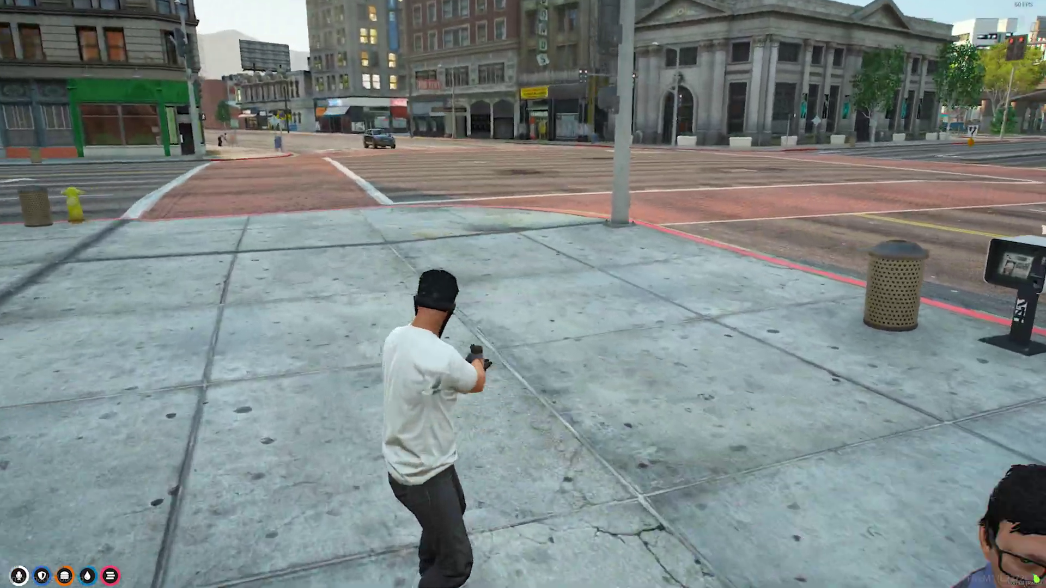
Step: Holster and redraw the D&P9 from the hotbar to test its draw animation
key("Tab")
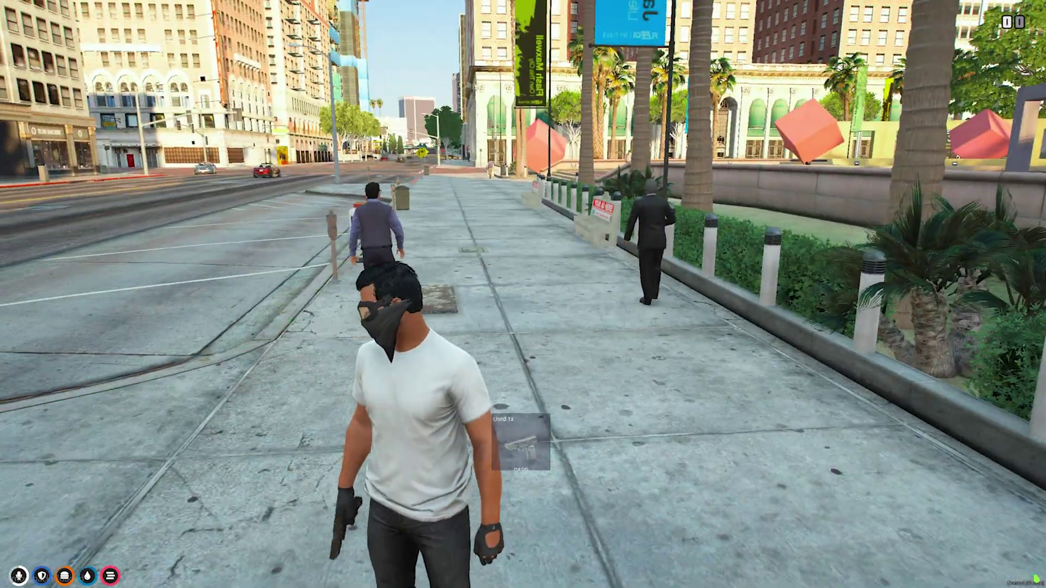
key("1")
key("1")
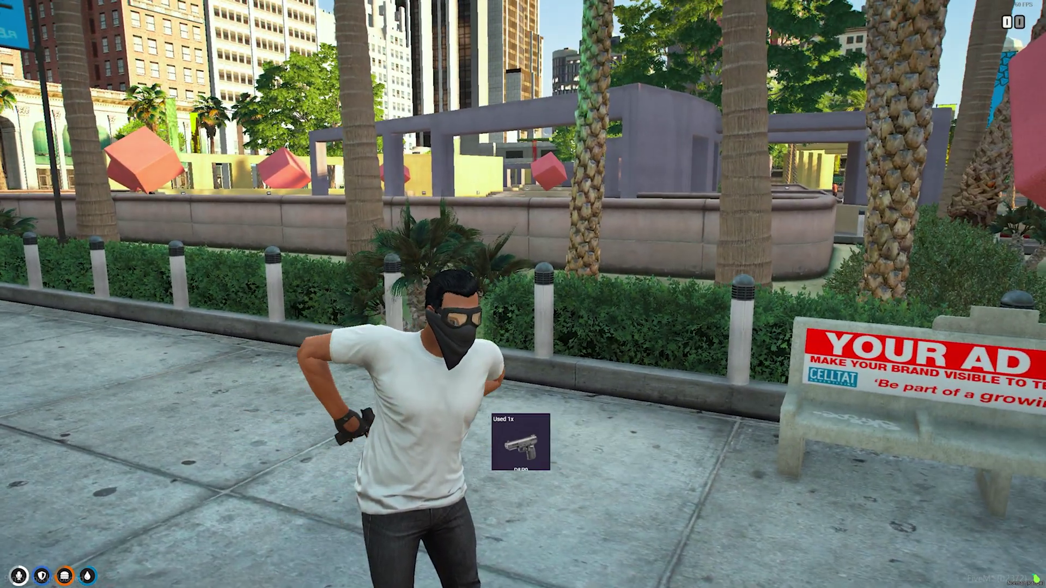
Step: Load pistol ammo into the D&P9, then aim and test-fire it down the street
key("2")
key("w")
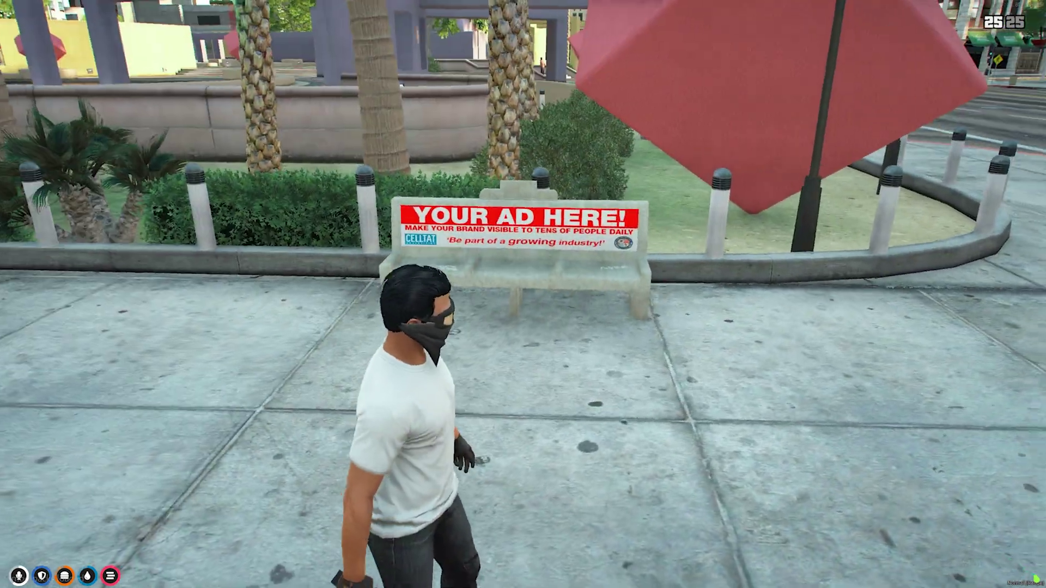
key("w")
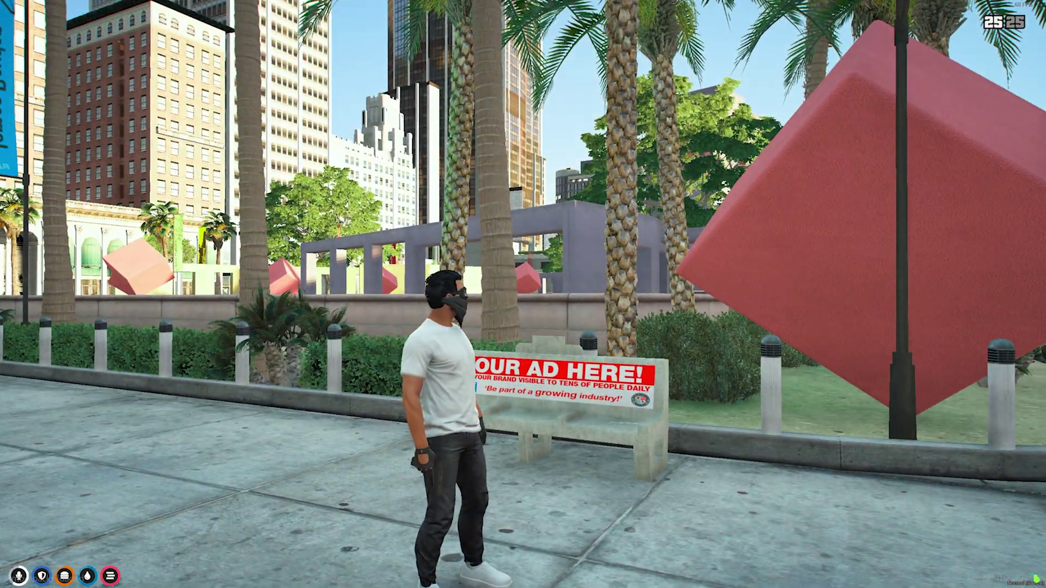
key("2")
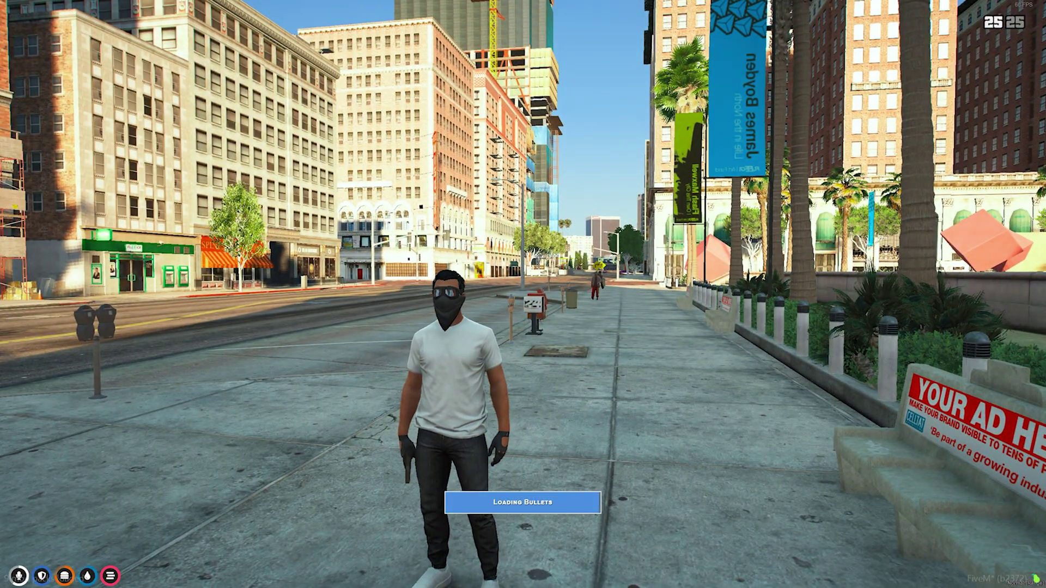
right_click(523, 294)
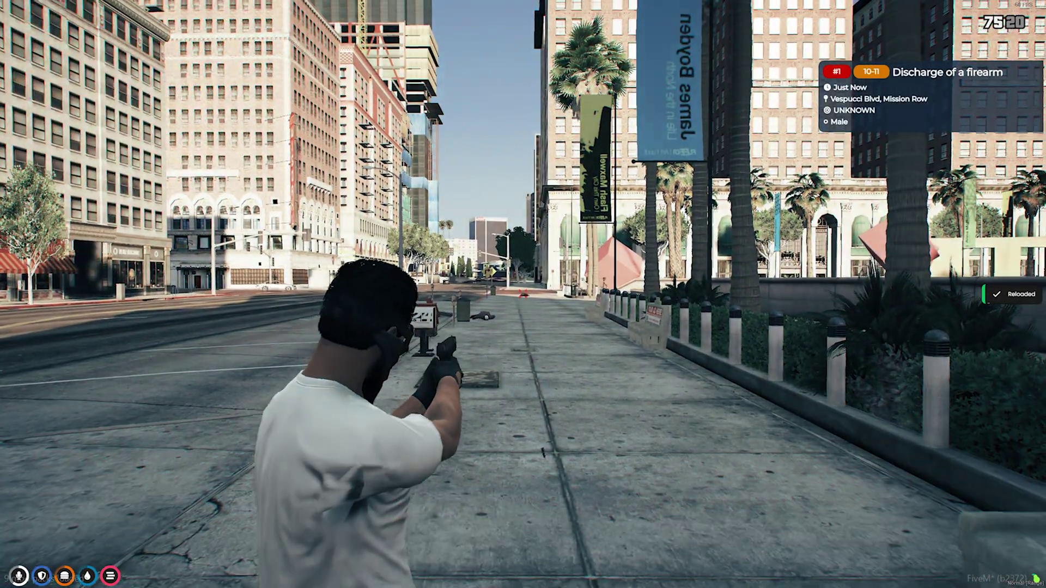
key("w")
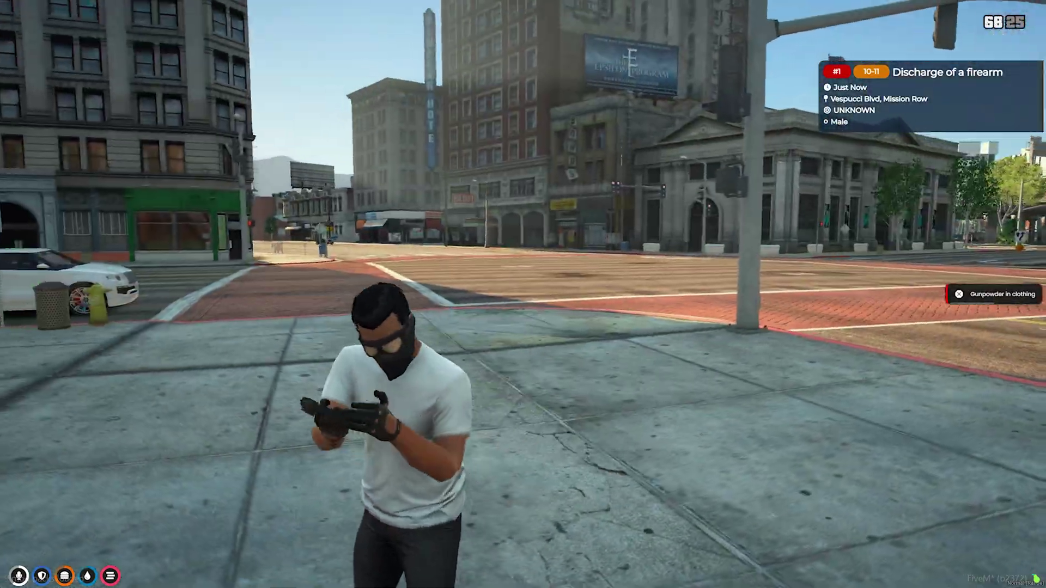
key("w")
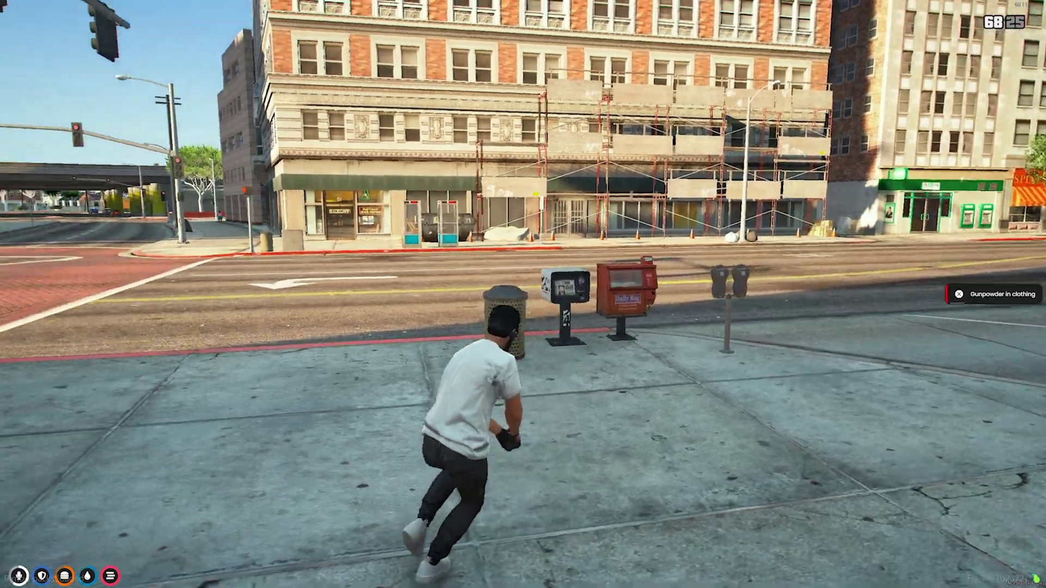
key("s")
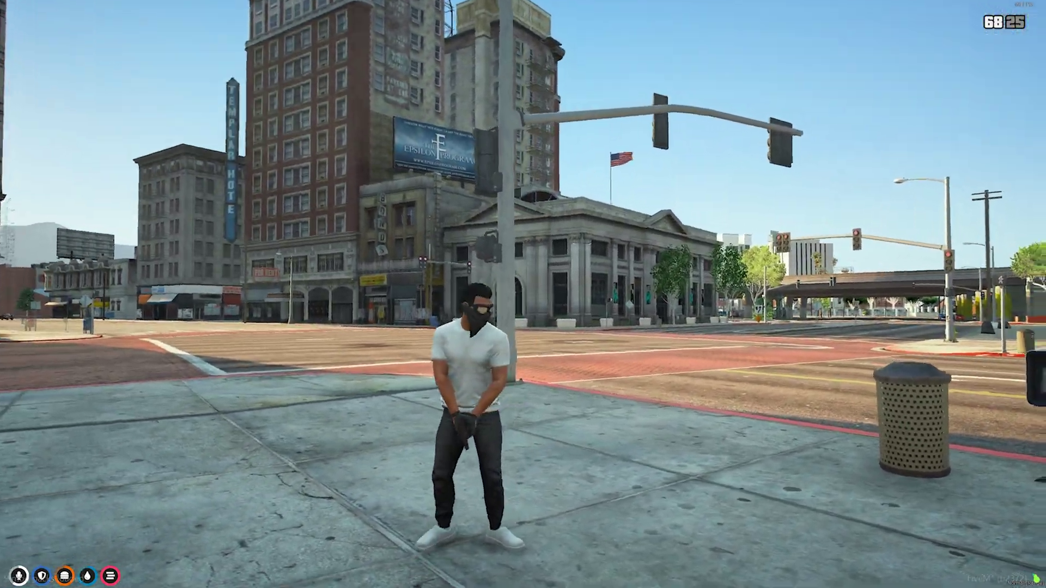
key("s")
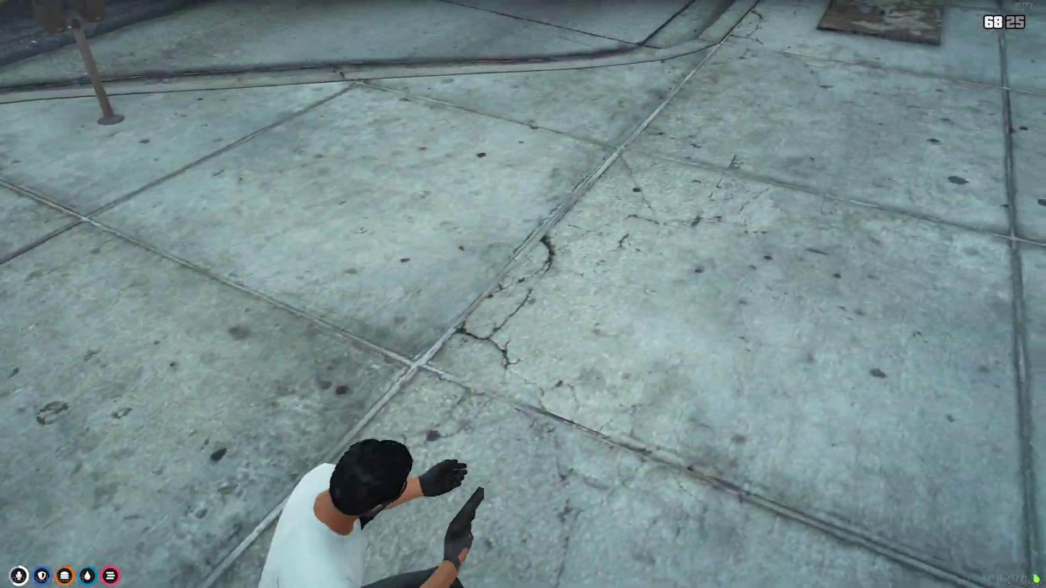